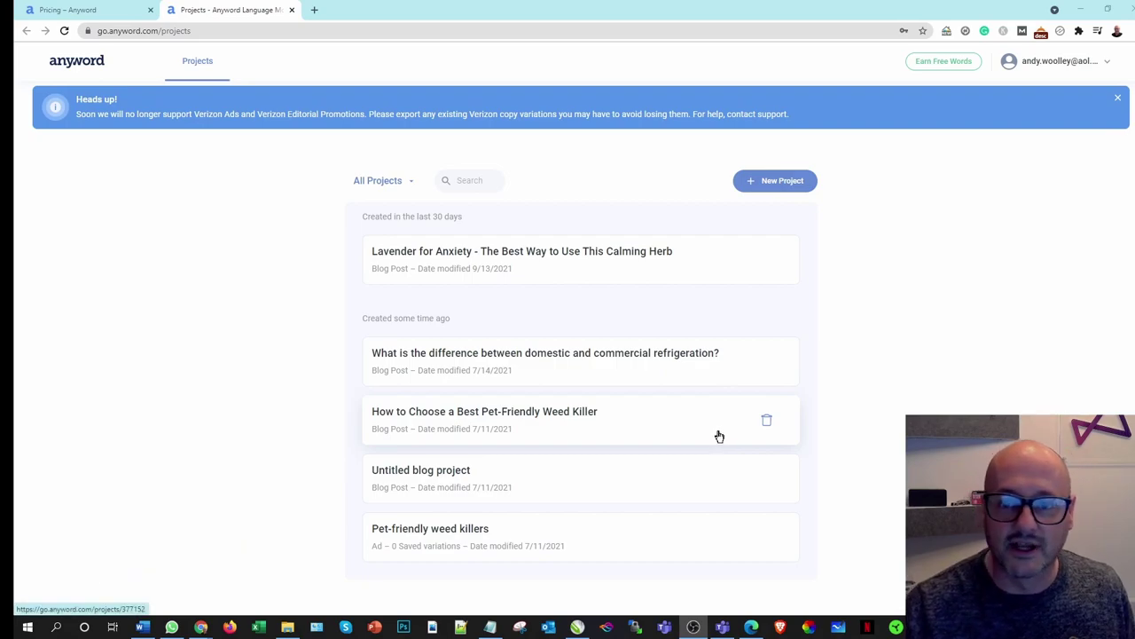
# Create a new Blog project and describe the post as "valerian root and its benefits for anxiety and insomnia".
pyautogui.click(772, 184)
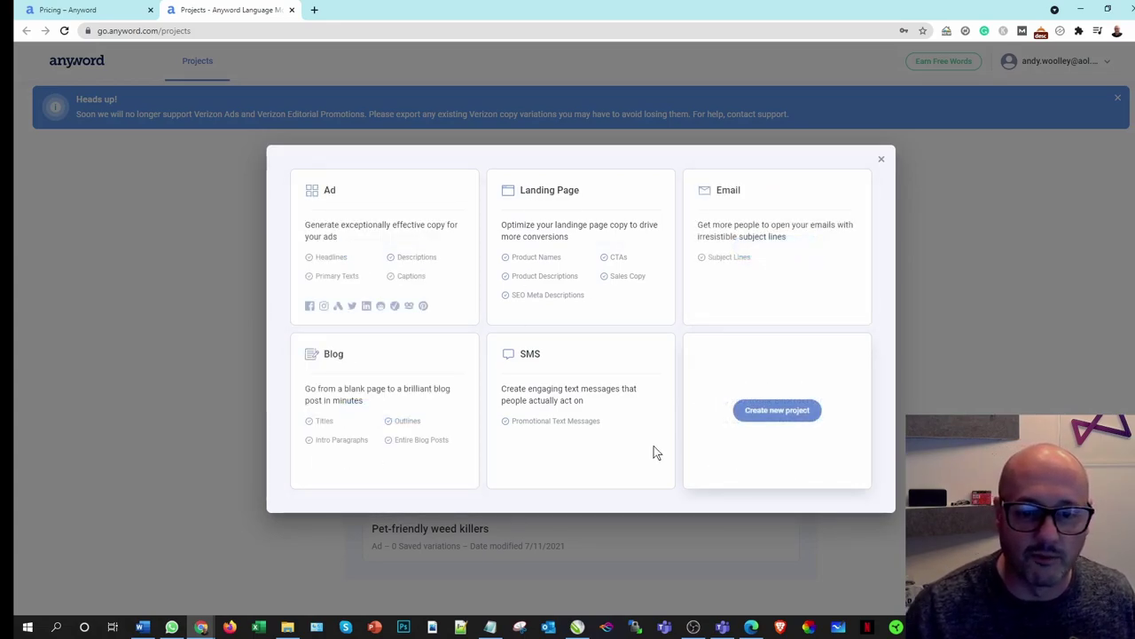
pyautogui.click(390, 409)
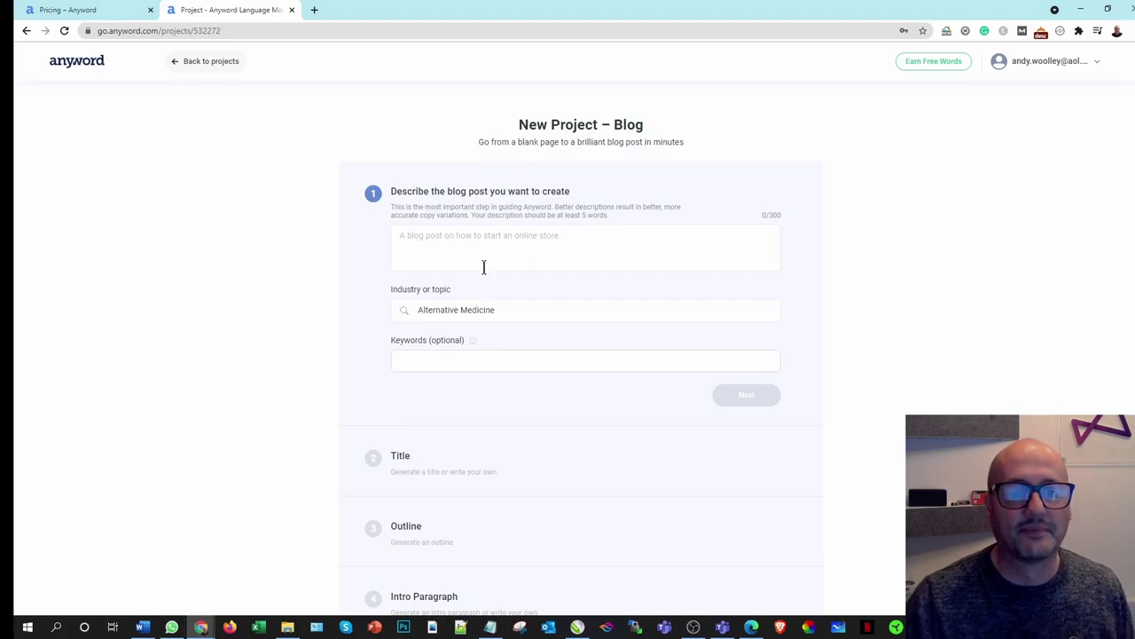
pyautogui.click(491, 254)
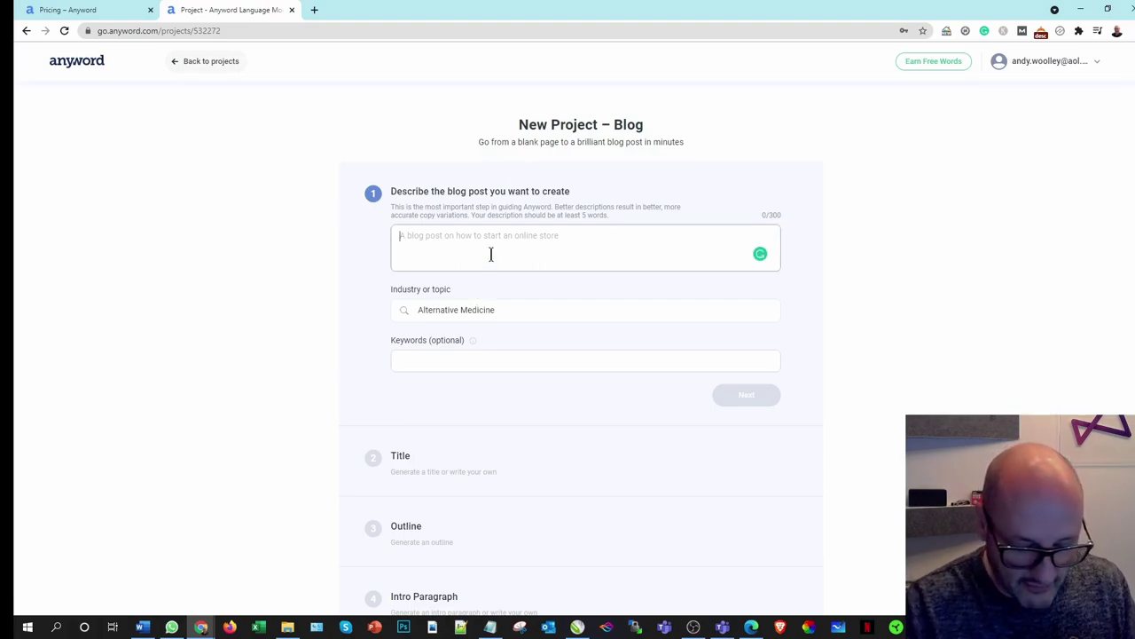
pyautogui.write('valeria')
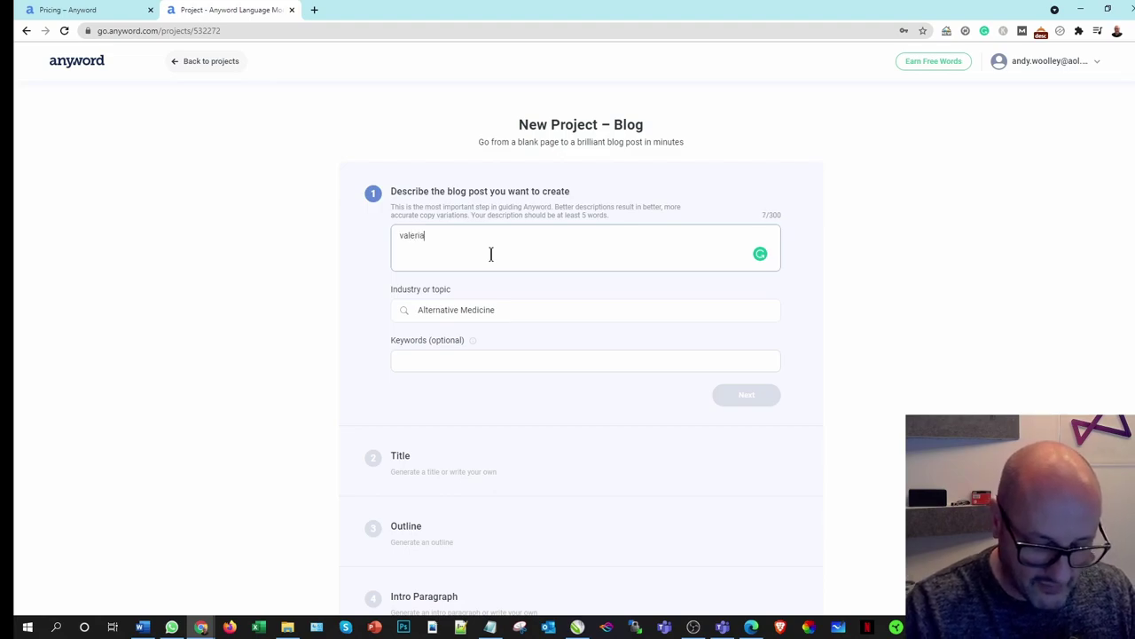
pyautogui.write('n root and')
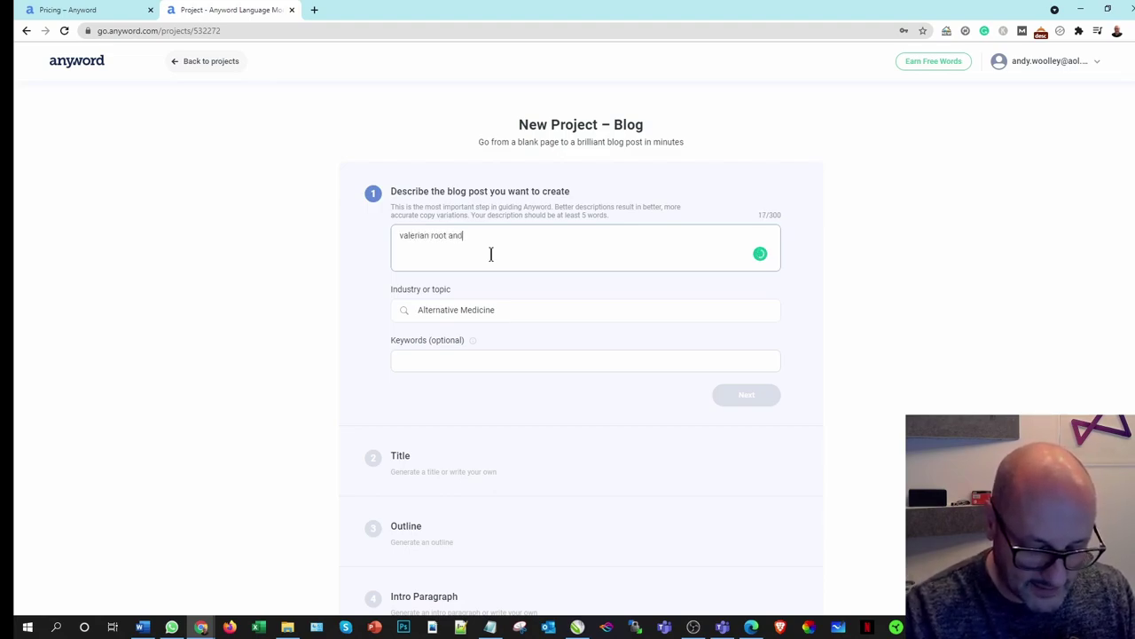
pyautogui.write(' its benef')
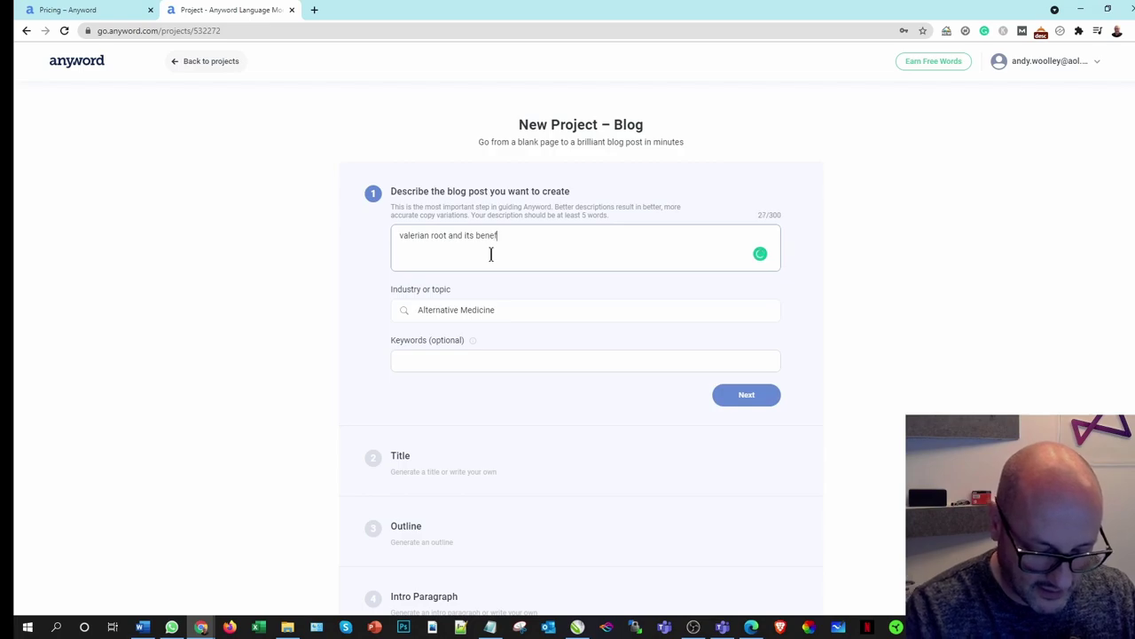
pyautogui.write('its for an')
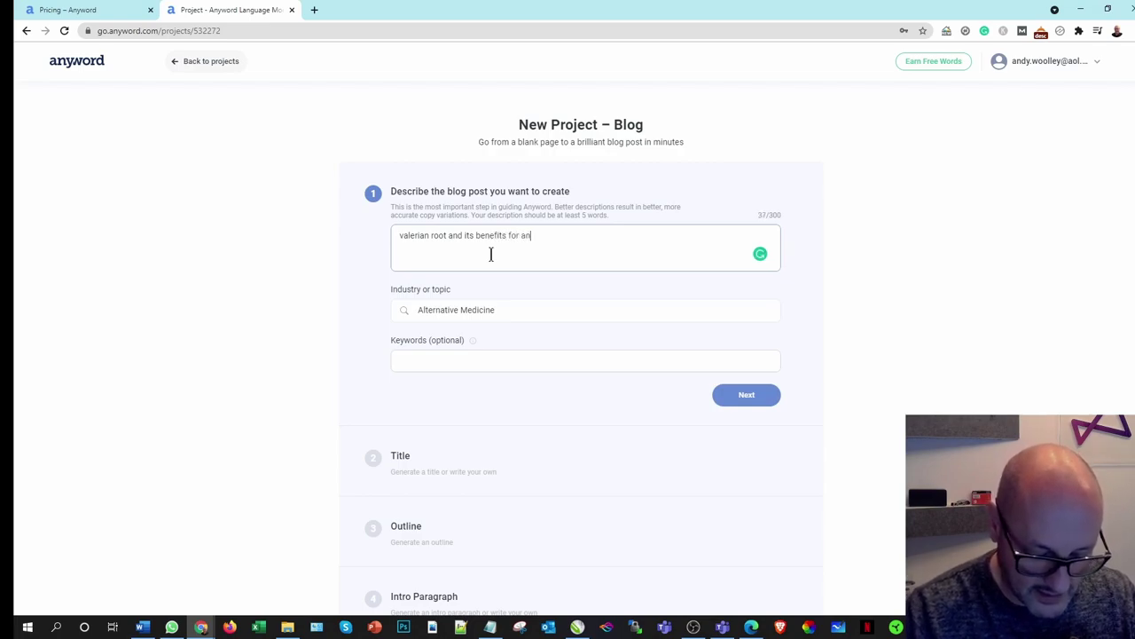
pyautogui.write('xiety and')
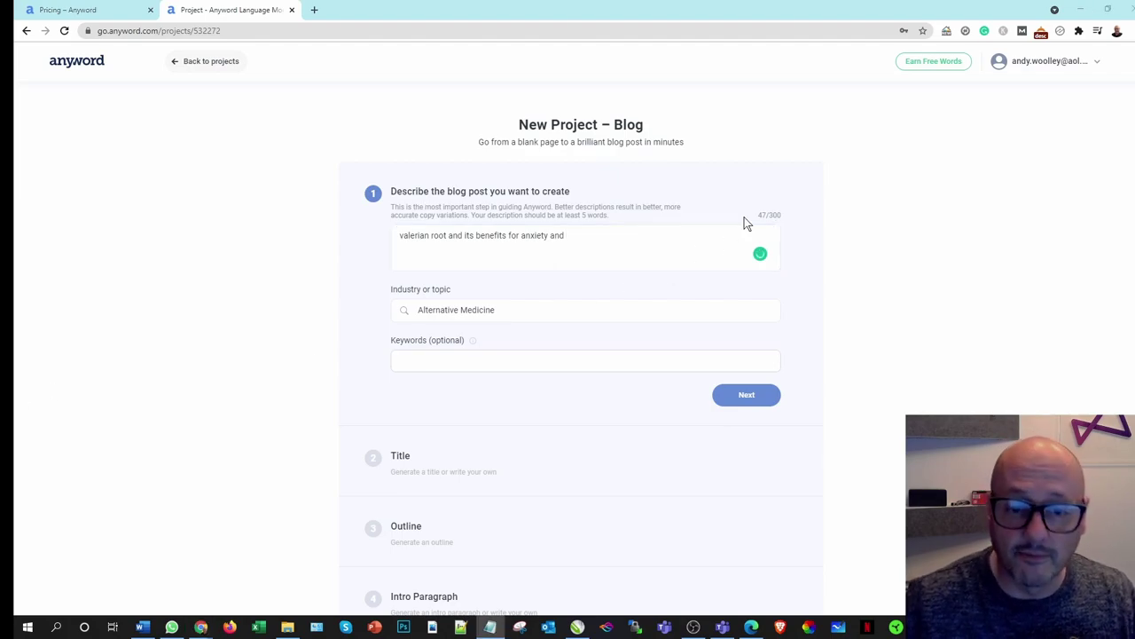
pyautogui.click(655, 238)
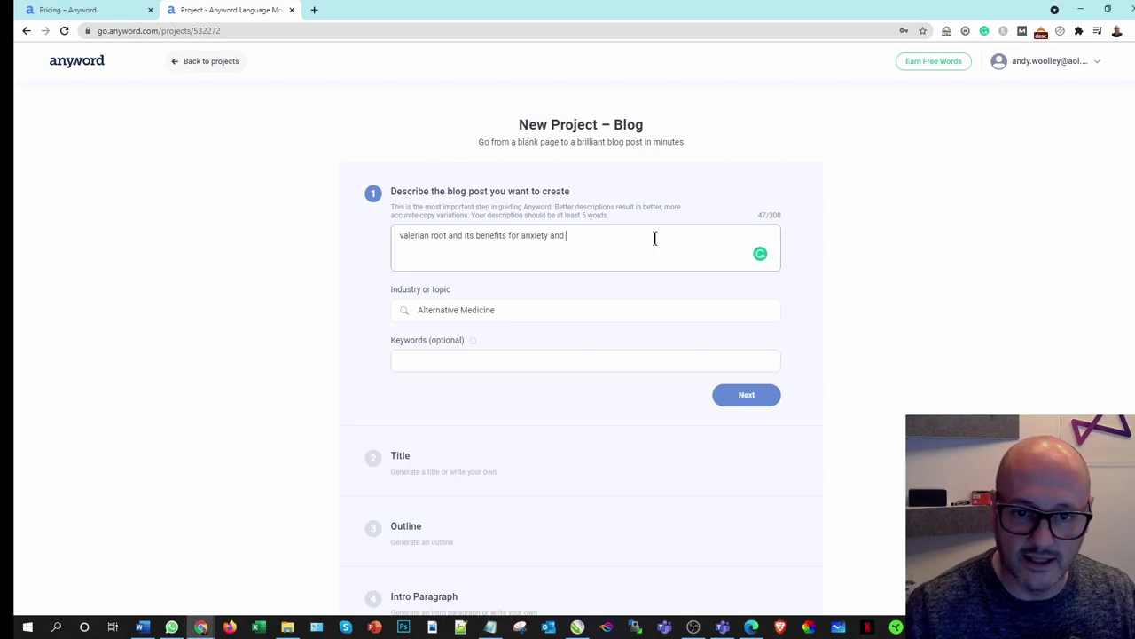
pyautogui.write('insomnia')
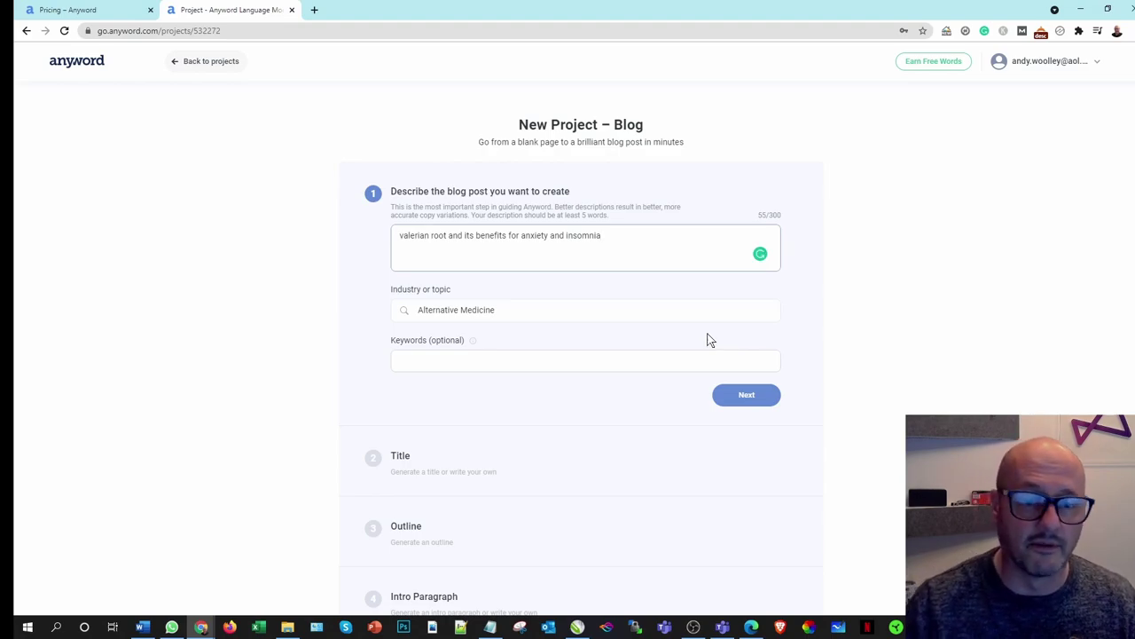
# Enter the keywords "valerian root, health benefits" for the post and continue to the generated titles.
pyautogui.click(518, 309)
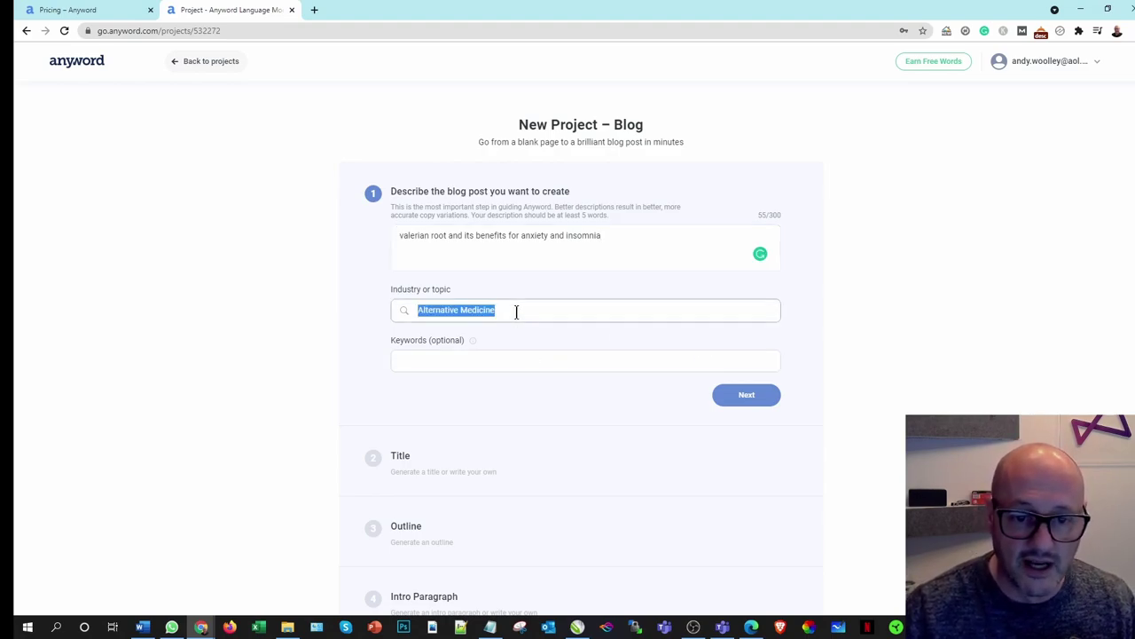
pyautogui.click(485, 359)
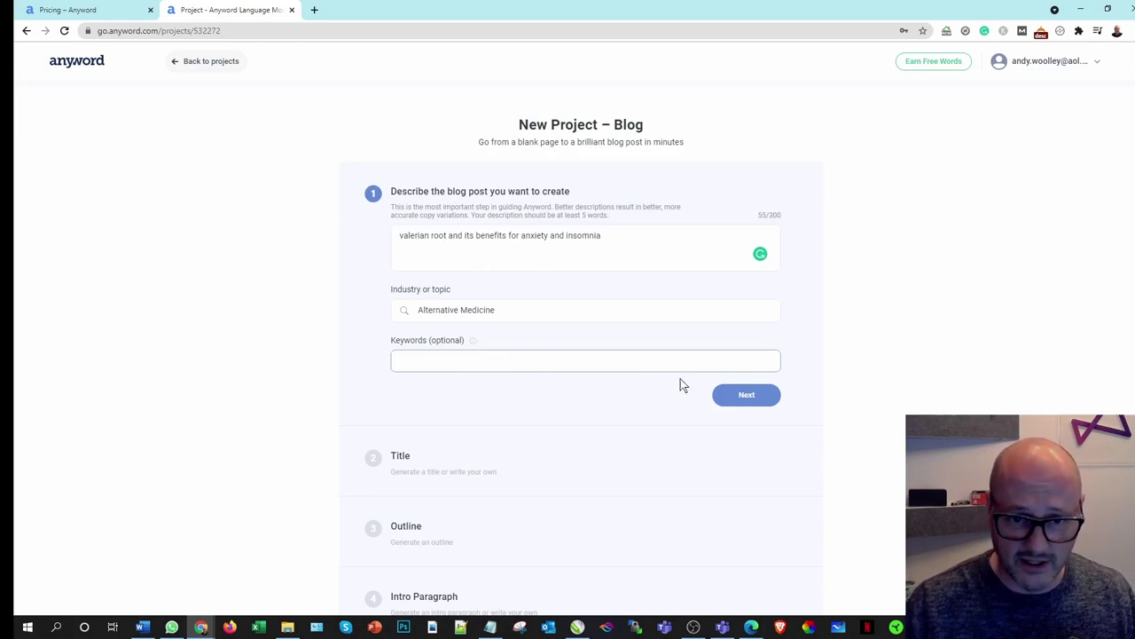
pyautogui.write('valerian root,')
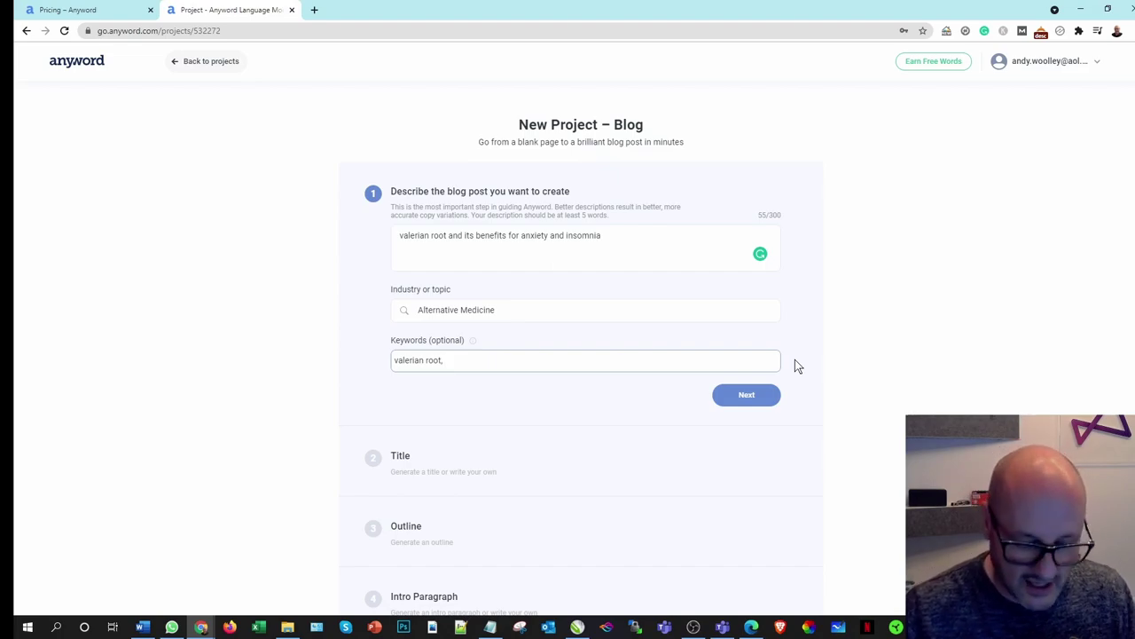
pyautogui.write('h benefits')
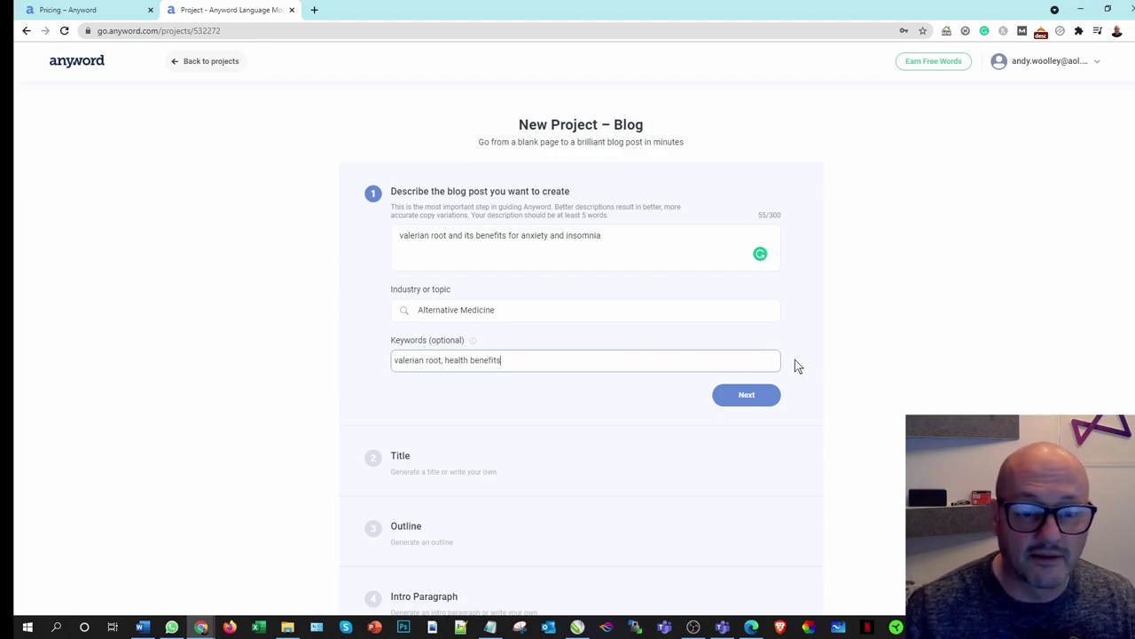
pyautogui.scroll(-2, 617, 386)
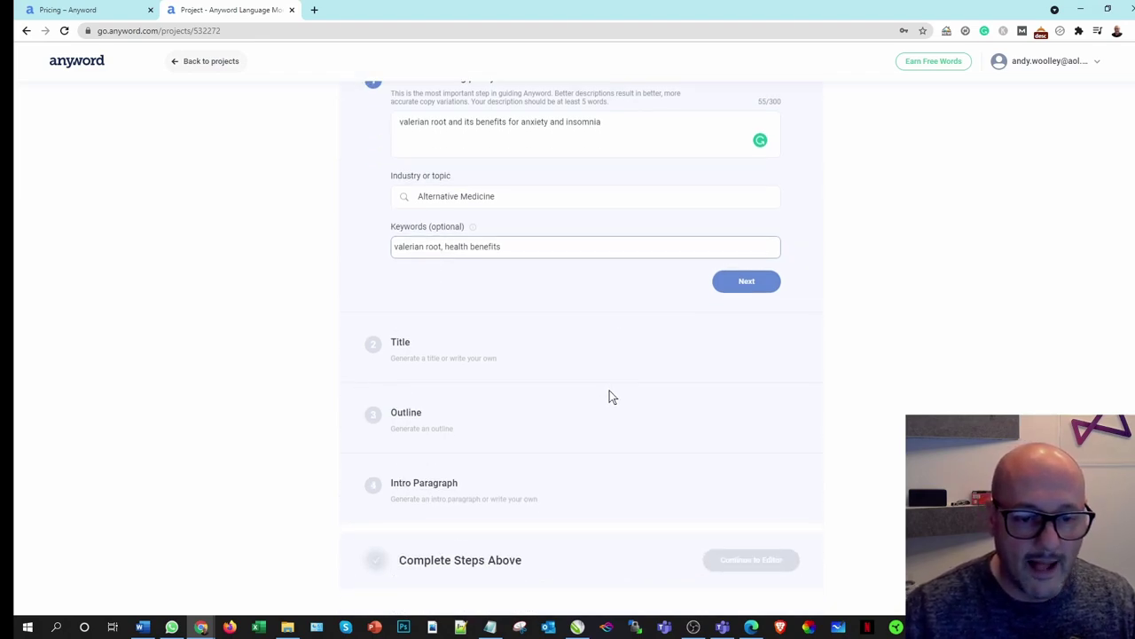
pyautogui.click(745, 280)
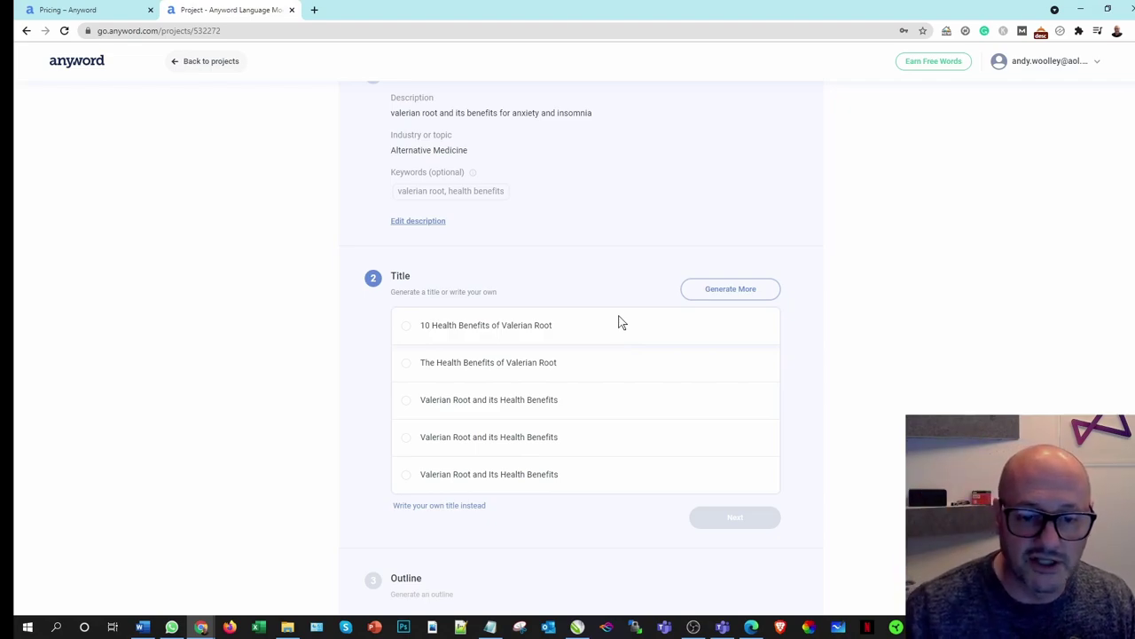
pyautogui.scroll(-1, 590, 338)
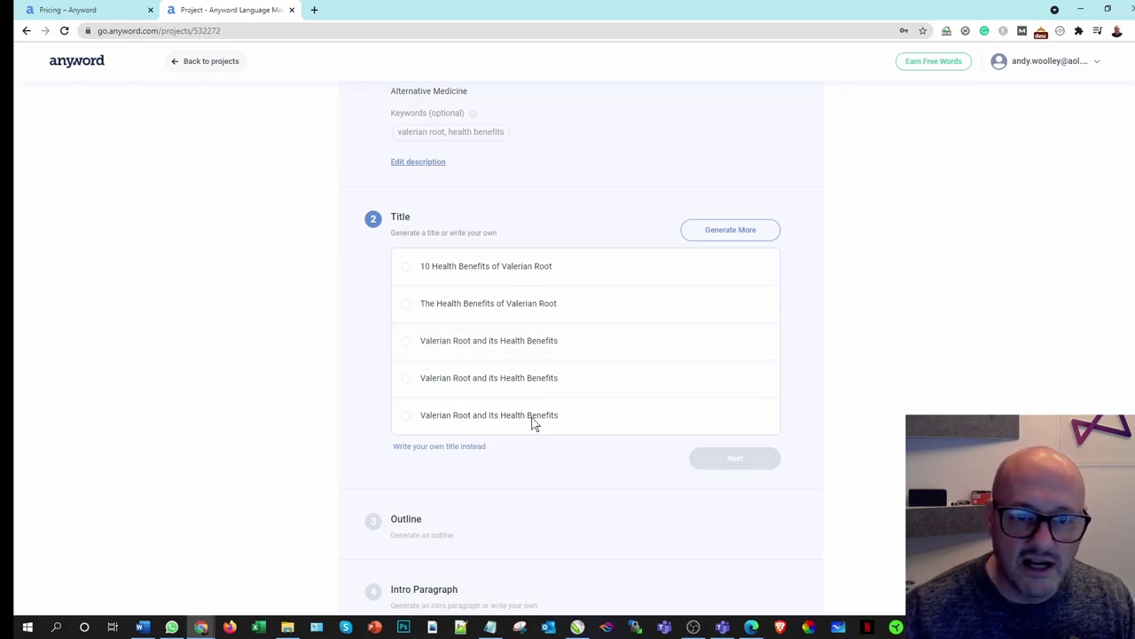
# Reopen the blog description for editing and replace its keywords with "valerian root, anxiety, insomnia".
pyautogui.scroll(3, 603, 337)
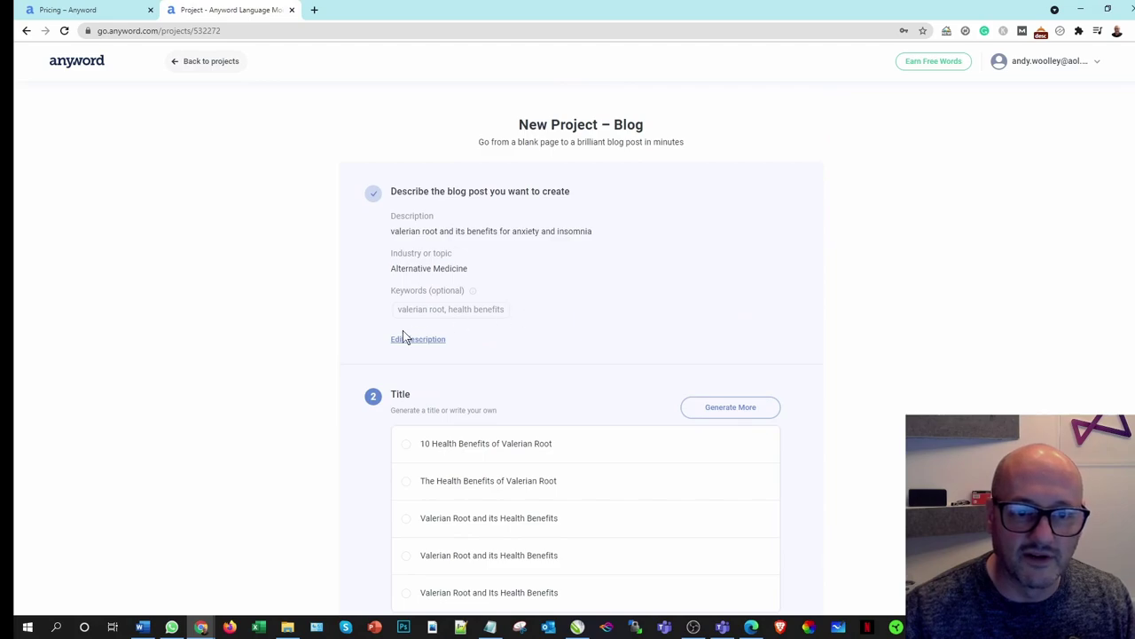
pyautogui.click(426, 339)
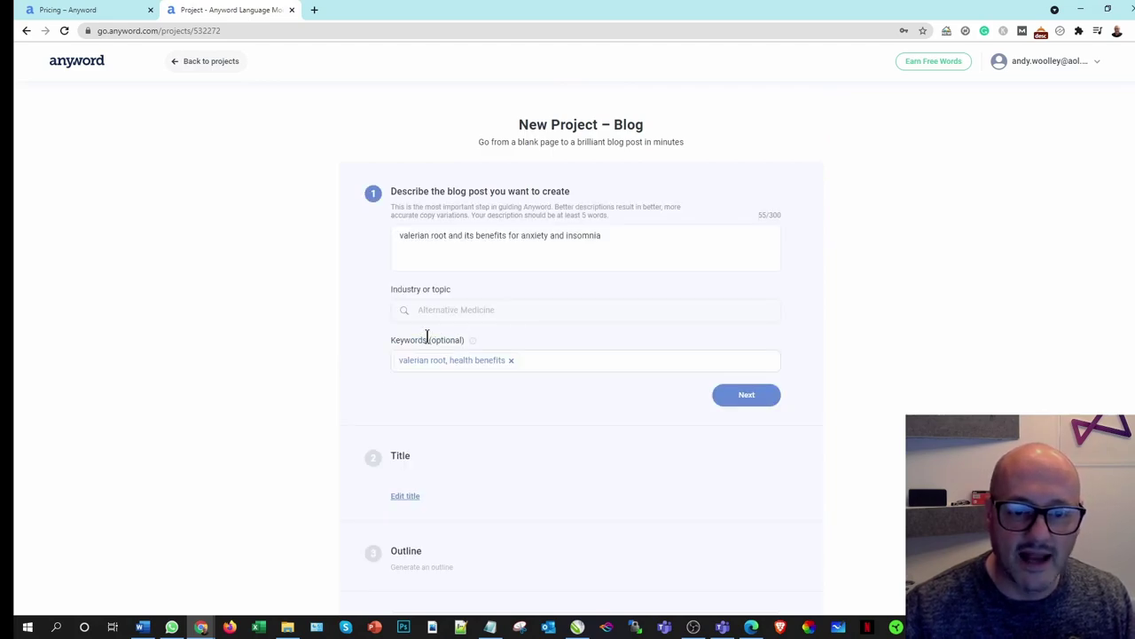
pyautogui.click(514, 363)
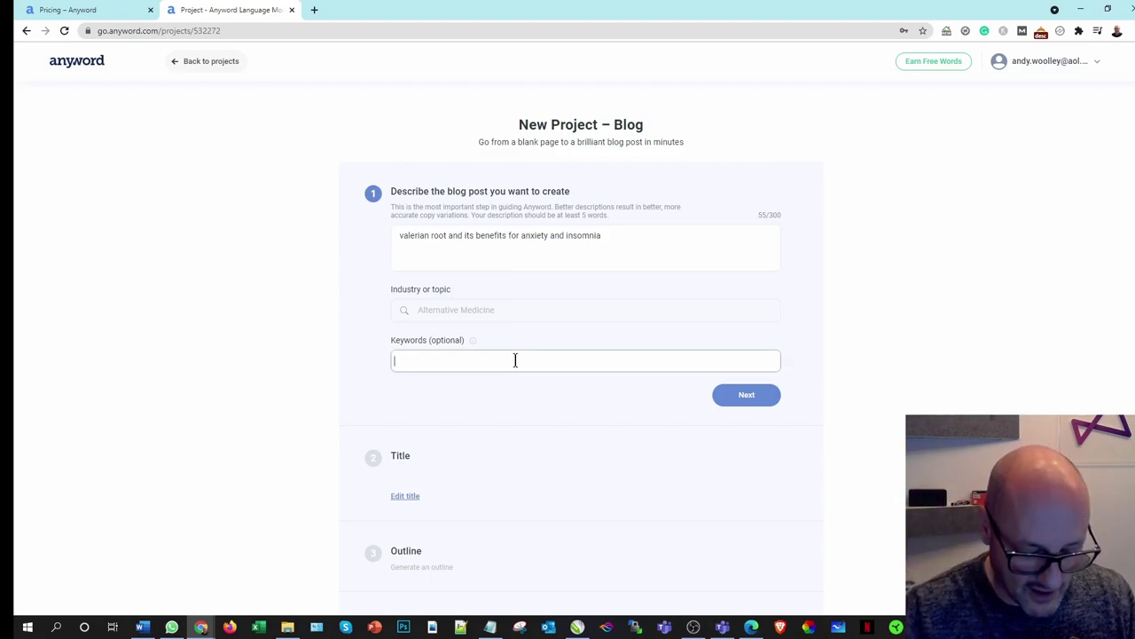
pyautogui.write('valerian ro')
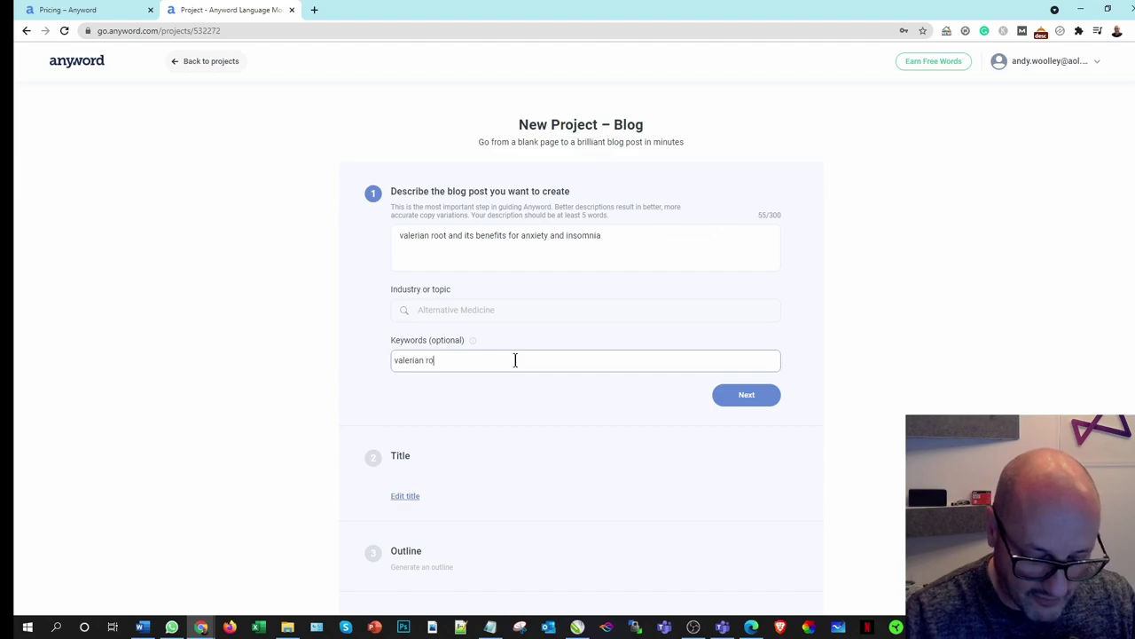
pyautogui.write('ot, an')
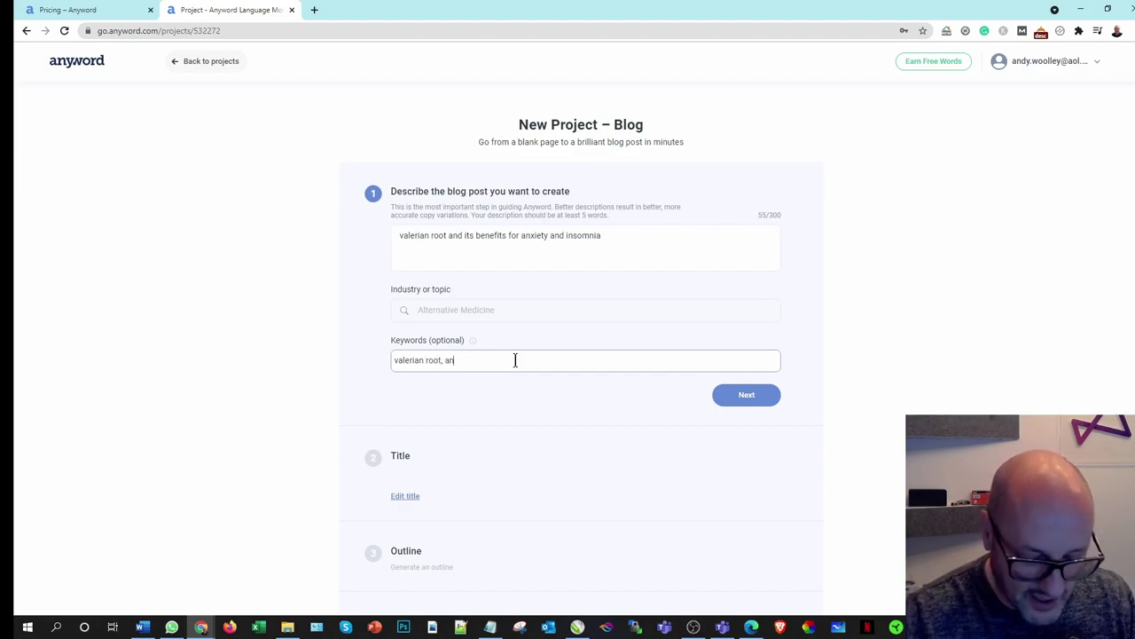
pyautogui.write('xiety,')
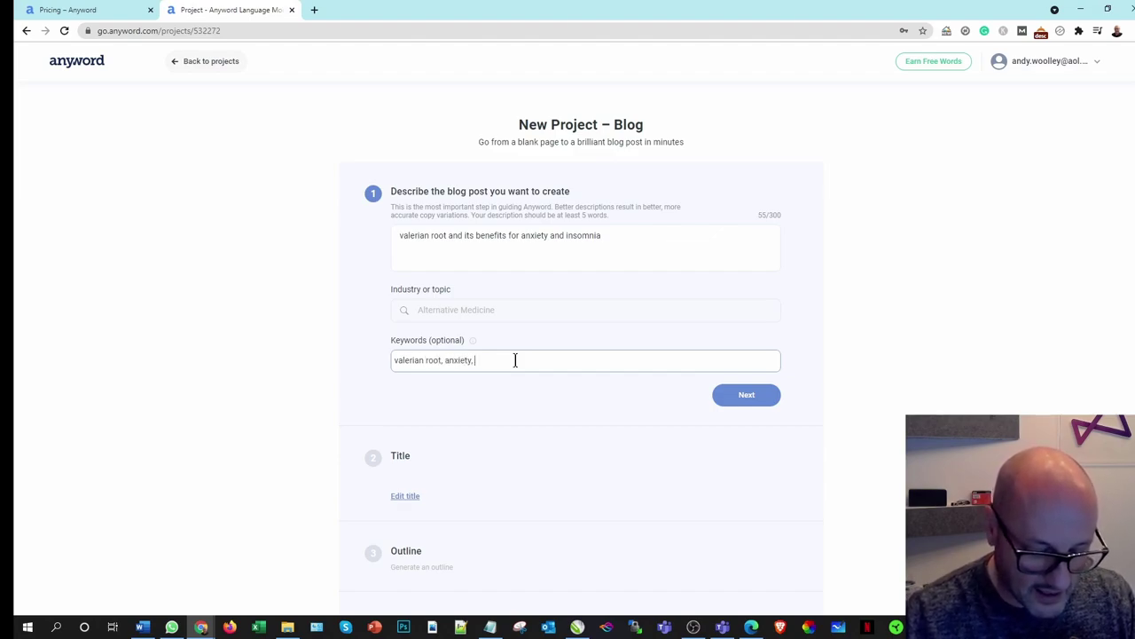
pyautogui.write(' insomnia')
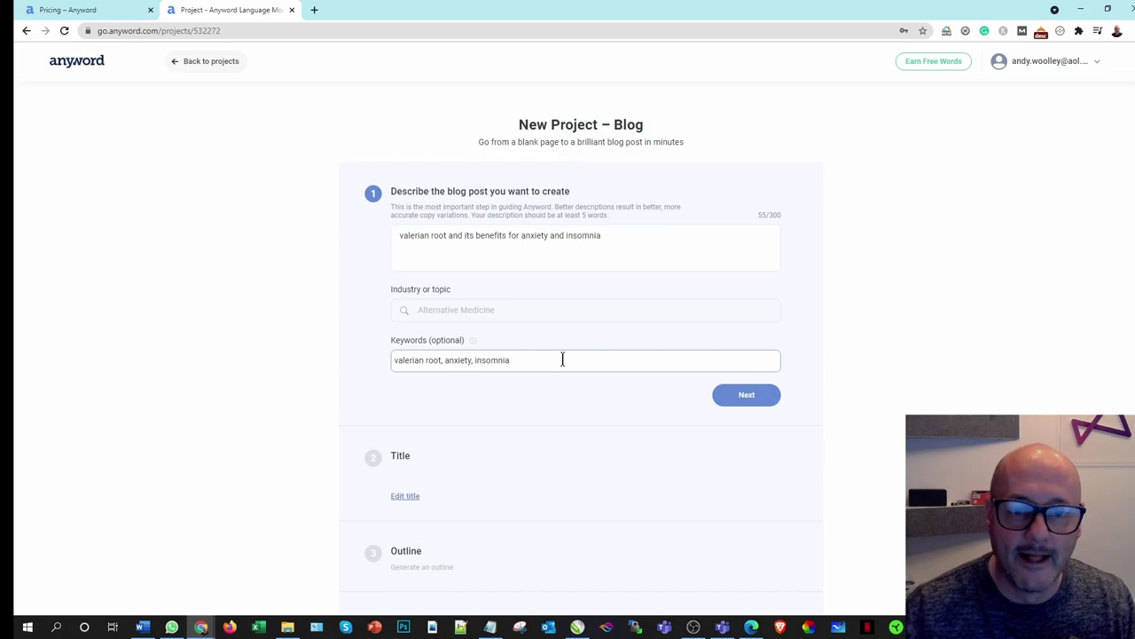
pyautogui.click(645, 243)
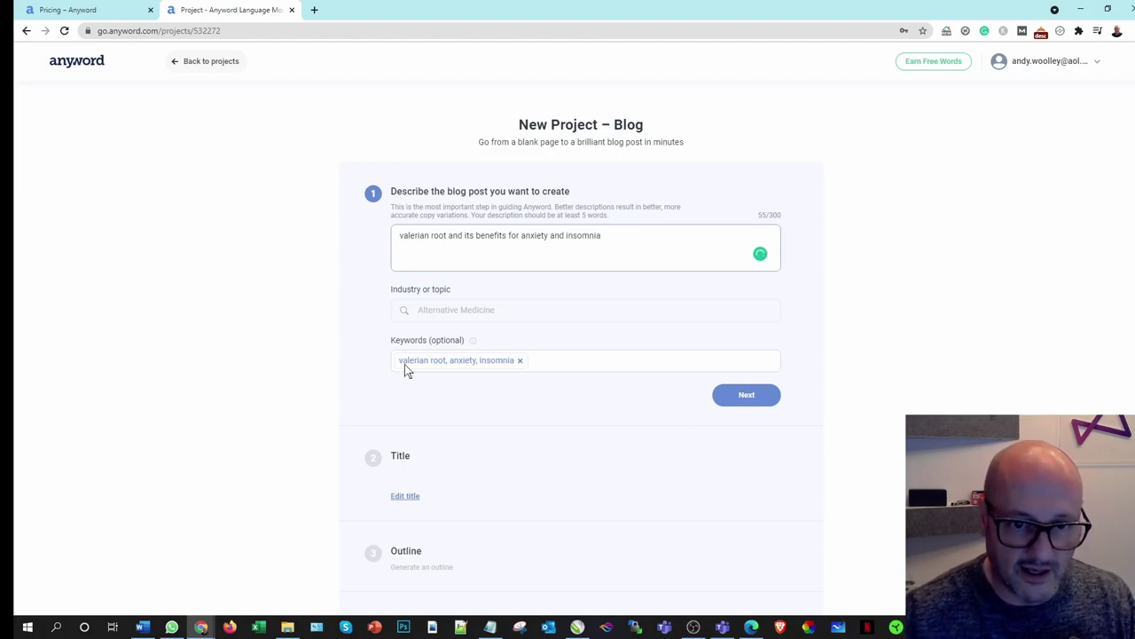
# Insert "the health benefits of" at the beginning of the blog post description.
pyautogui.click(395, 235)
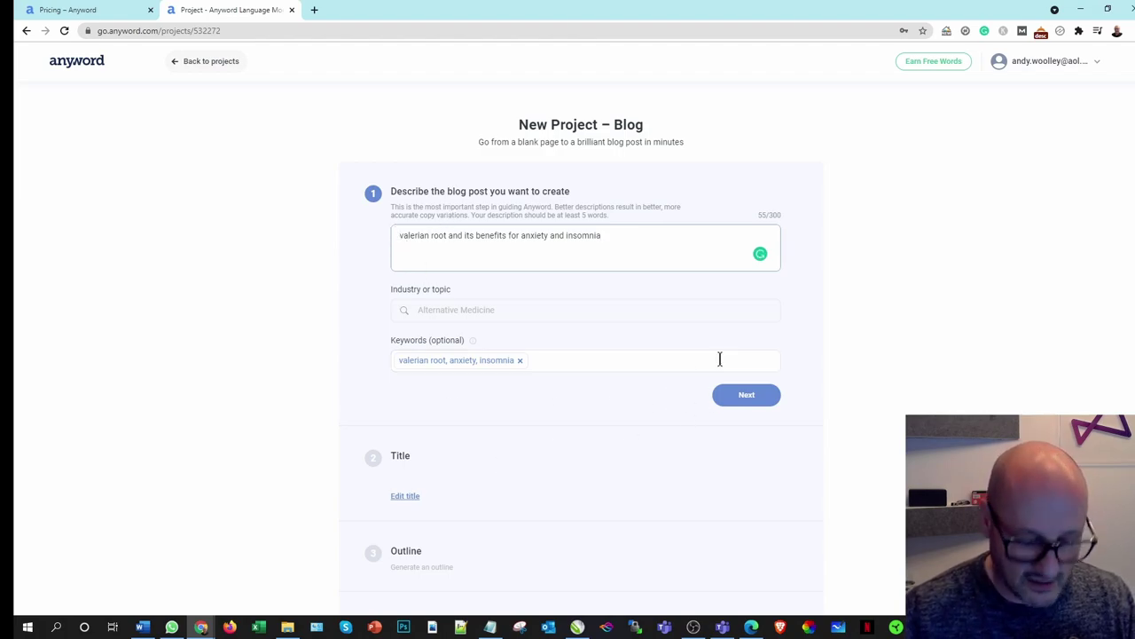
pyautogui.write('t')
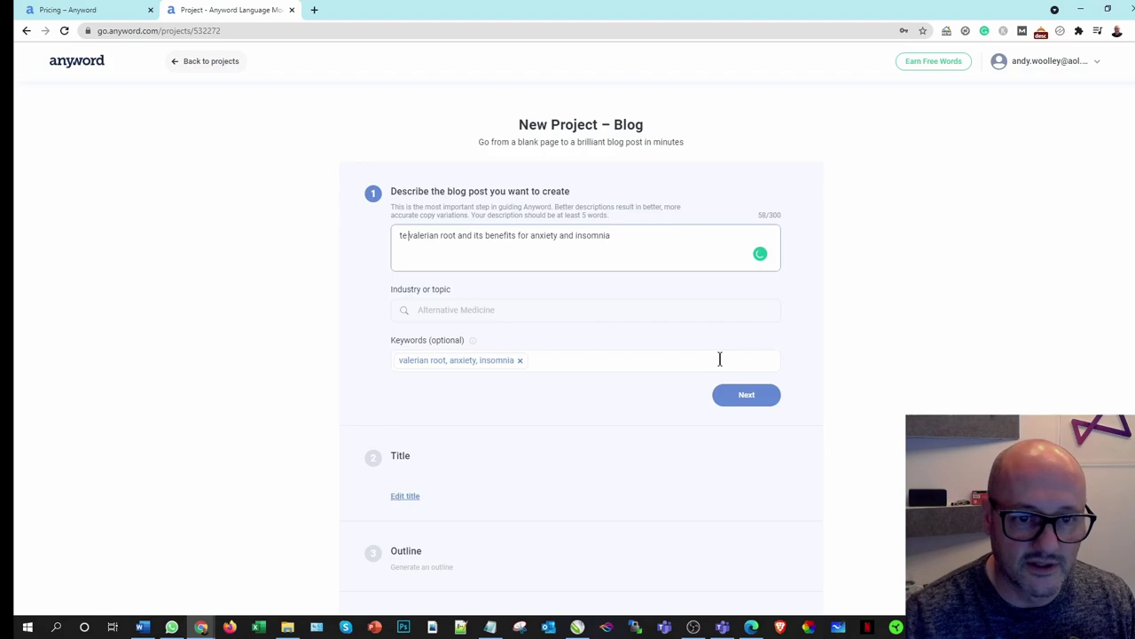
pyautogui.write('he health be')
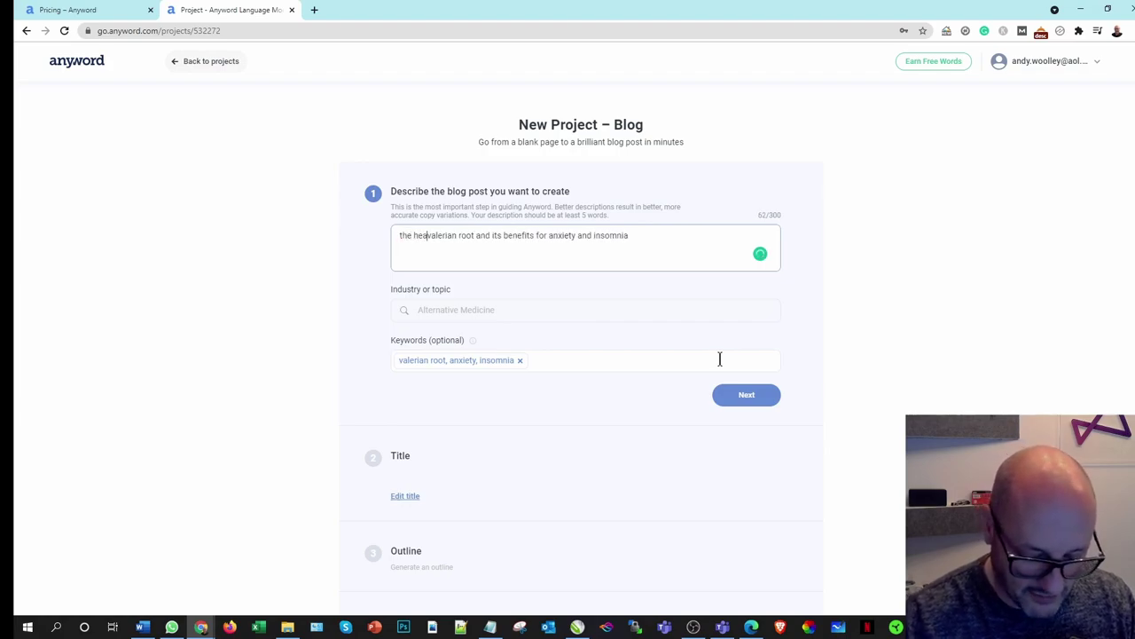
pyautogui.write('n')
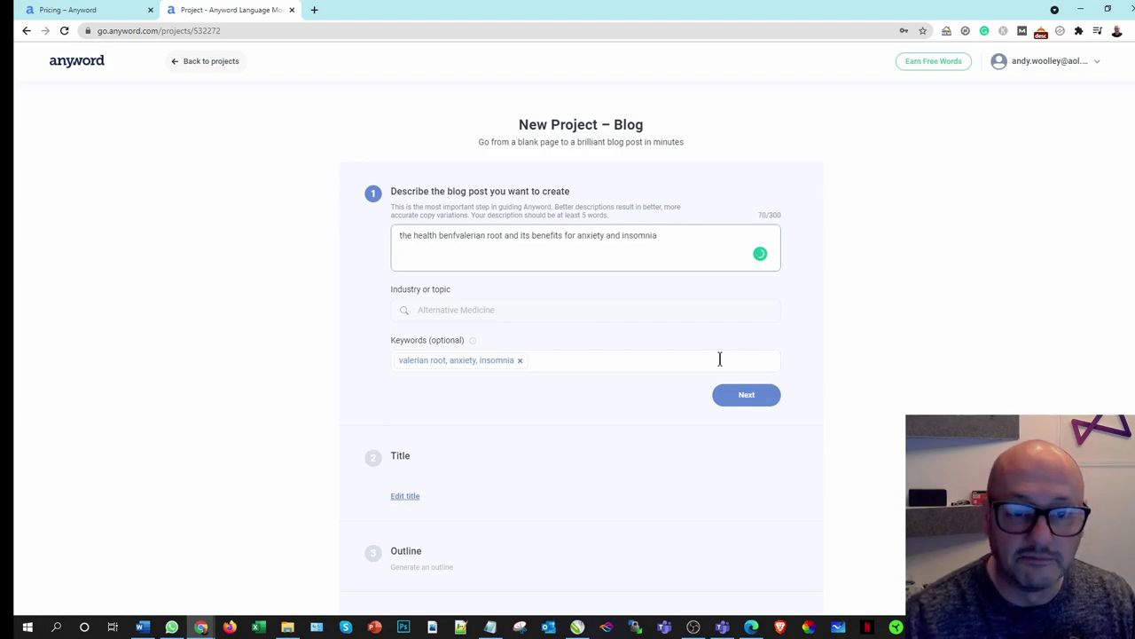
pyautogui.write('f')
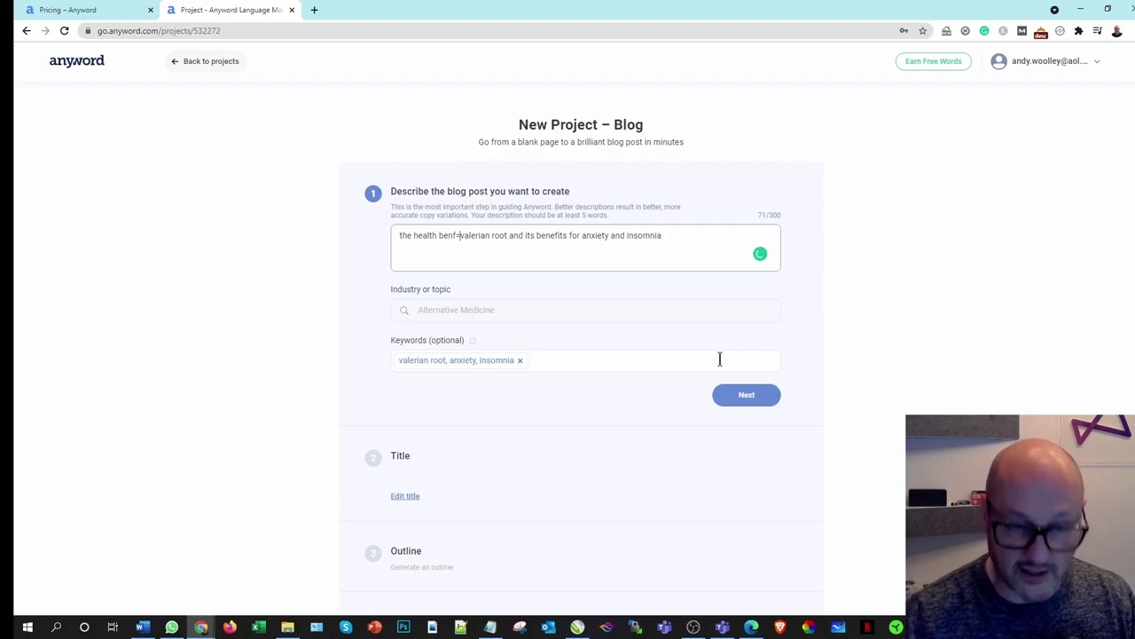
pyautogui.press('BackSpace')
pyautogui.press('BackSpace')
pyautogui.write('efits ')
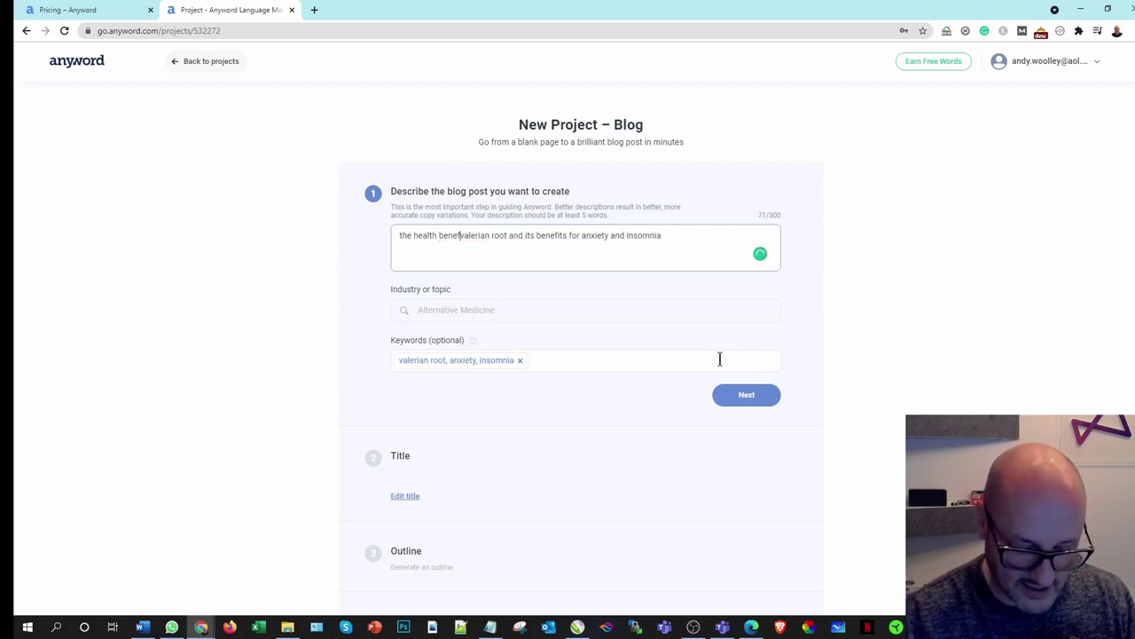
pyautogui.write('of')
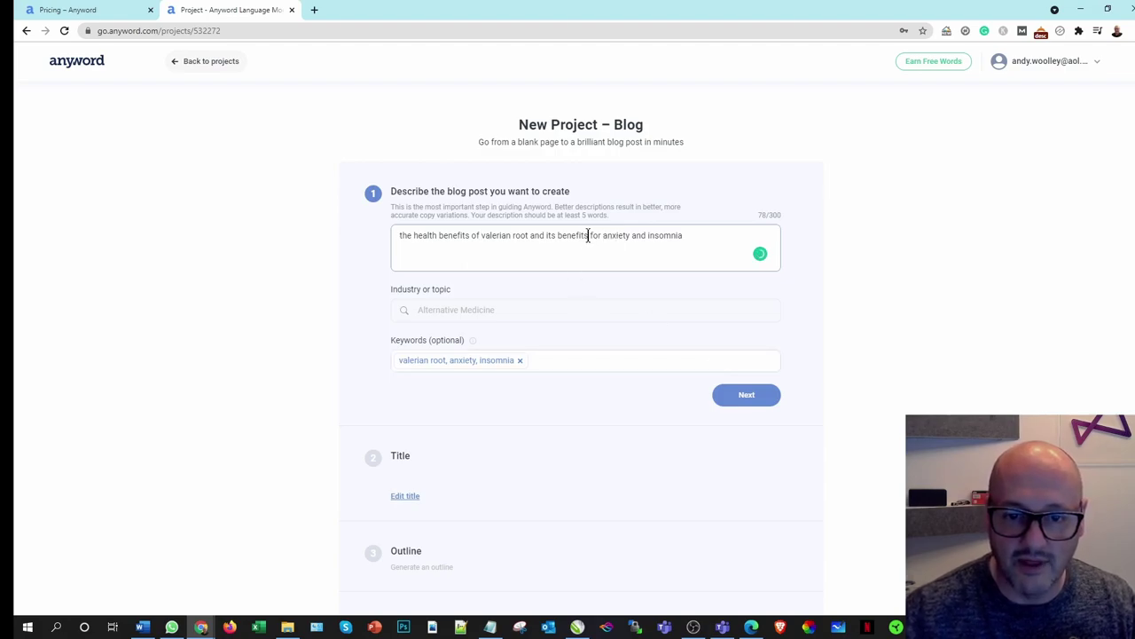
# Replace "its benefits" in the description with "how that helps" and continue to the title suggestions.
pyautogui.moveTo(591, 235); pyautogui.dragTo(547, 235)
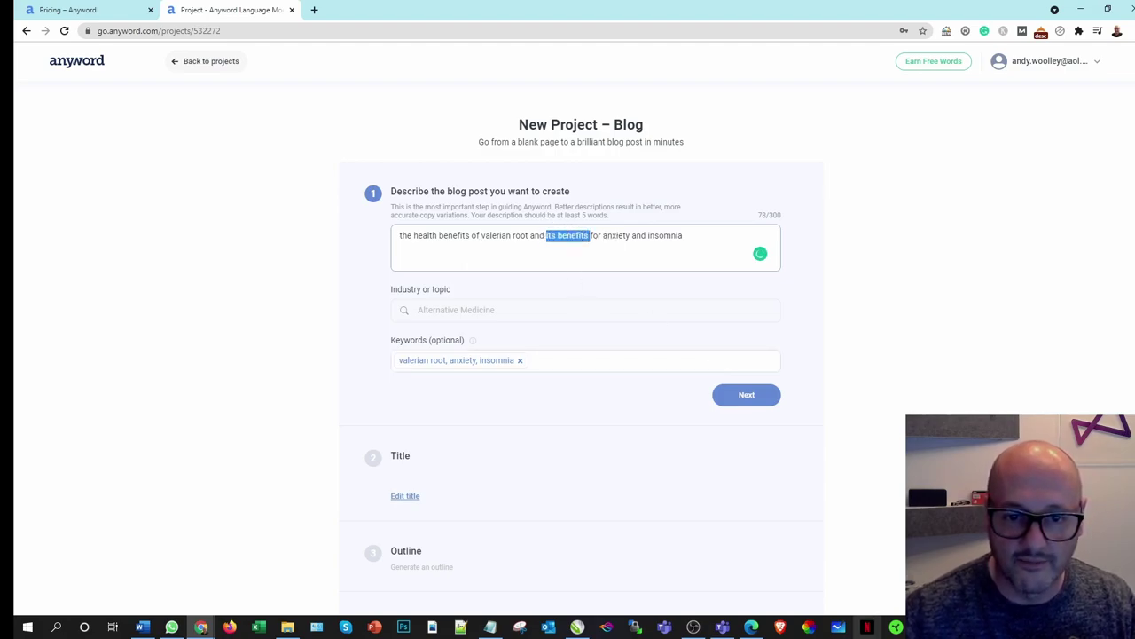
pyautogui.write('how that helps')
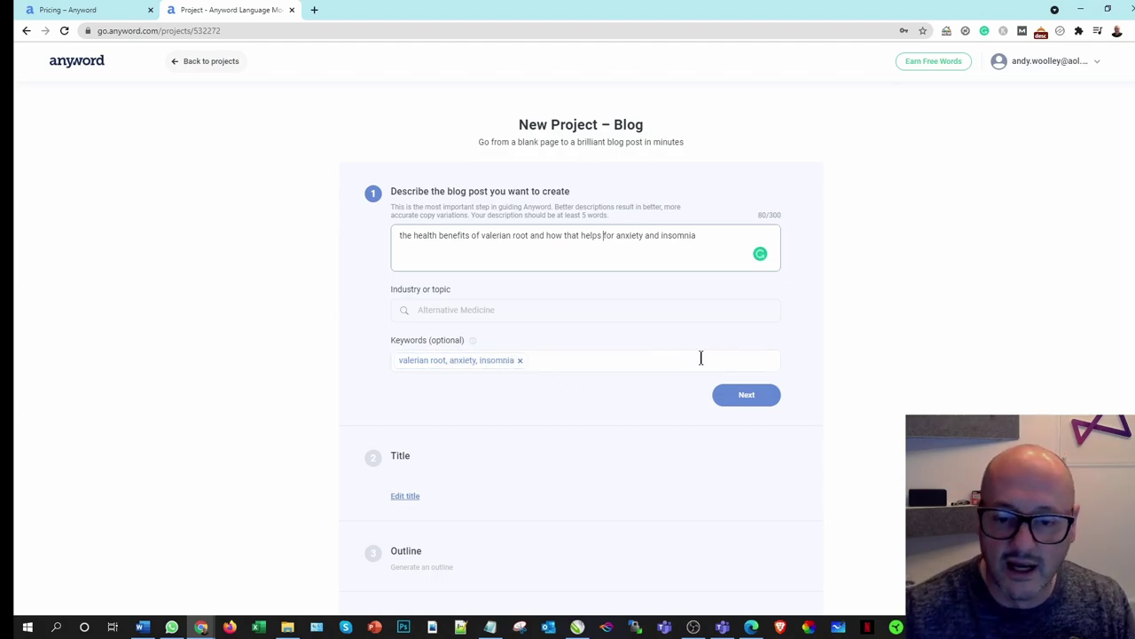
pyautogui.click(734, 396)
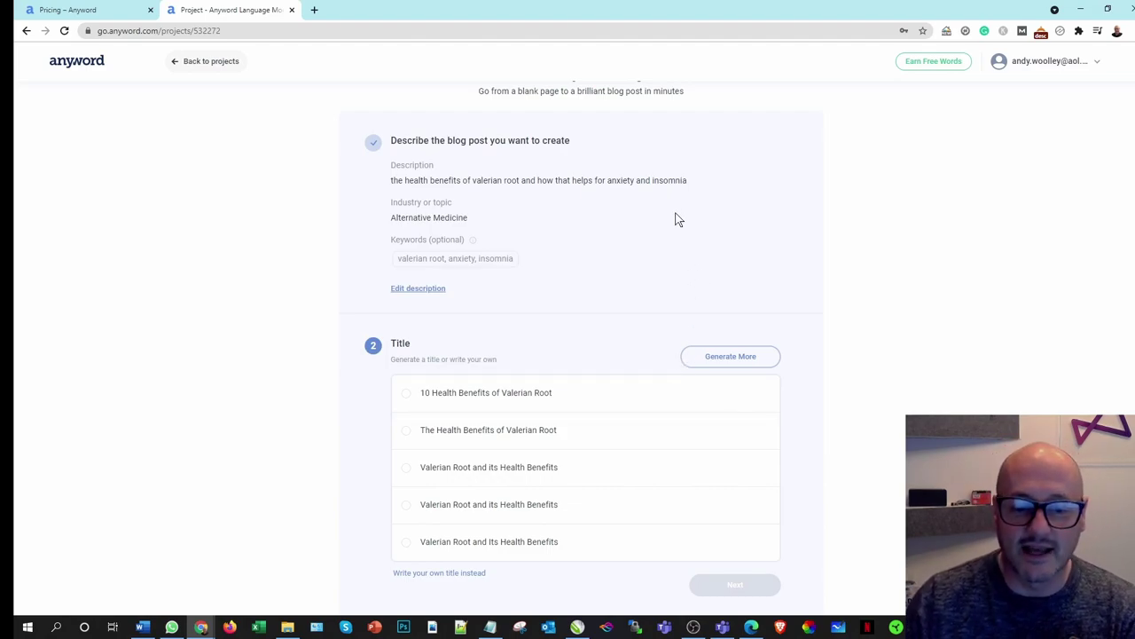
# Generate more title suggestions and continue with "Valerian Root, Insomnia and Anxiety – How It Helps".
pyautogui.scroll(-2, 670, 231)
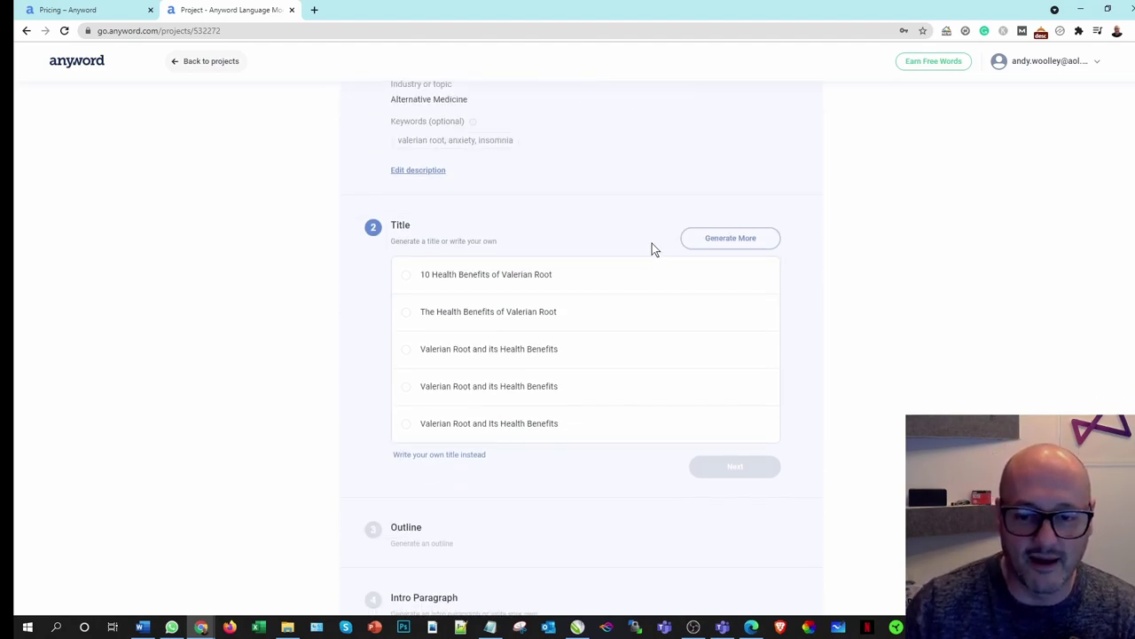
pyautogui.click(701, 240)
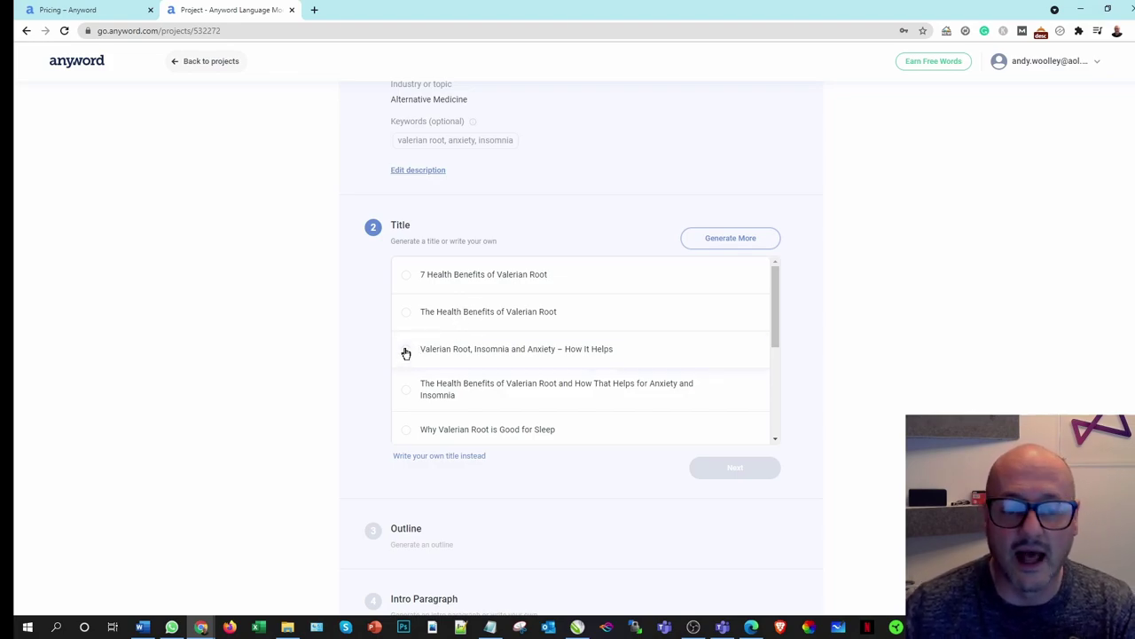
pyautogui.click(405, 352)
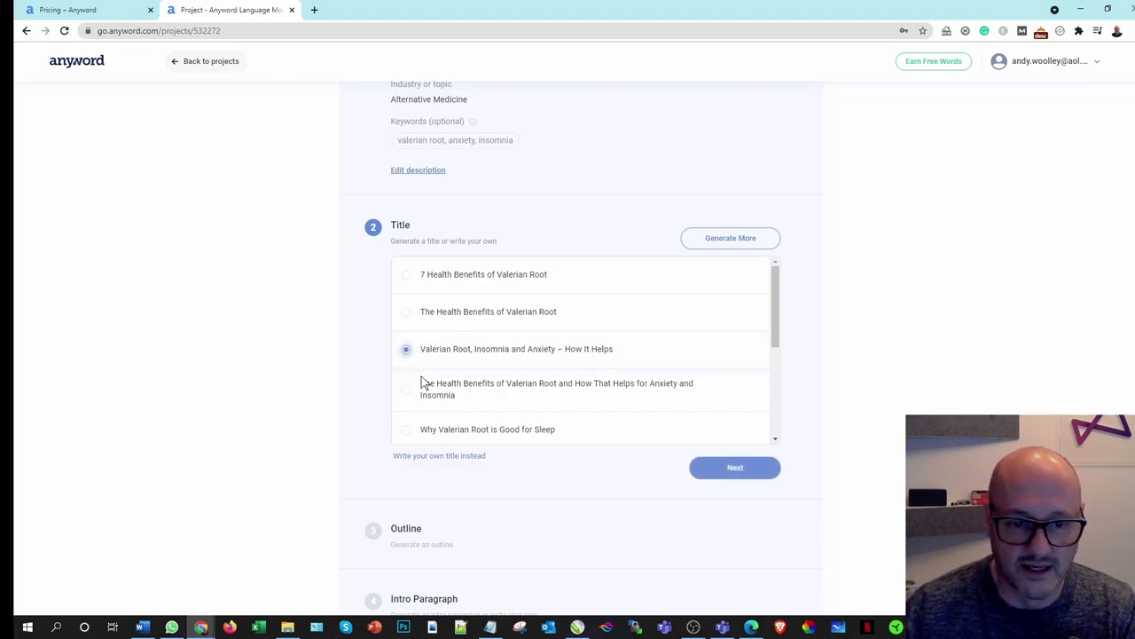
pyautogui.click(720, 472)
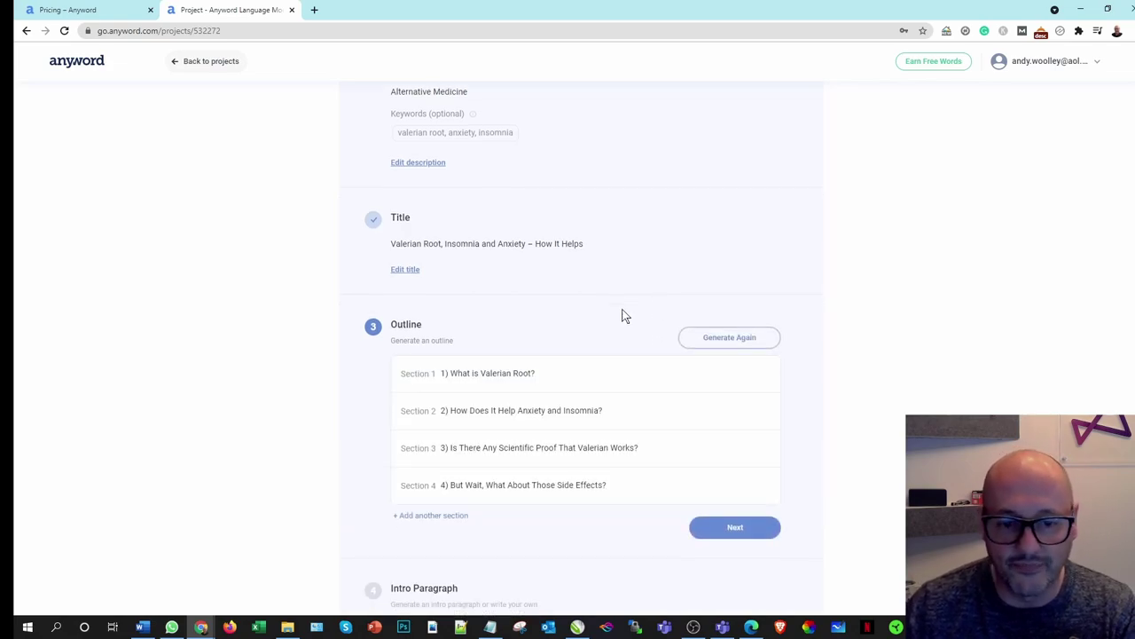
# Accept the suggested four-section outline and continue with the intro paragraph beginning "Realizing how to overcome anxiety and insomnia".
pyautogui.scroll(-2, 621, 314)
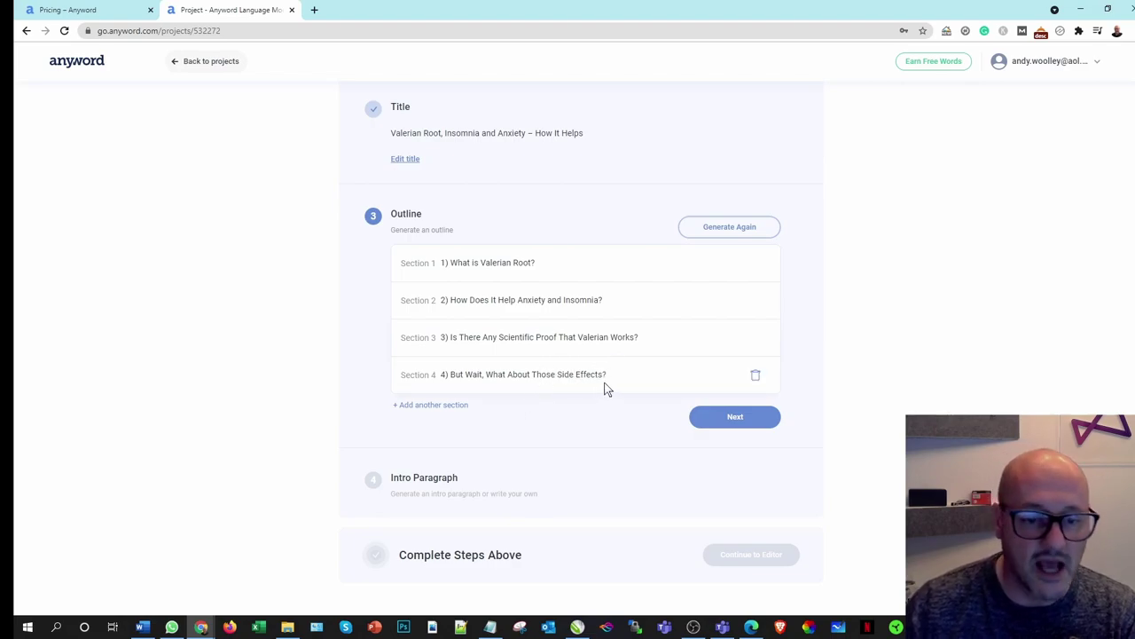
pyautogui.click(755, 422)
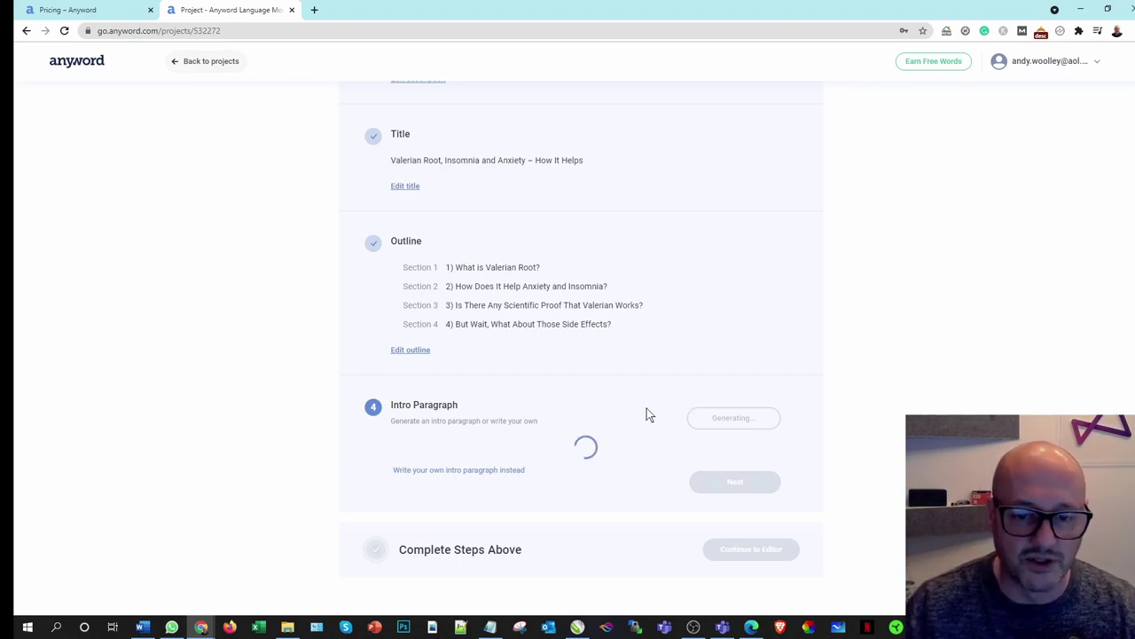
pyautogui.scroll(-4, 681, 364)
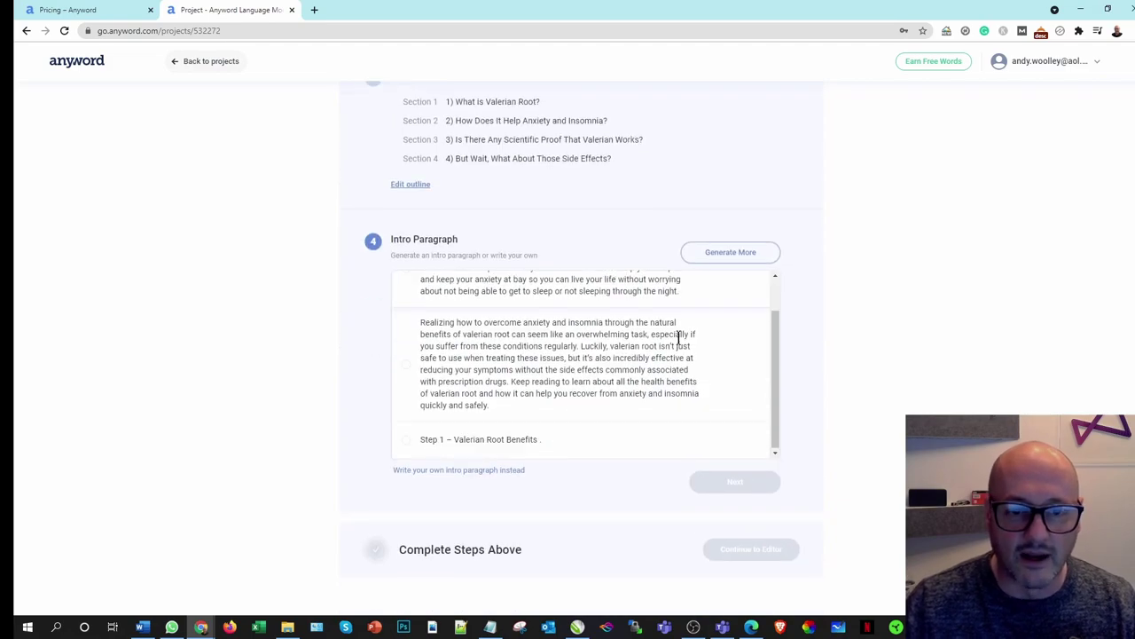
pyautogui.scroll(2, 674, 369)
pyautogui.scroll(-2, 686, 392)
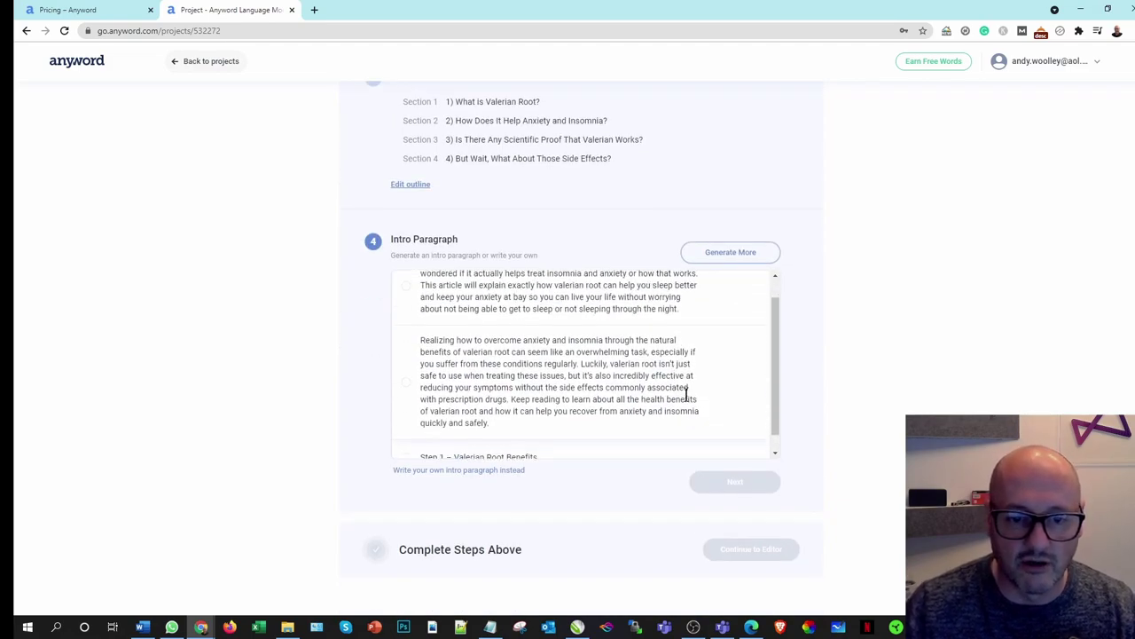
pyautogui.scroll(1, 687, 395)
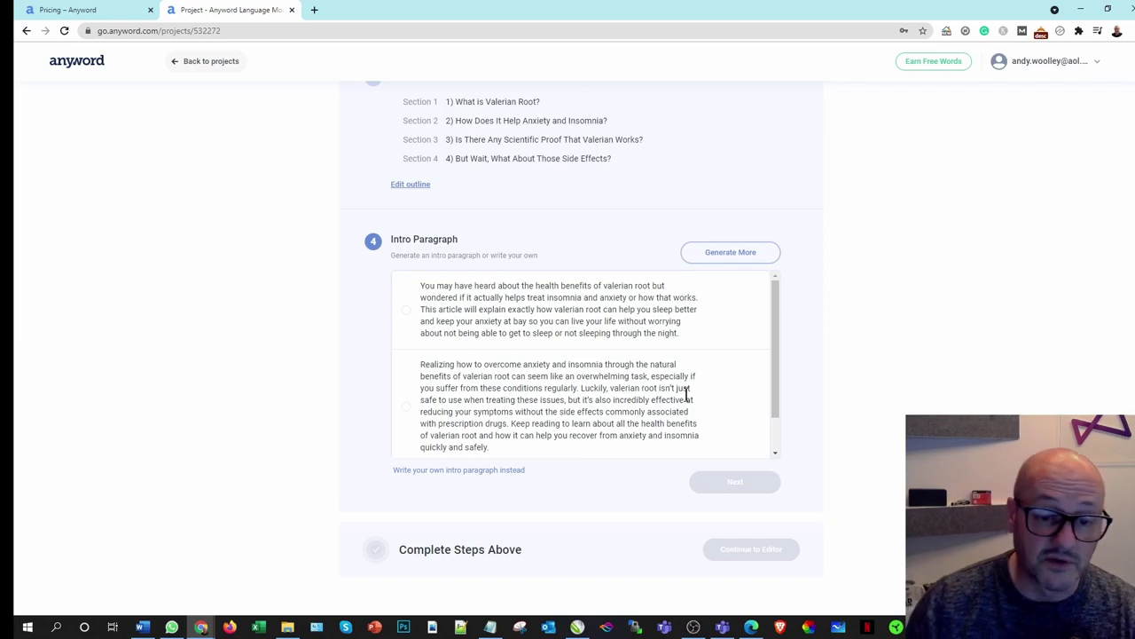
pyautogui.scroll(-1, 741, 328)
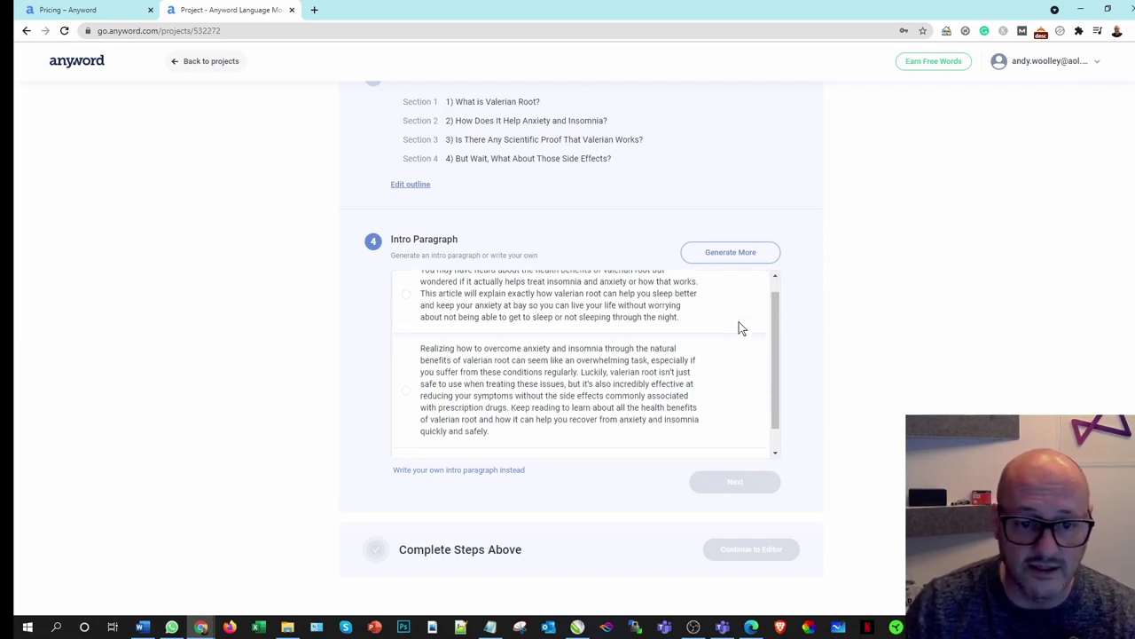
pyautogui.scroll(-1, 742, 329)
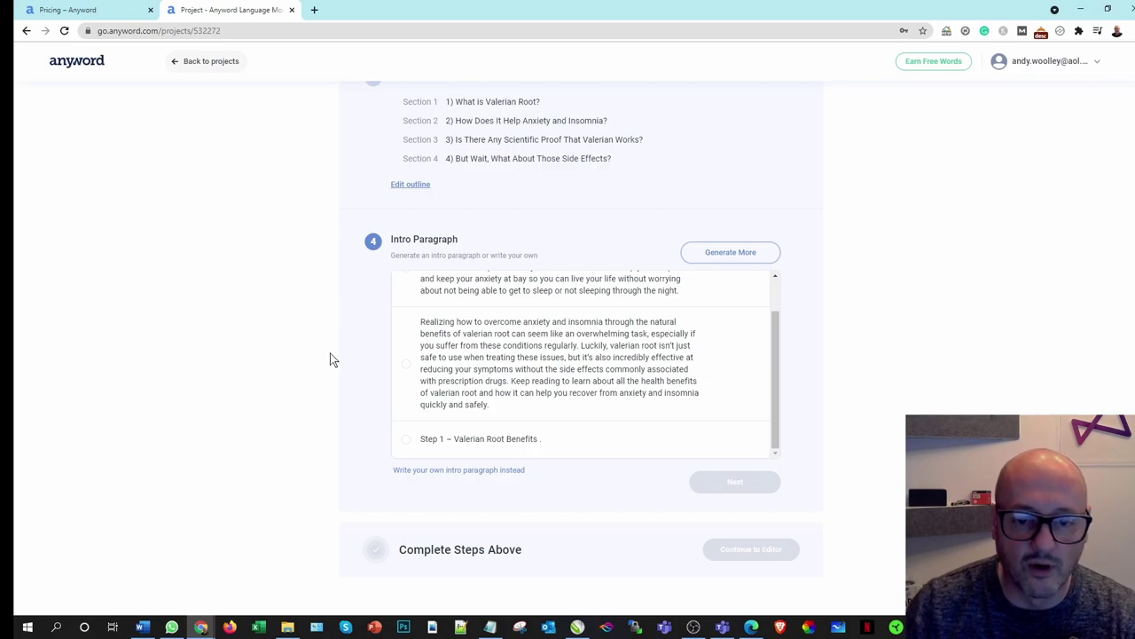
pyautogui.click(406, 366)
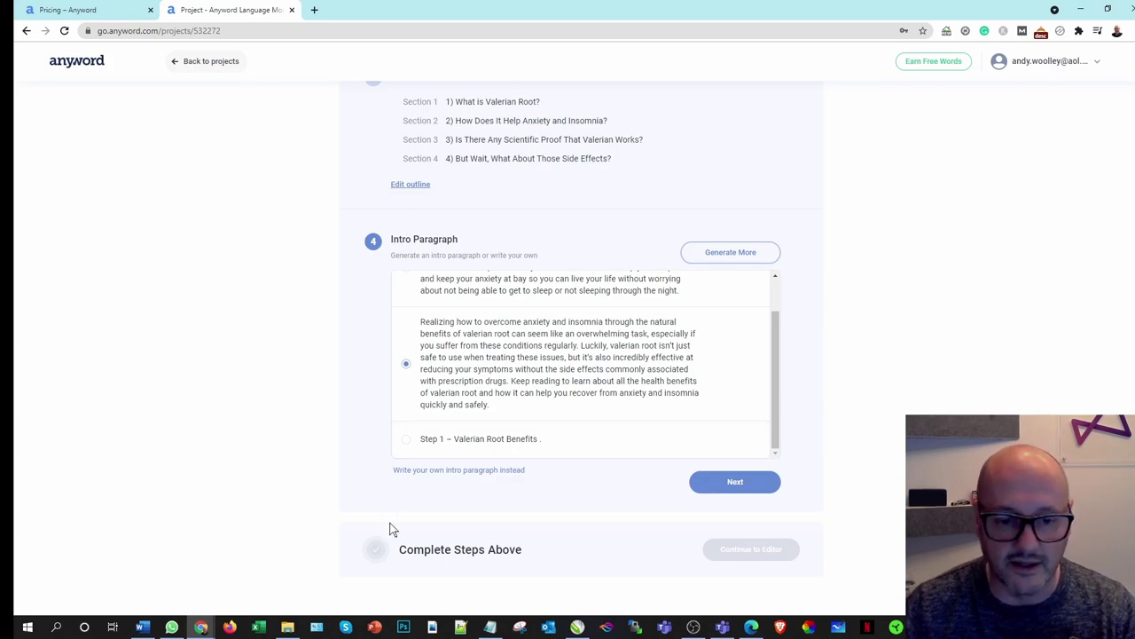
pyautogui.click(734, 482)
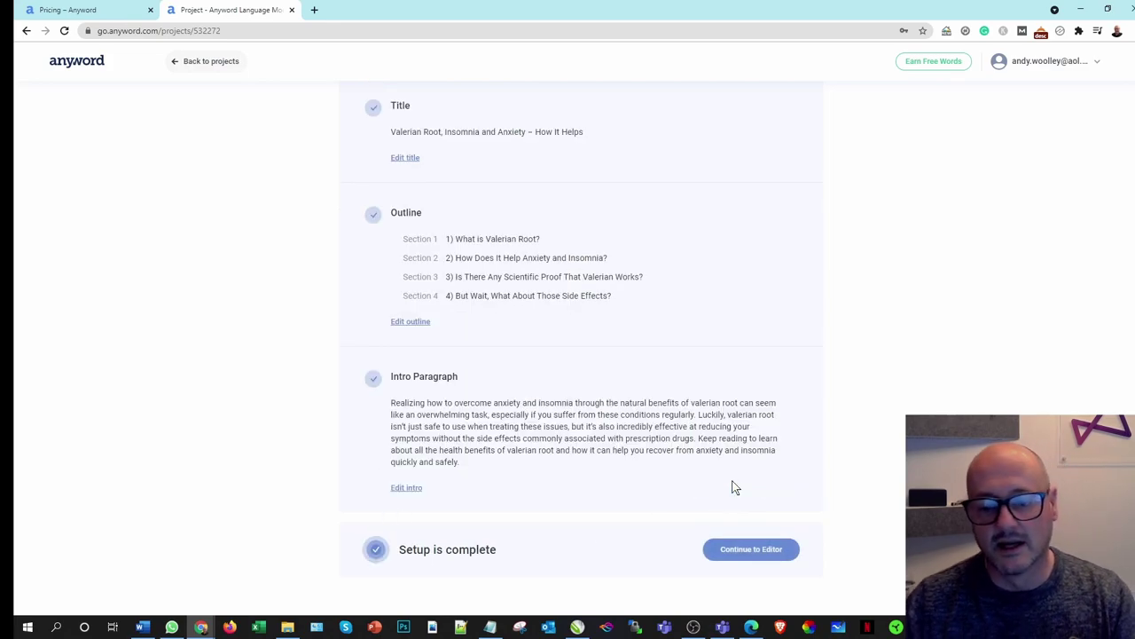
# Continue to the post editor, dismiss the project brief tip and generate text for the section "What is Valerian Root?".
pyautogui.click(751, 550)
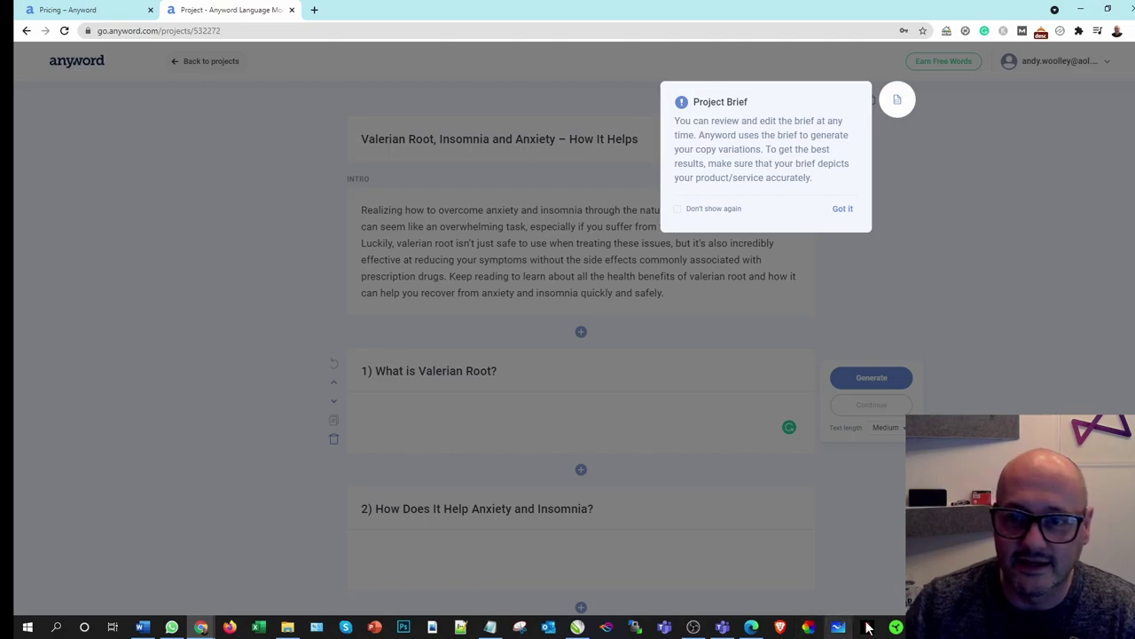
pyautogui.click(853, 208)
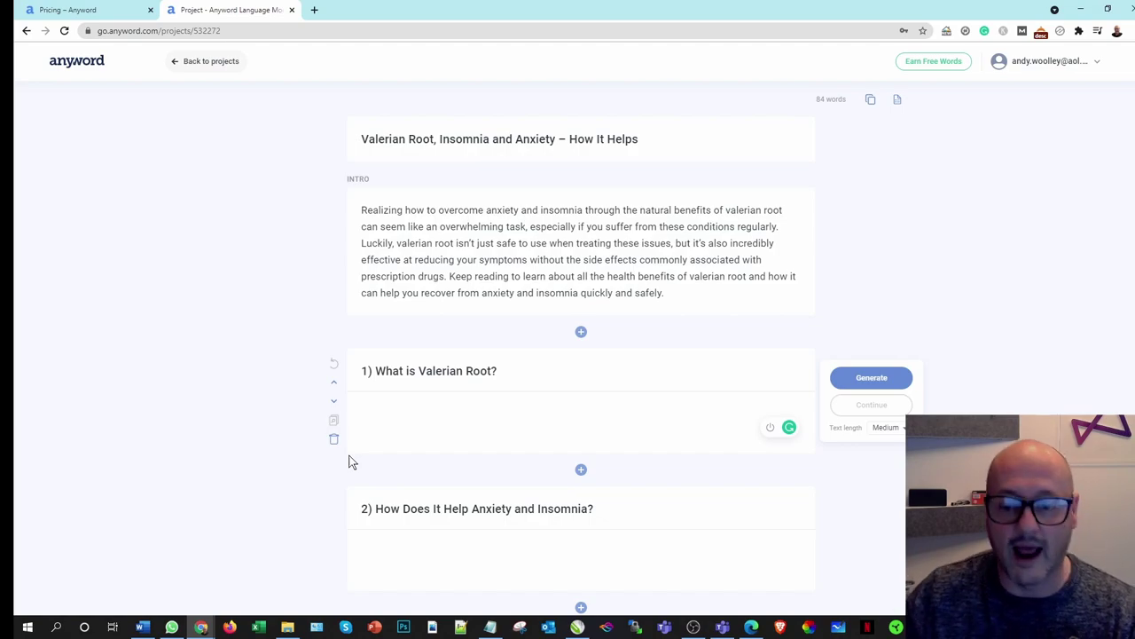
pyautogui.scroll(-1, 605, 394)
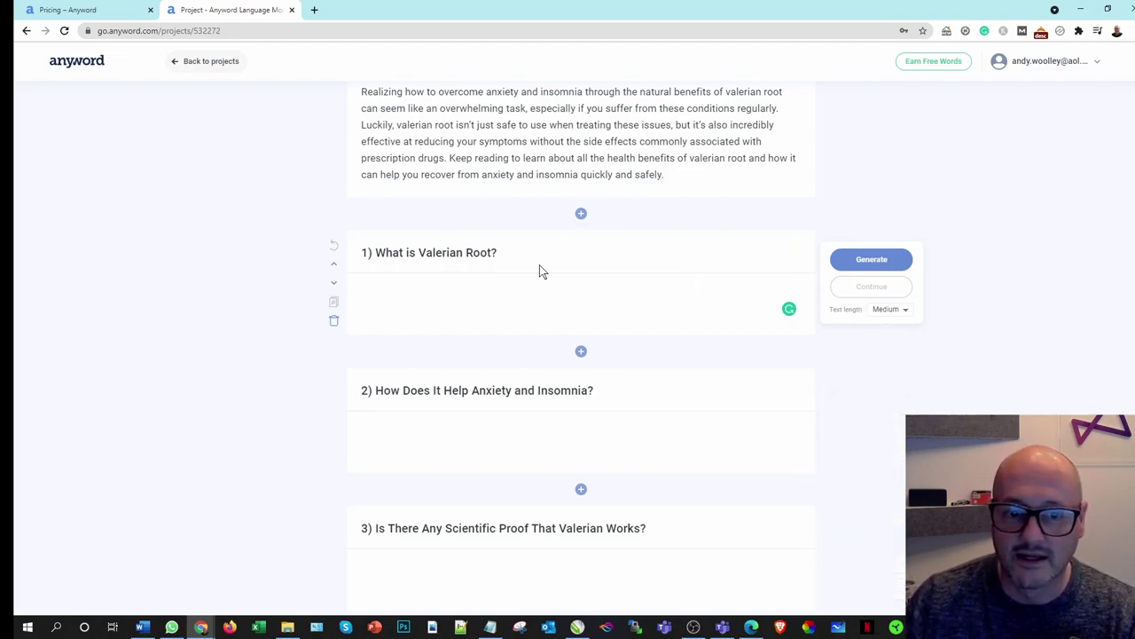
pyautogui.click(871, 260)
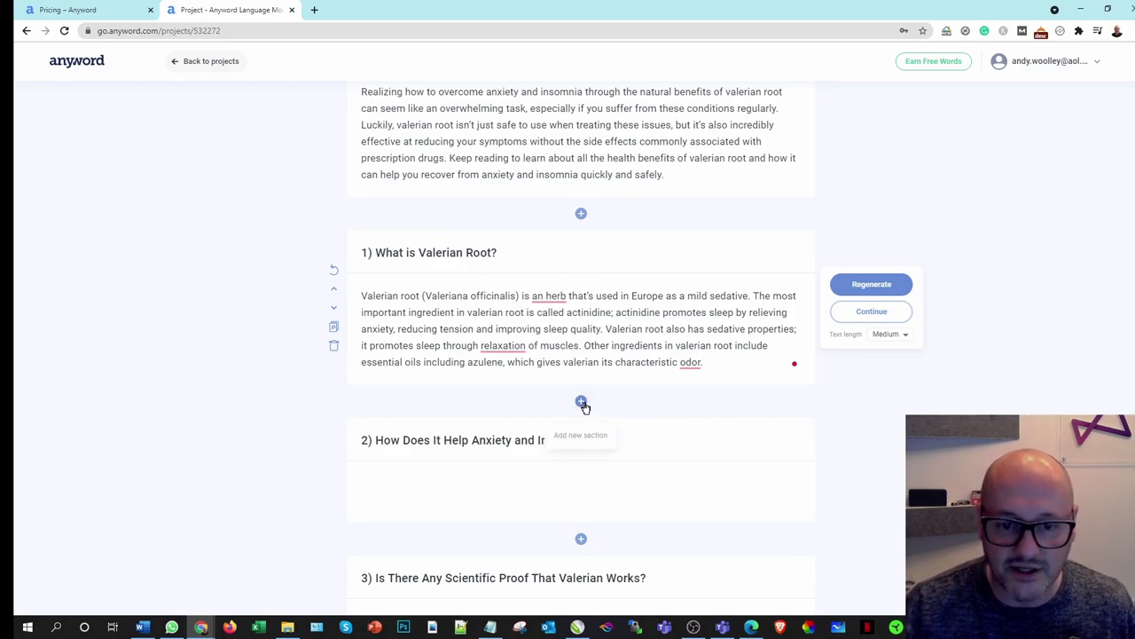
# Set the text length to Long for the section "How Does It Help Anxiety and Insomnia?" and generate its text.
pyautogui.scroll(-2, 721, 408)
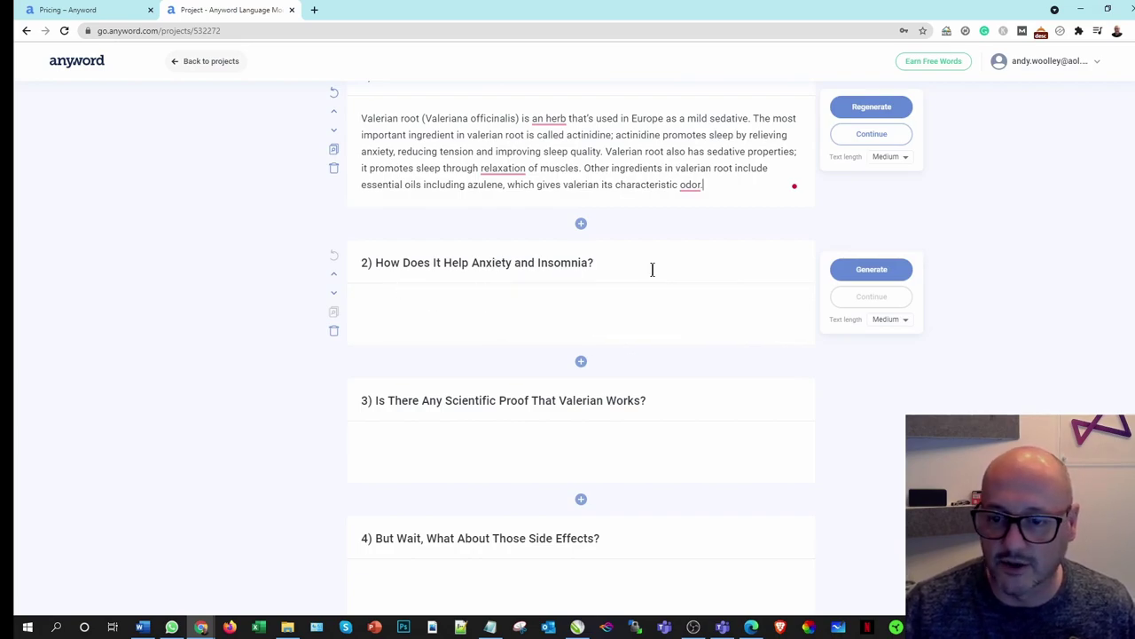
pyautogui.click(900, 321)
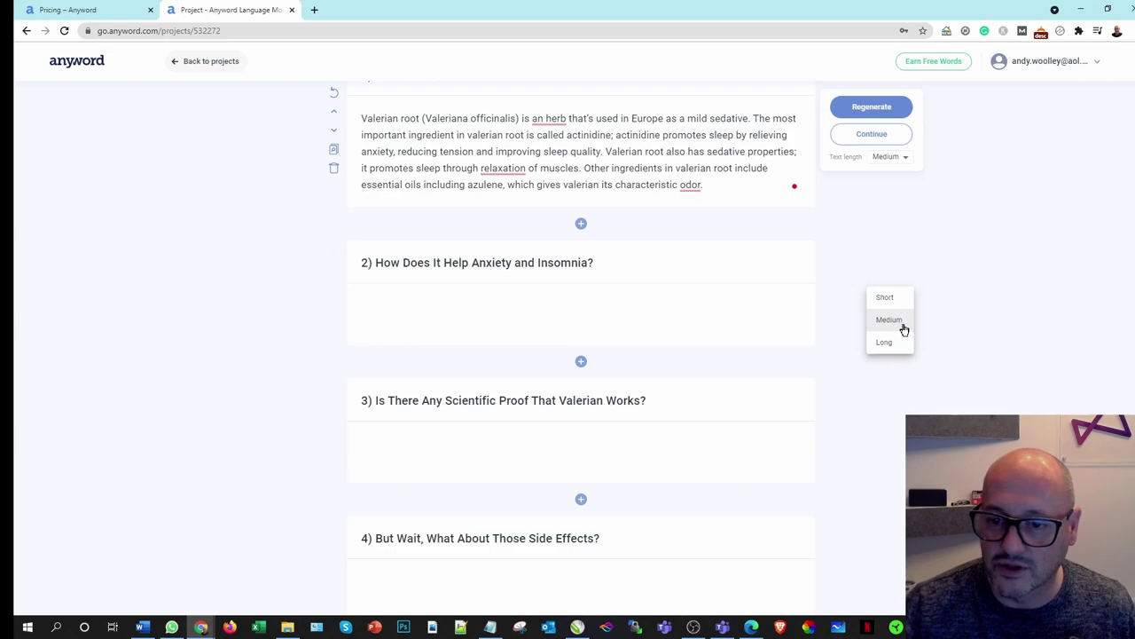
pyautogui.click(893, 344)
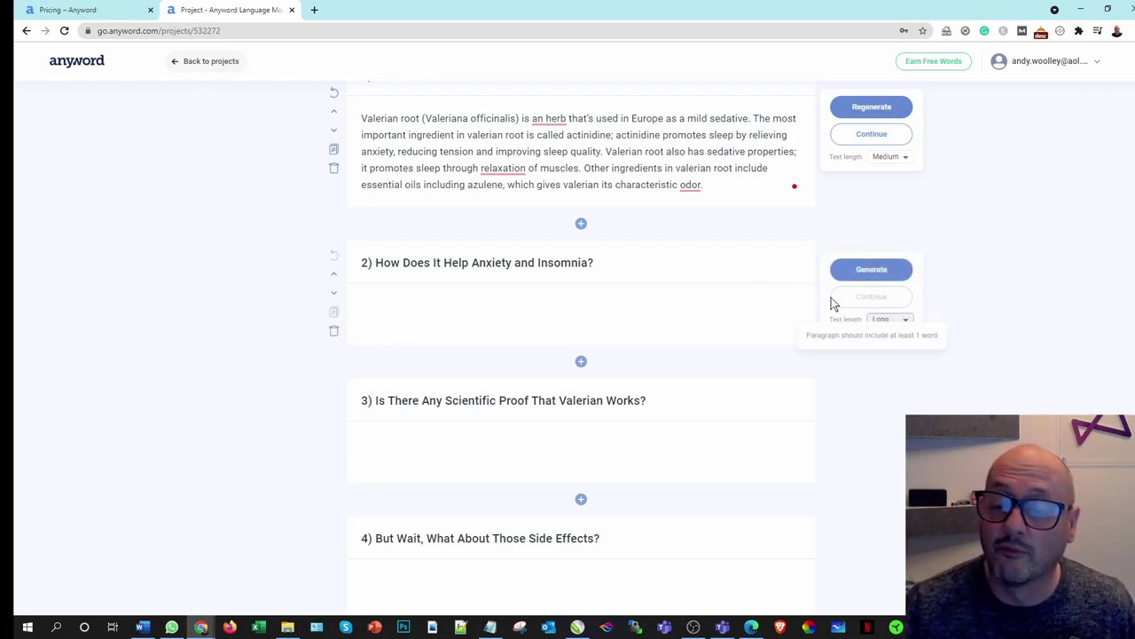
pyautogui.click(863, 270)
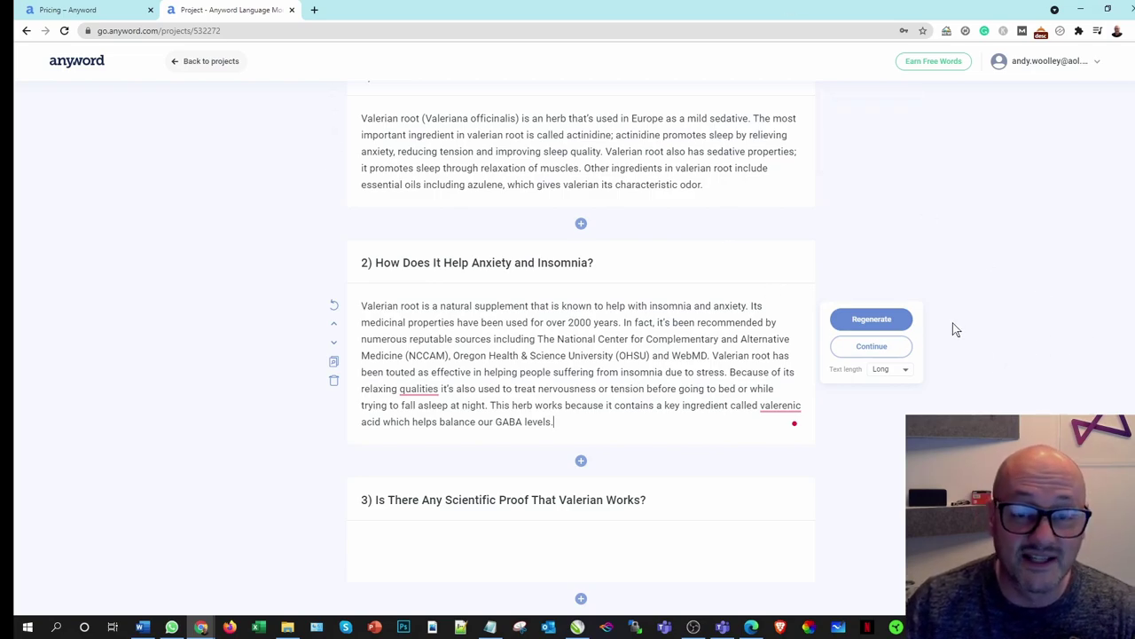
# Copy the whole generated paragraph of the section "How Does It Help Anxiety and Insomnia?".
pyautogui.scroll(-2, 886, 399)
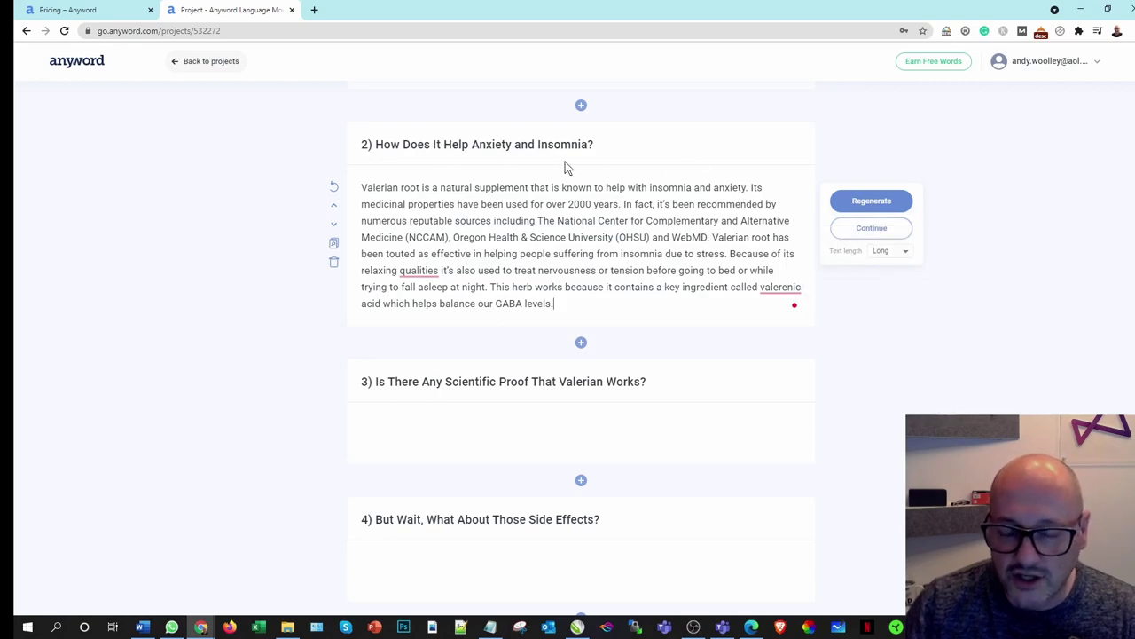
pyautogui.moveTo(570, 304); pyautogui.dragTo(359, 195)
pyautogui.hotkey('ctrl', 'c')
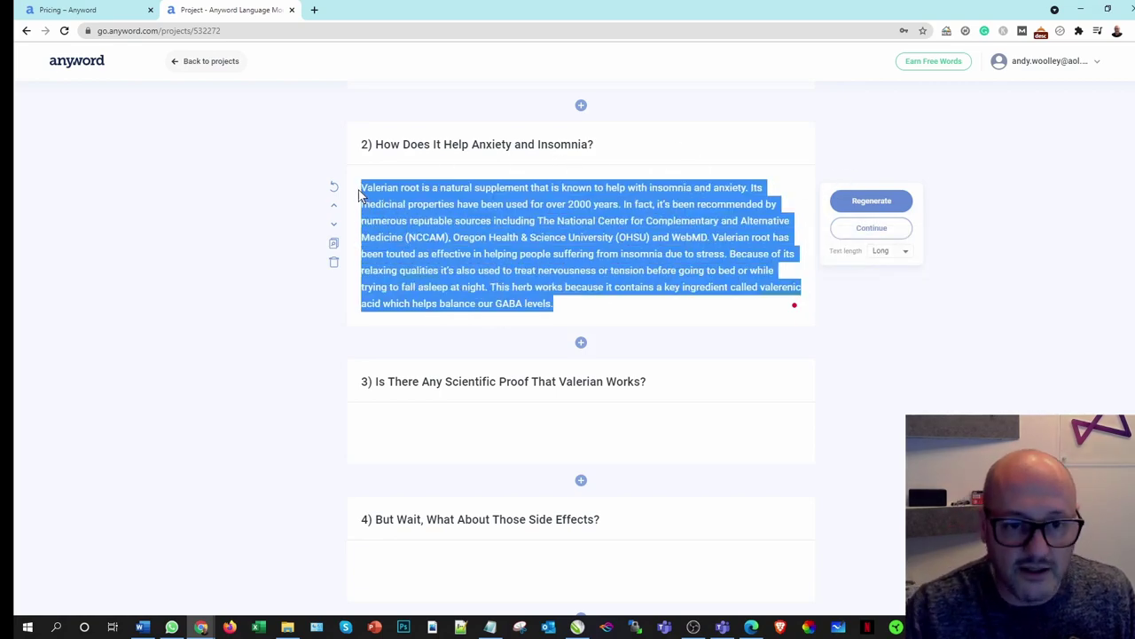
pyautogui.click(607, 300)
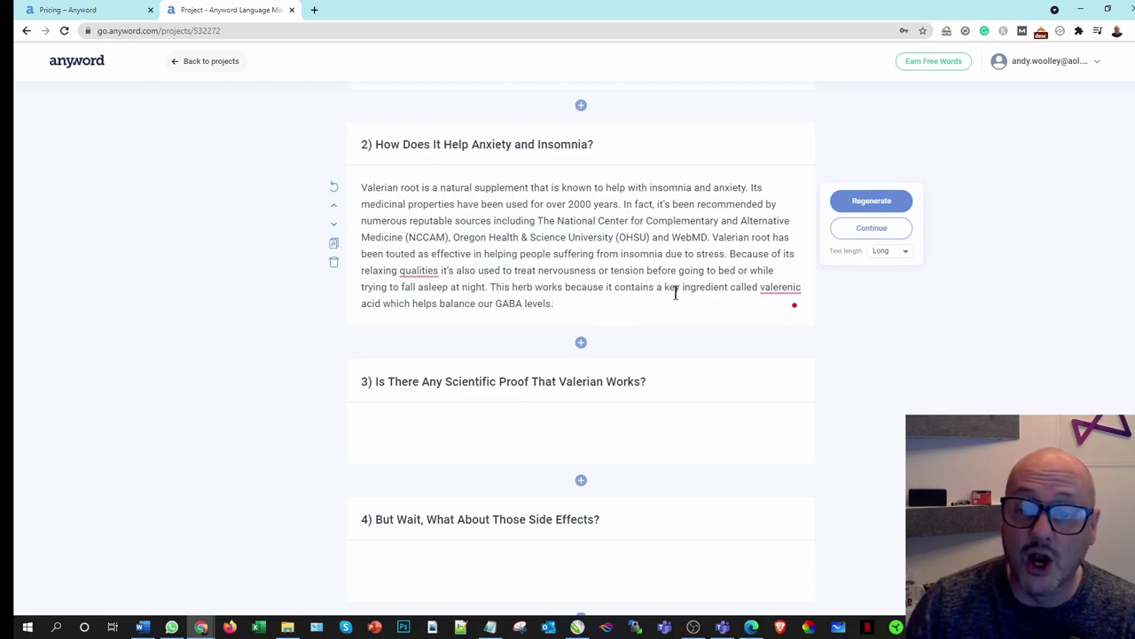
pyautogui.click(622, 307)
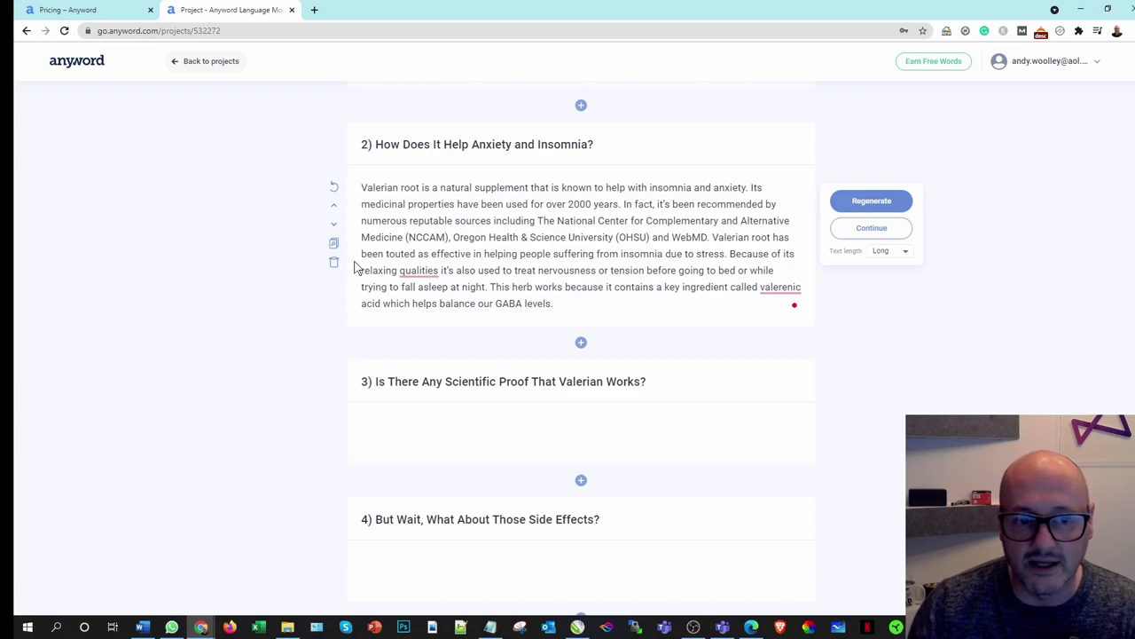
# Insert a blank section after section 2 and regenerate the text of section 2.
pyautogui.click(581, 343)
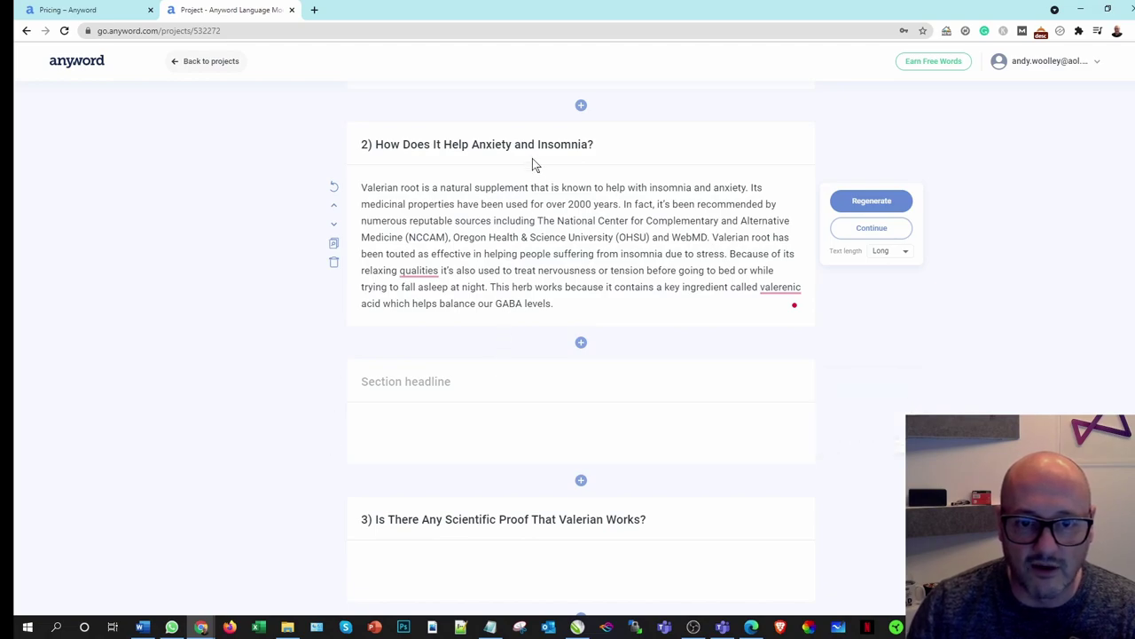
pyautogui.moveTo(834, 406)
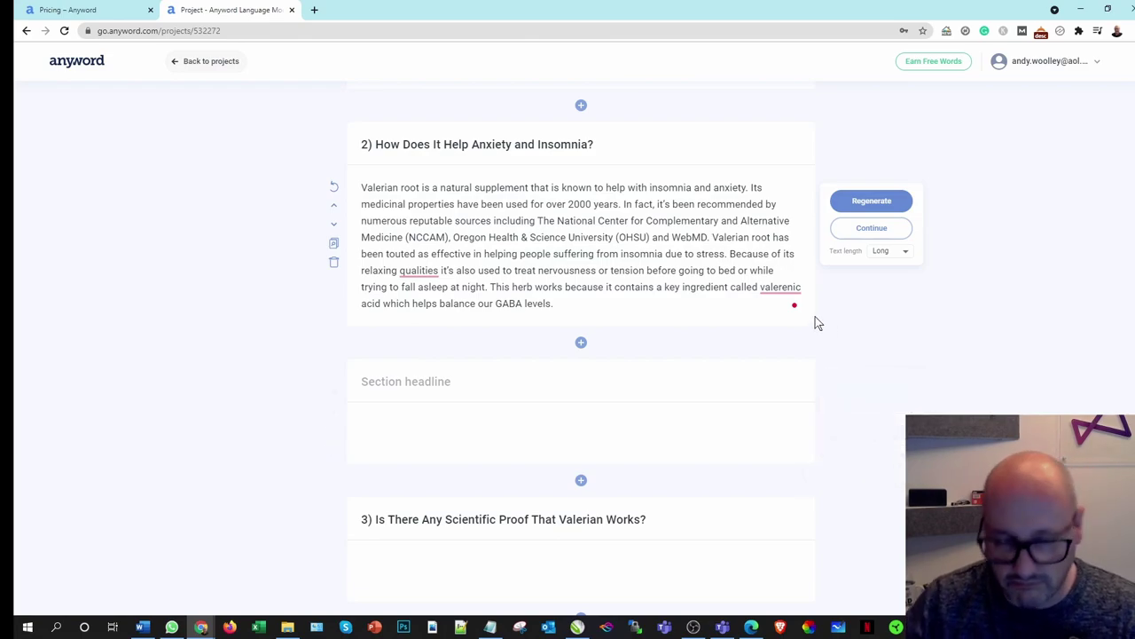
pyautogui.click(870, 202)
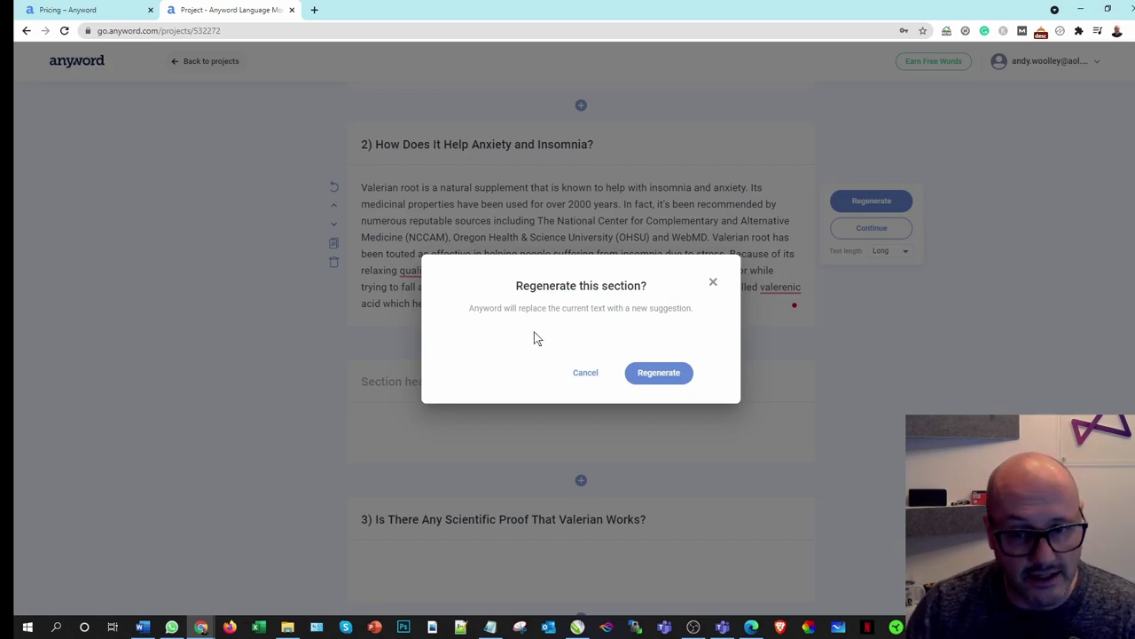
pyautogui.click(660, 374)
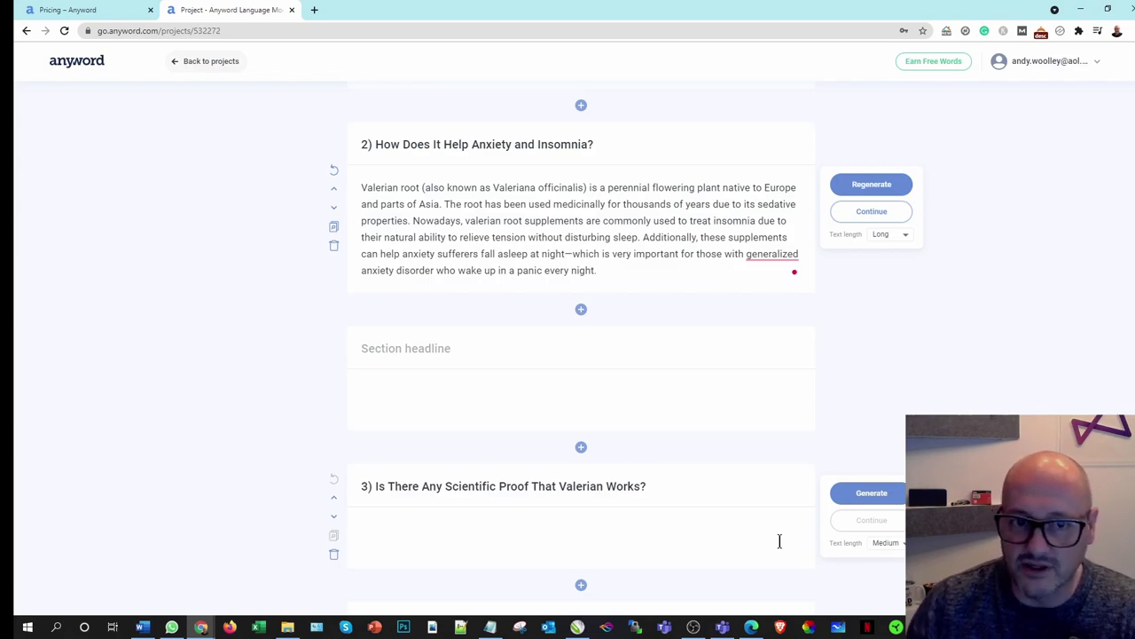
# Replace the regenerated text of section 2 with the previously copied paragraph.
pyautogui.scroll(1, 679, 355)
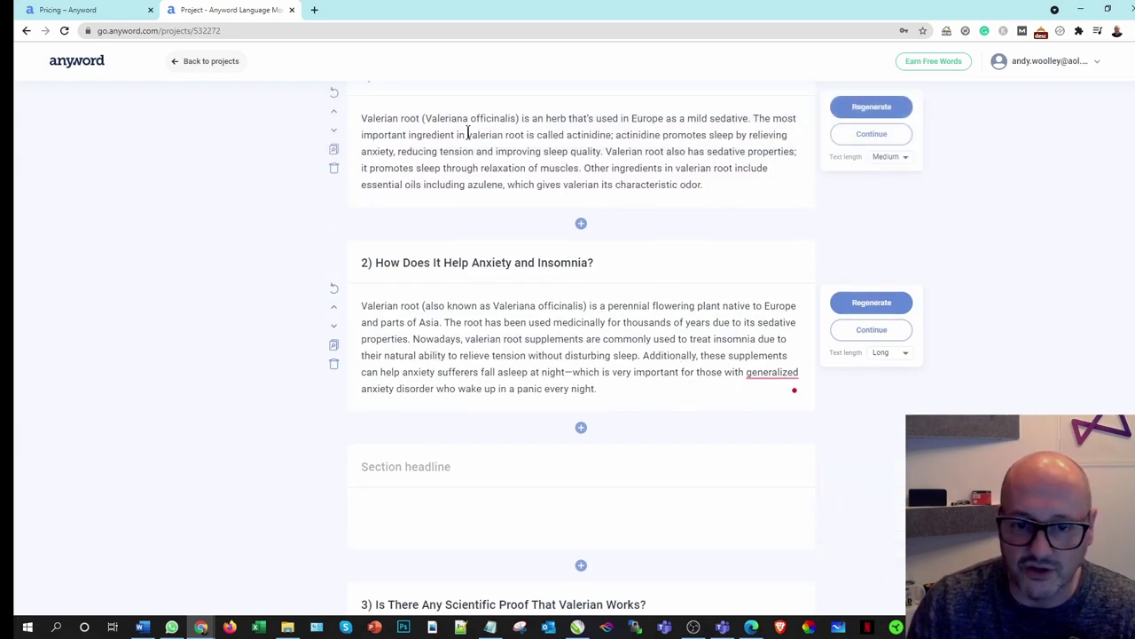
pyautogui.moveTo(598, 388); pyautogui.dragTo(312, 306)
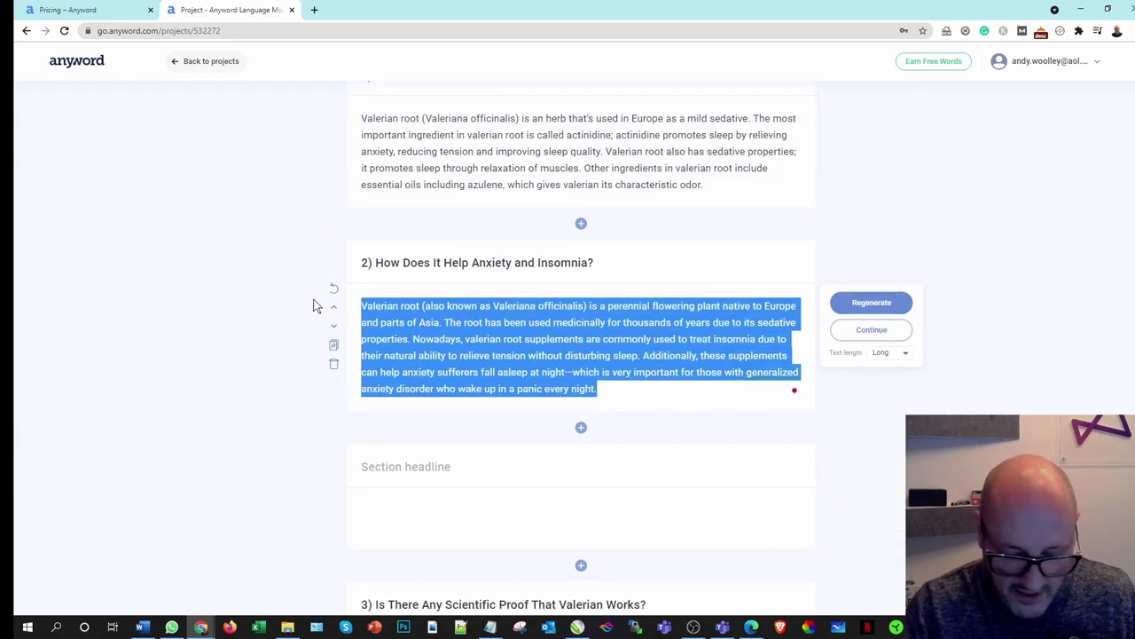
pyautogui.press('BackSpace')
pyautogui.hotkey('ctrl', 'v')
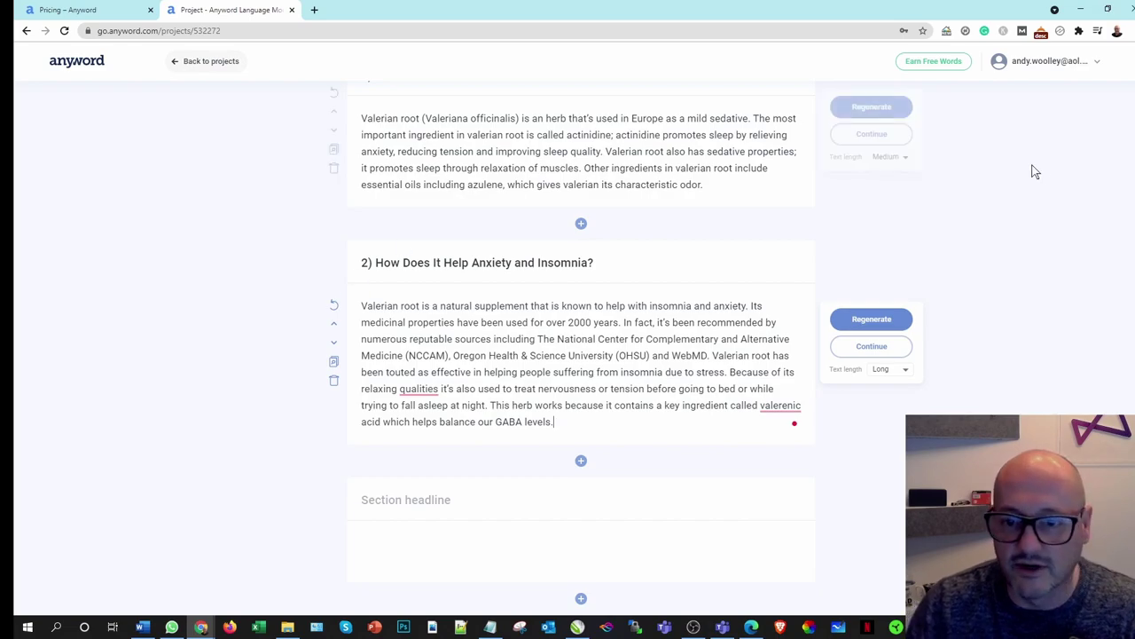
# Delete the blank section between sections 2 and 3.
pyautogui.scroll(-2, 861, 438)
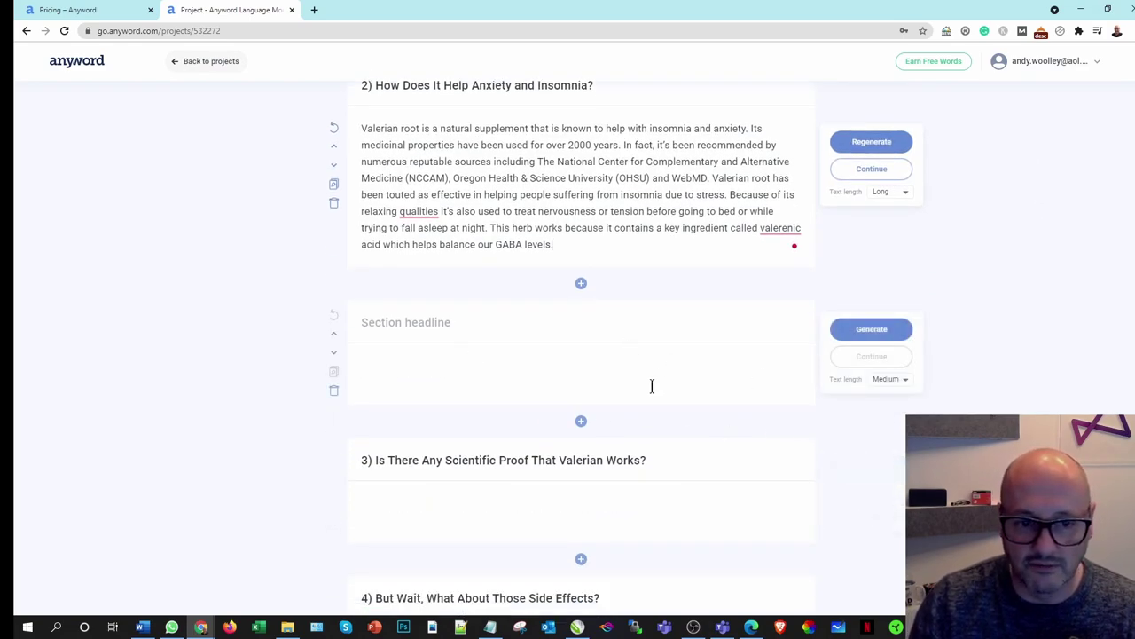
pyautogui.click(331, 393)
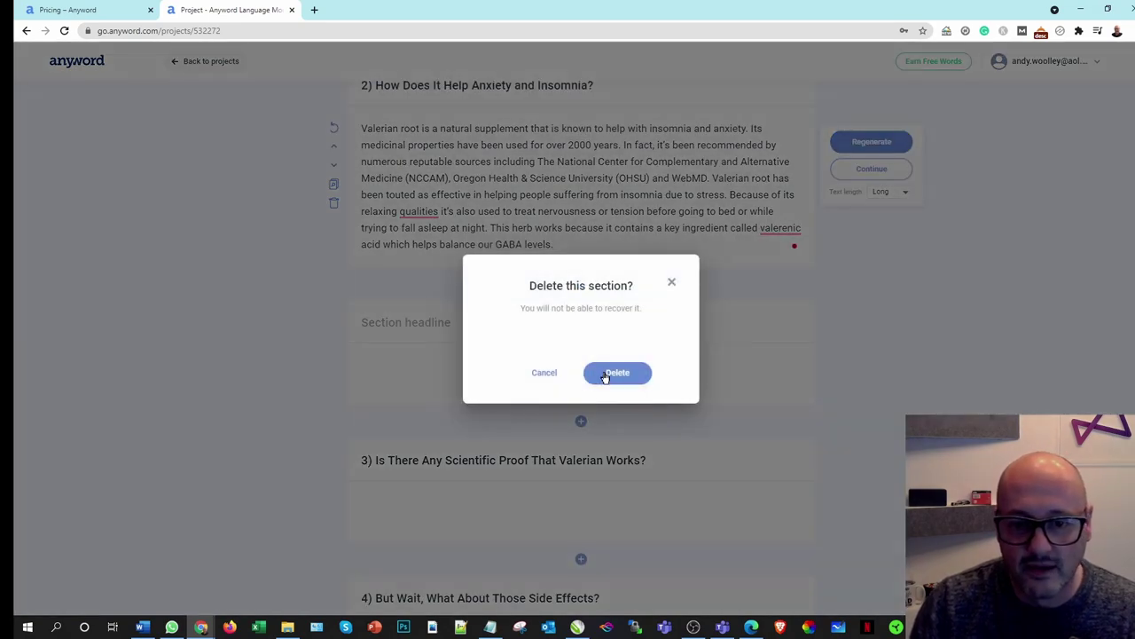
pyautogui.click(607, 374)
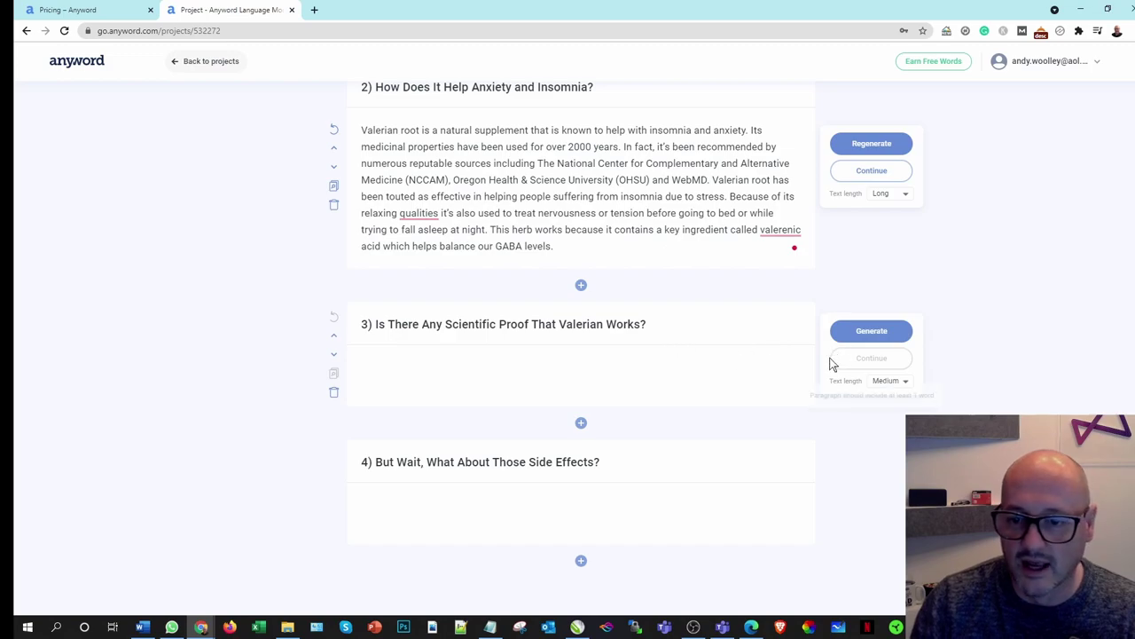
# Generate the text of section 3, "Is There Any Scientific Proof That Valerian Works?", with the text length set to Long.
pyautogui.click(889, 380)
pyautogui.click(887, 404)
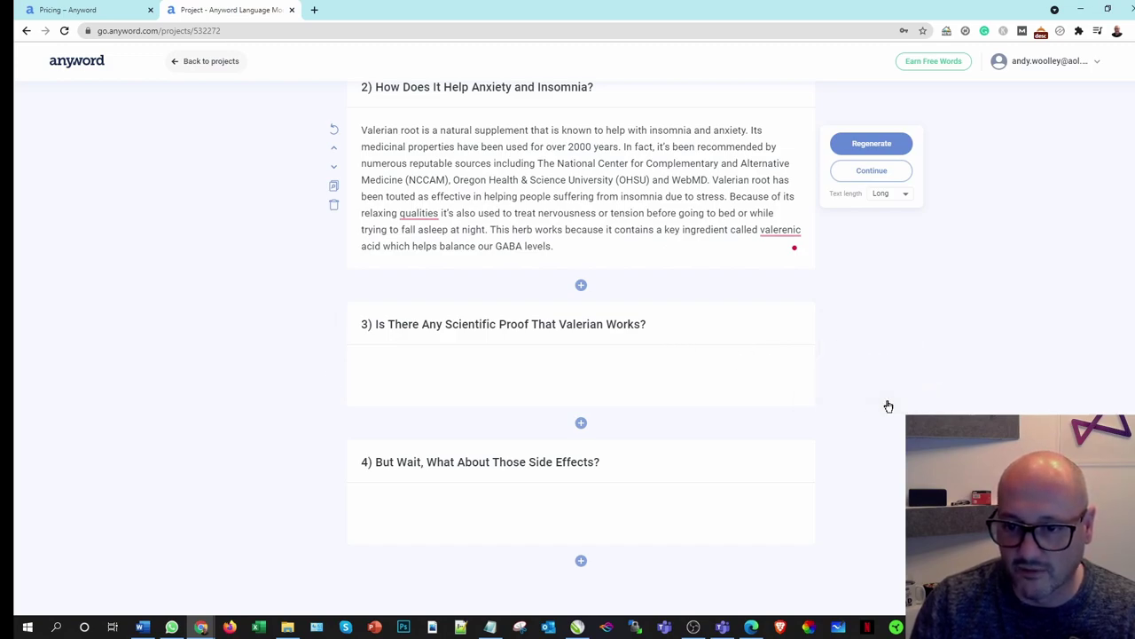
pyautogui.click(873, 335)
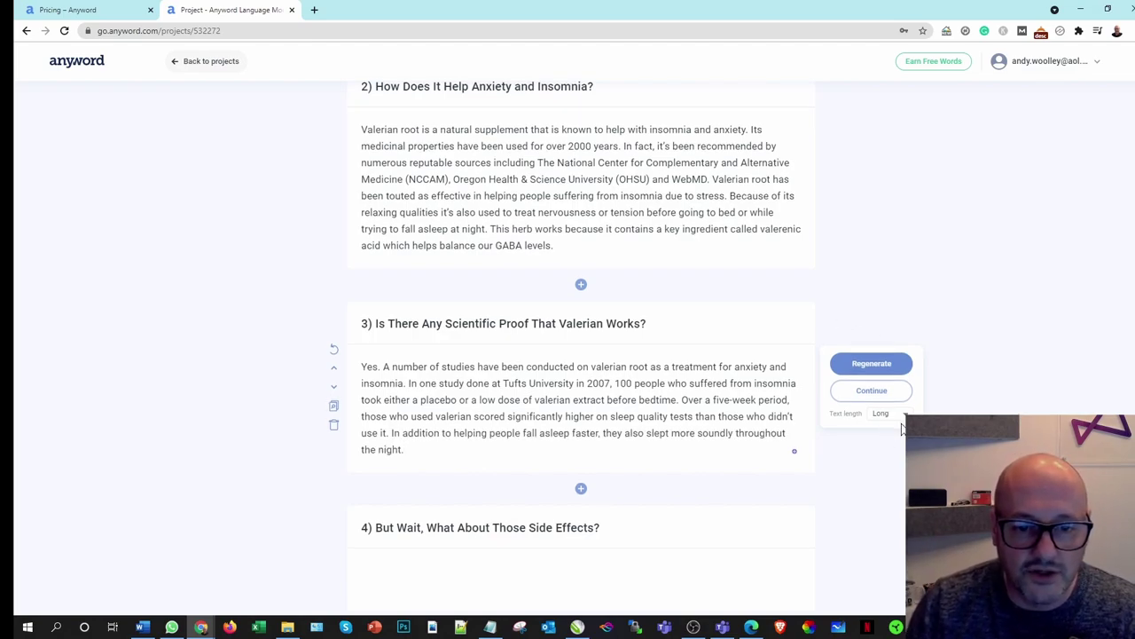
# Generate the text of section 4, "But Wait, What About Those Side Effects?", with the text length set to Long.
pyautogui.scroll(-1, 876, 457)
pyautogui.moveTo(876, 457)
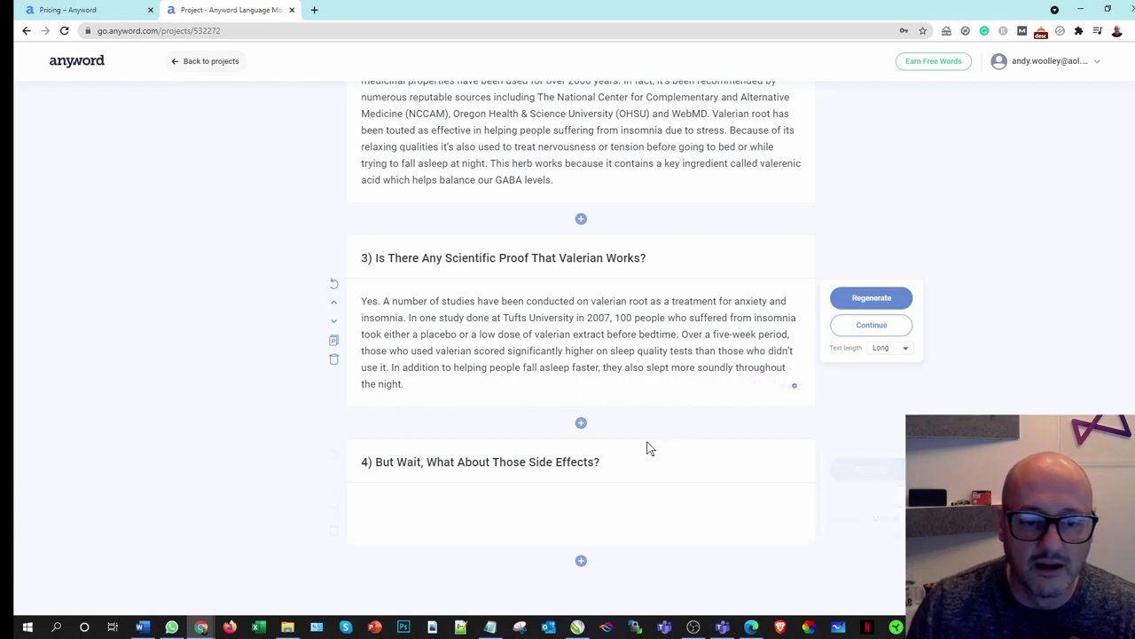
pyautogui.click(882, 521)
pyautogui.click(883, 540)
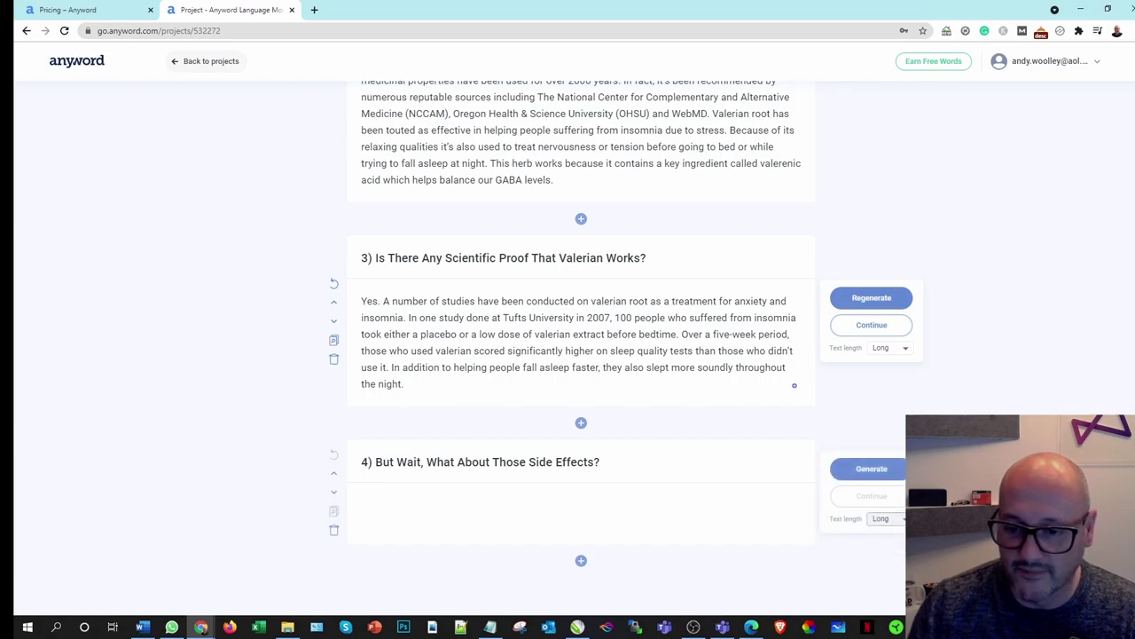
pyautogui.click(865, 470)
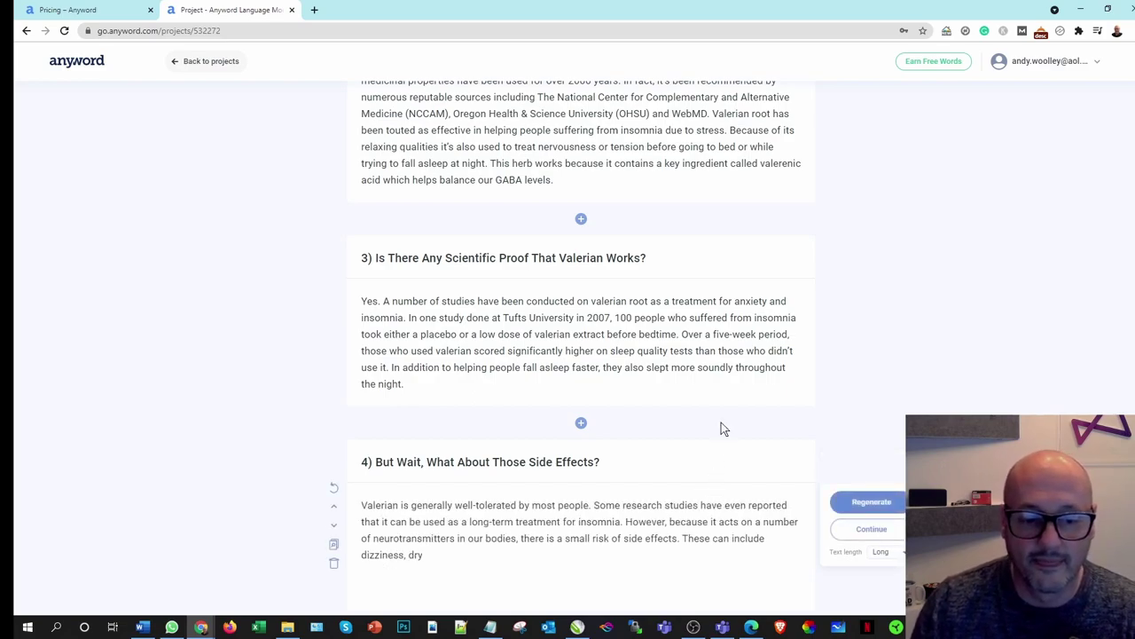
pyautogui.scroll(-1, 834, 436)
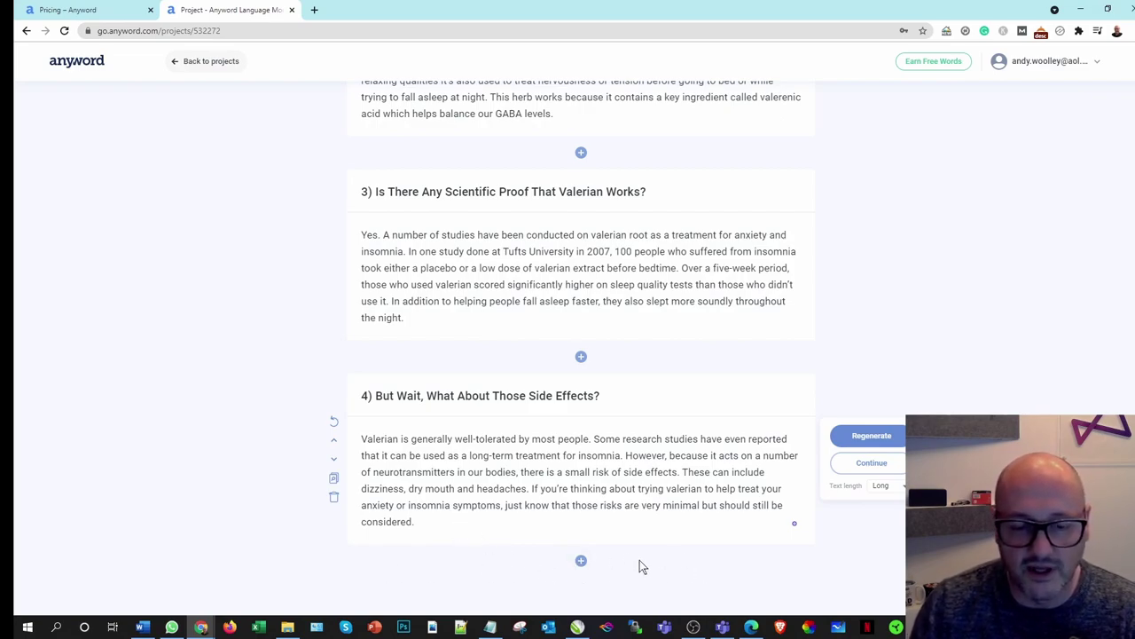
# Run the SEO Minion on-page SEO analysis on the project page and close the extension.
pyautogui.moveTo(879, 303)
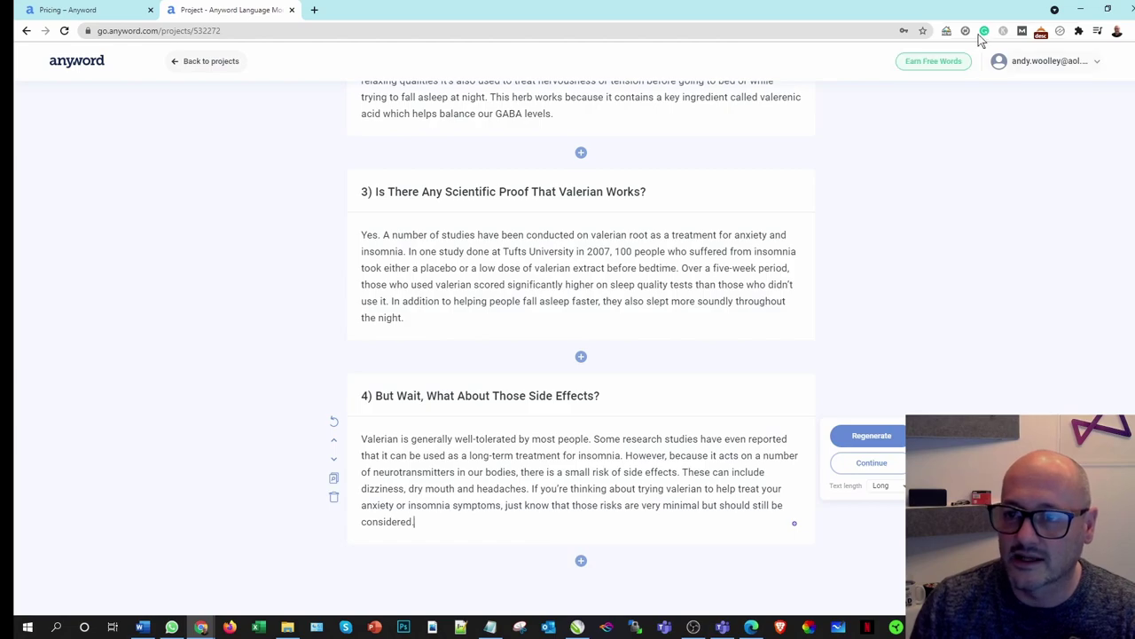
pyautogui.click(1041, 33)
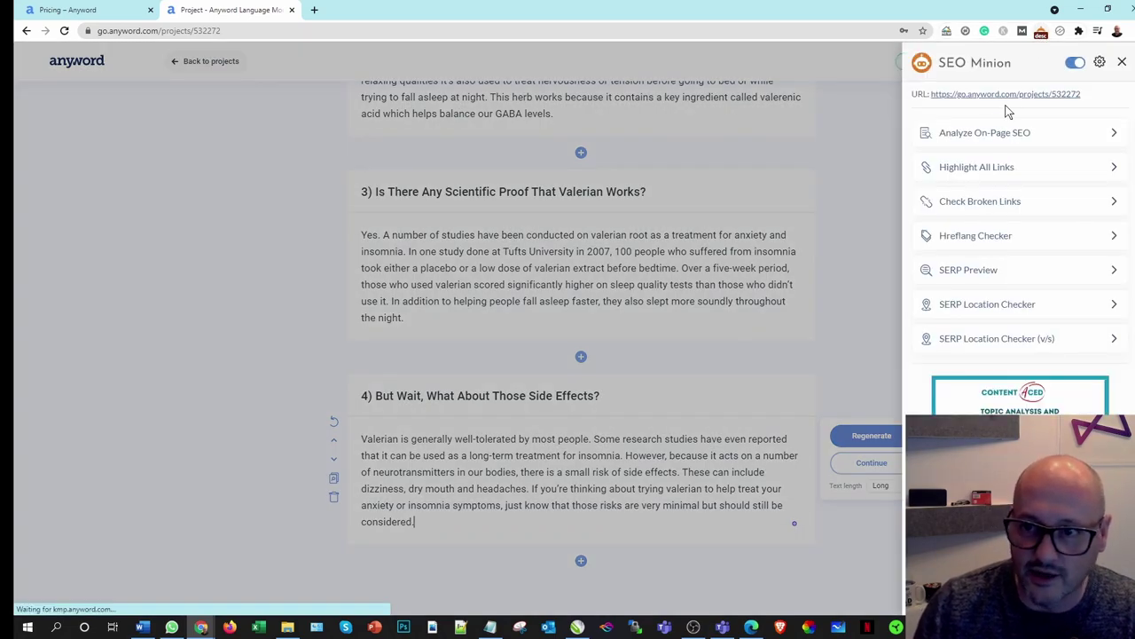
pyautogui.click(971, 134)
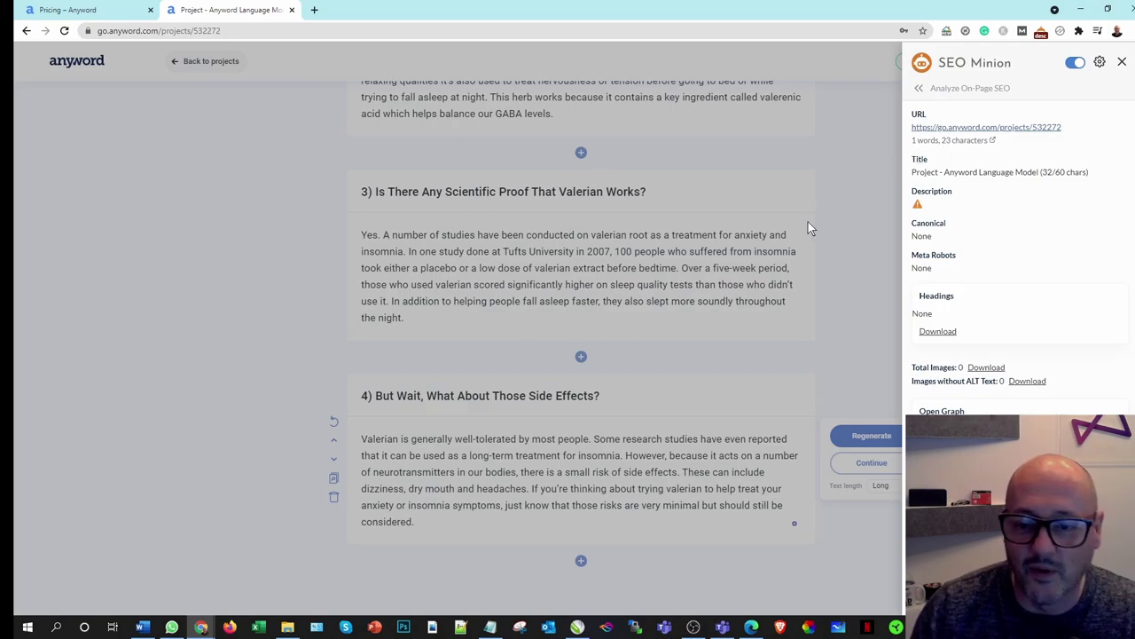
pyautogui.click(1122, 61)
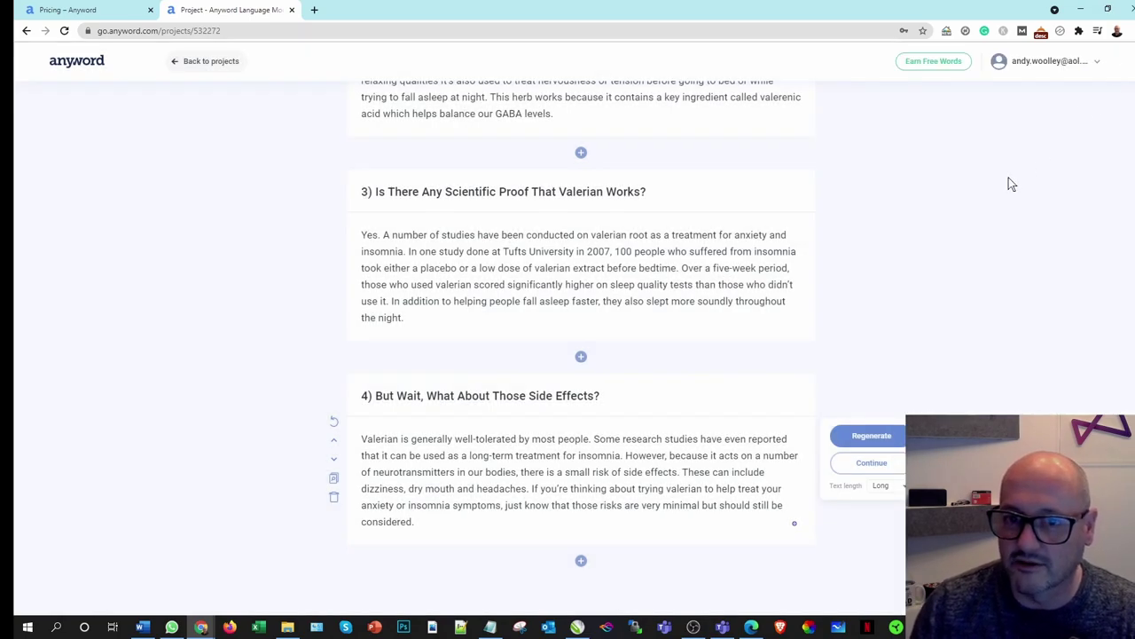
# Add a section after section 4 with the headline "In conclusion" and generate its text at Medium length.
pyautogui.click(582, 563)
pyautogui.scroll(-2, 444, 520)
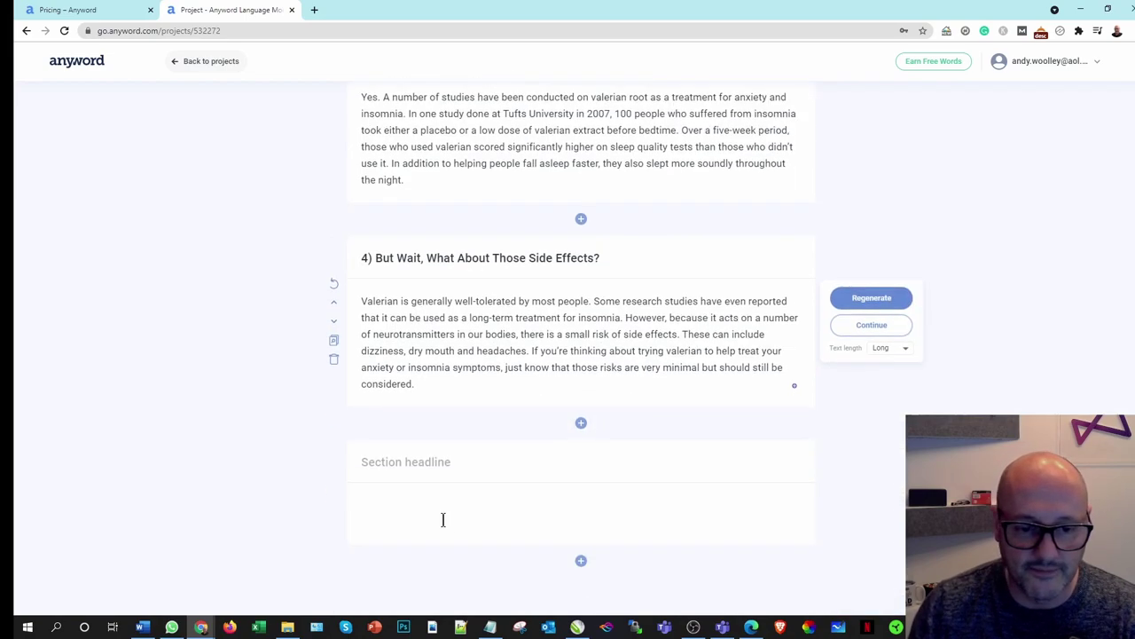
pyautogui.write('In c')
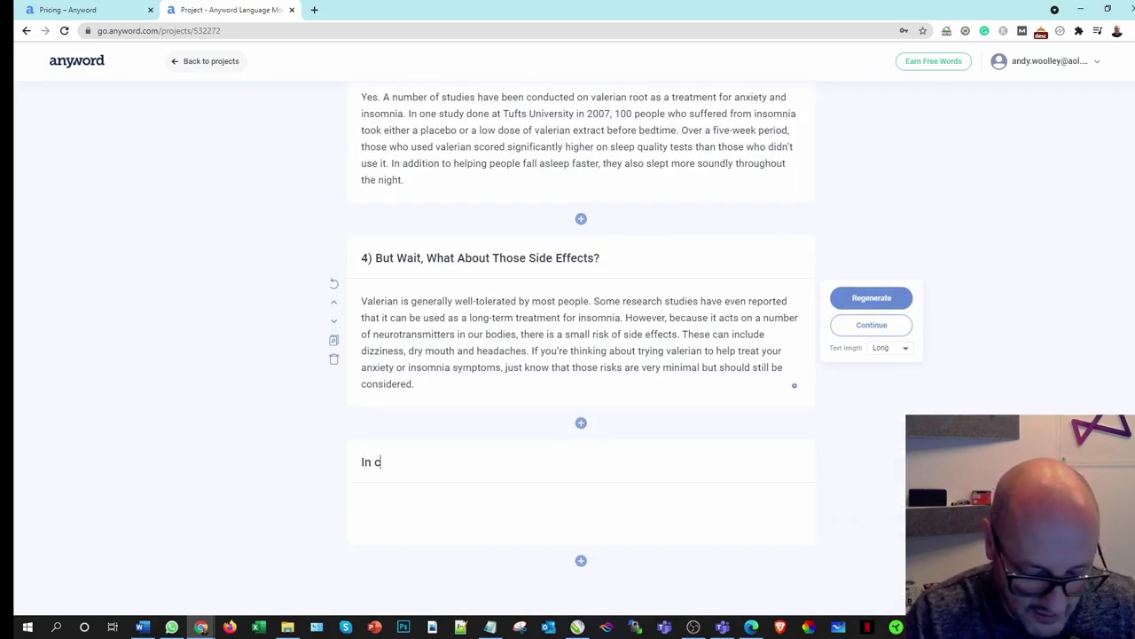
pyautogui.write('oncls')
pyautogui.press('BackSpace')
pyautogui.press('BackSpace')
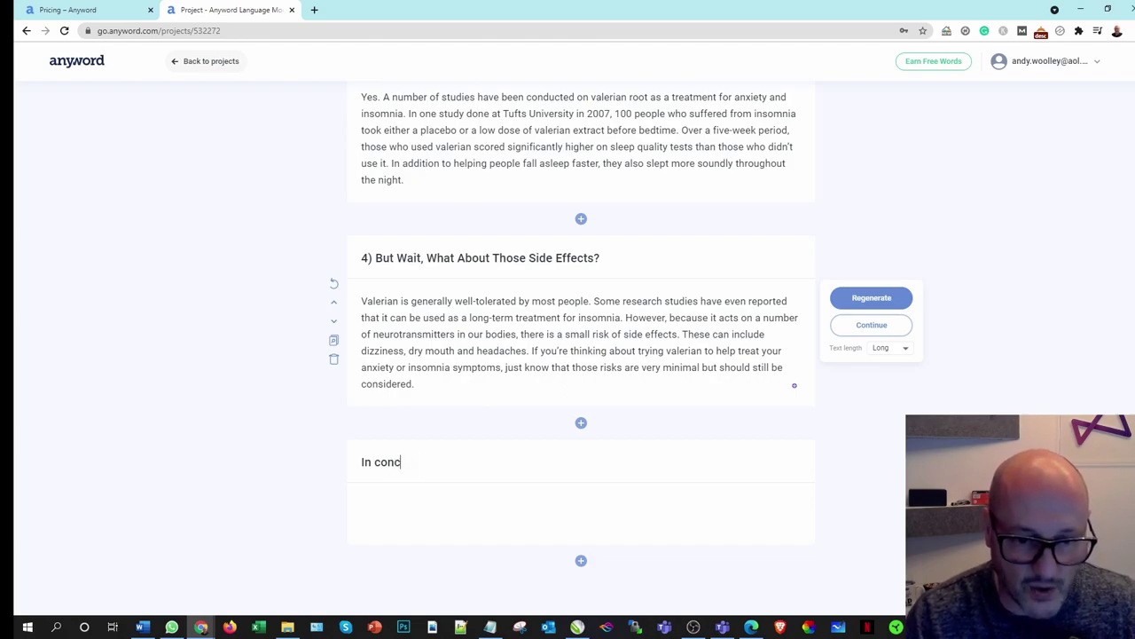
pyautogui.write('lusion')
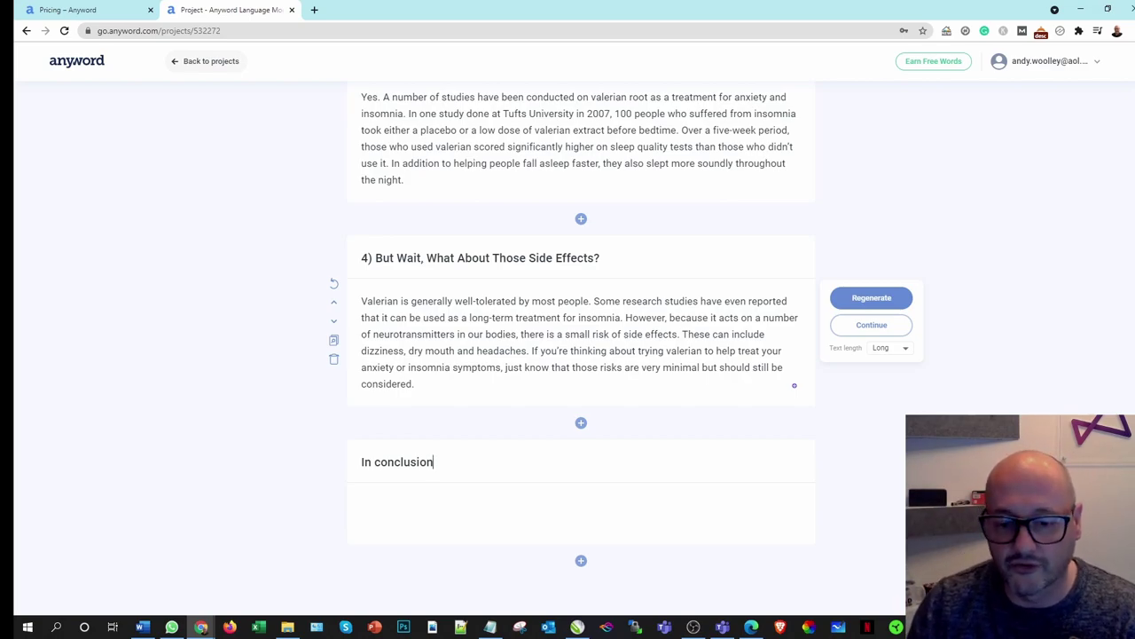
pyautogui.moveTo(833, 512)
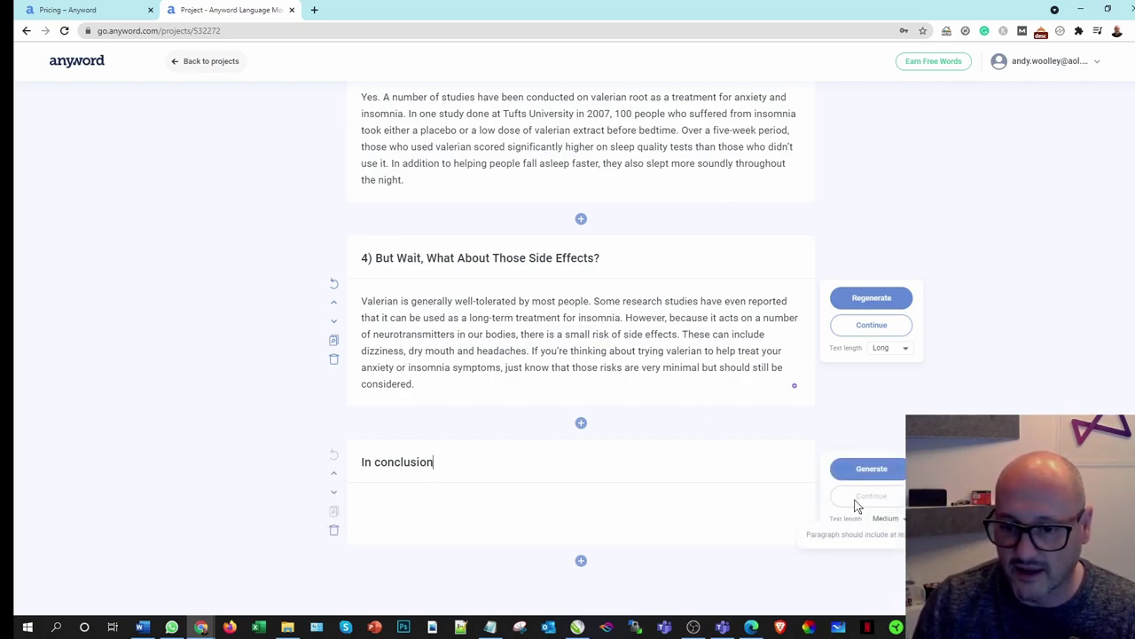
pyautogui.click(875, 474)
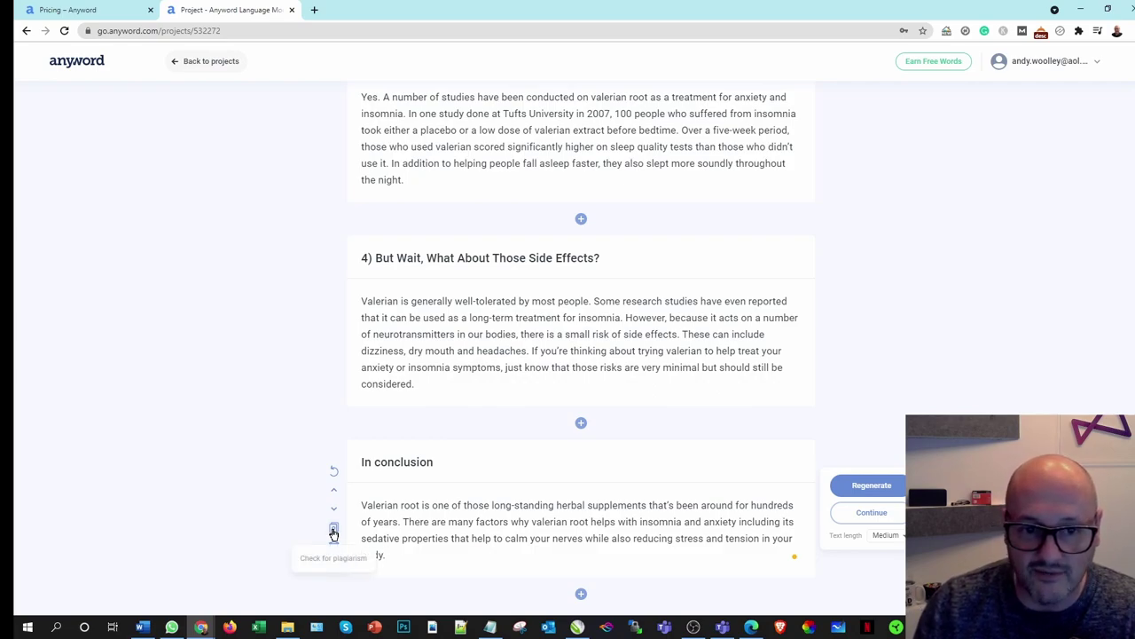
# Check the text of section 3 for plagiarism and close the report.
pyautogui.scroll(3, 435, 363)
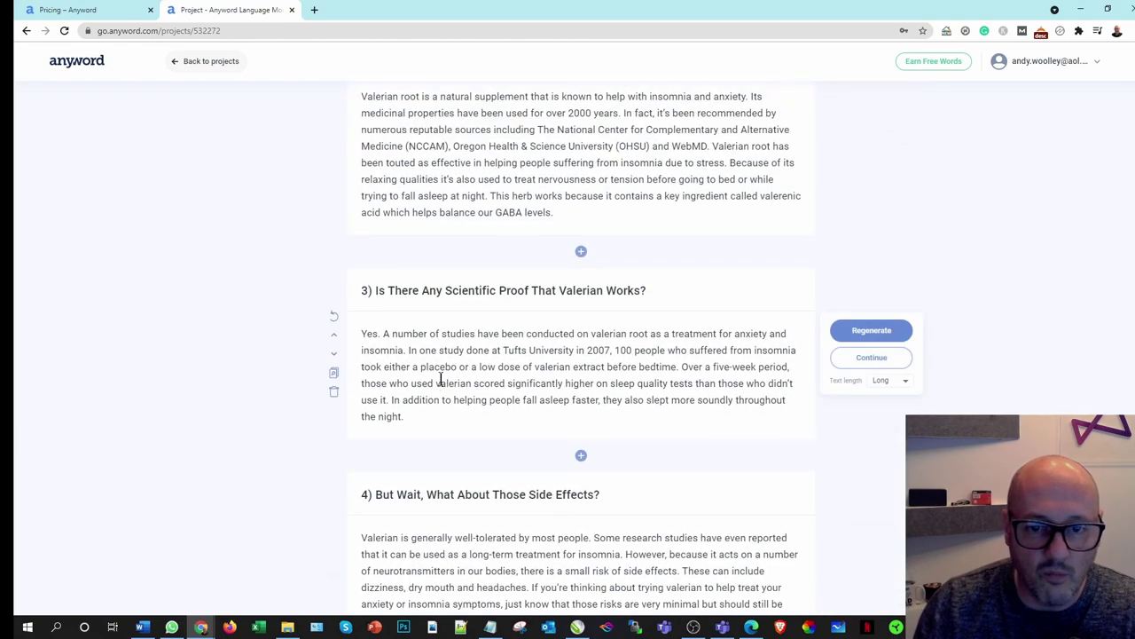
pyautogui.click(334, 373)
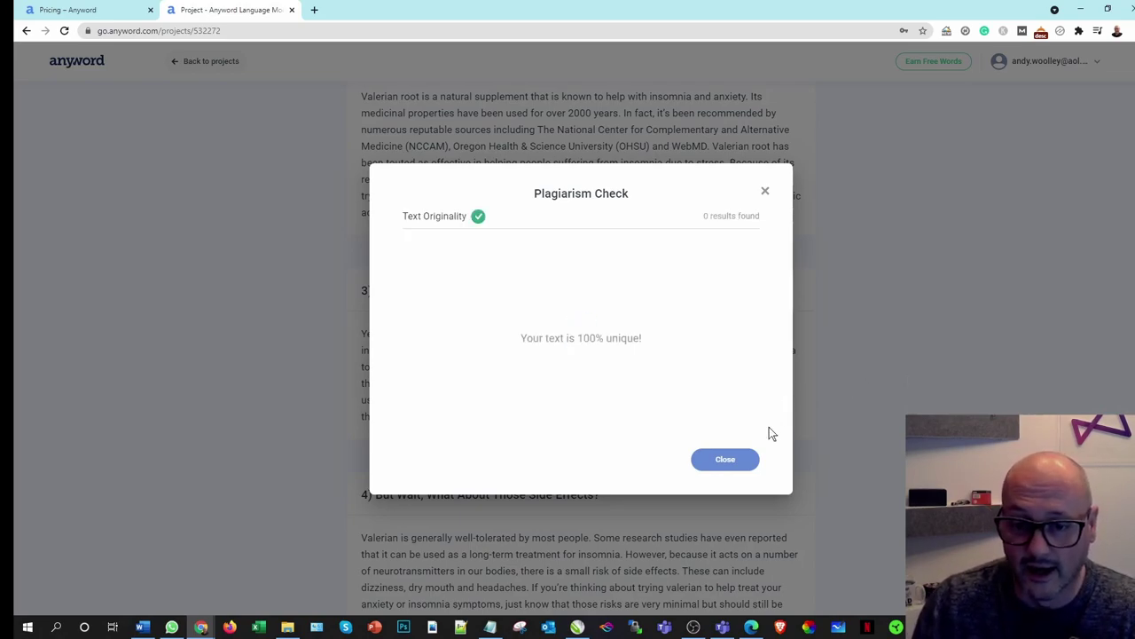
pyautogui.click(726, 459)
# Search Google in a new browser tab for the whole paragraph of section 3, then close that tab.
pyautogui.moveTo(452, 414); pyautogui.dragTo(352, 344)
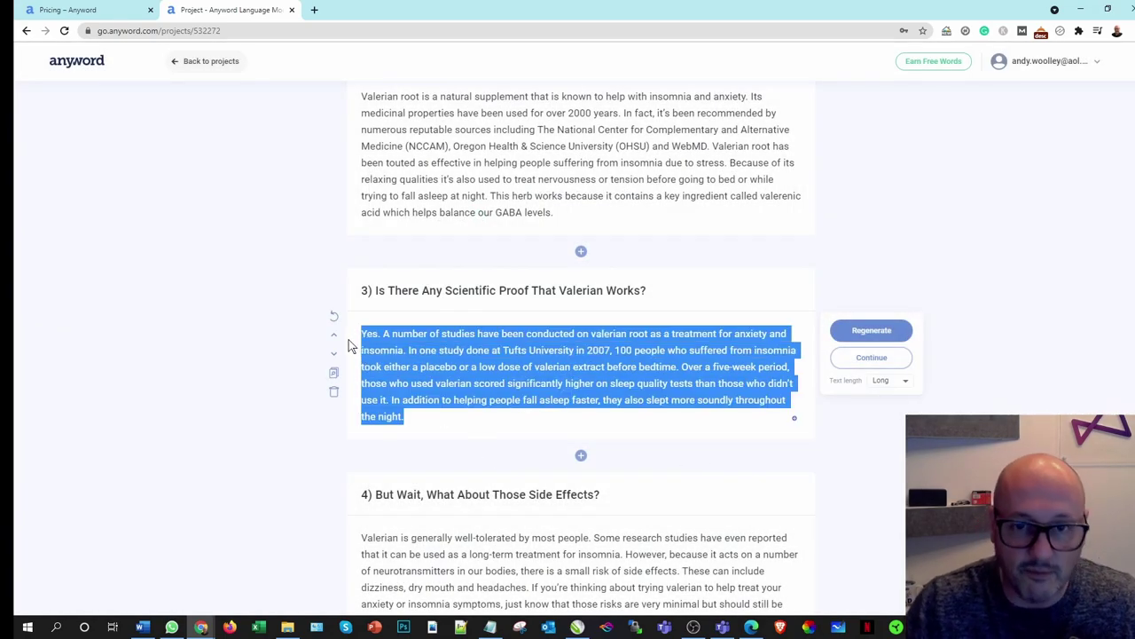
pyautogui.click(314, 10)
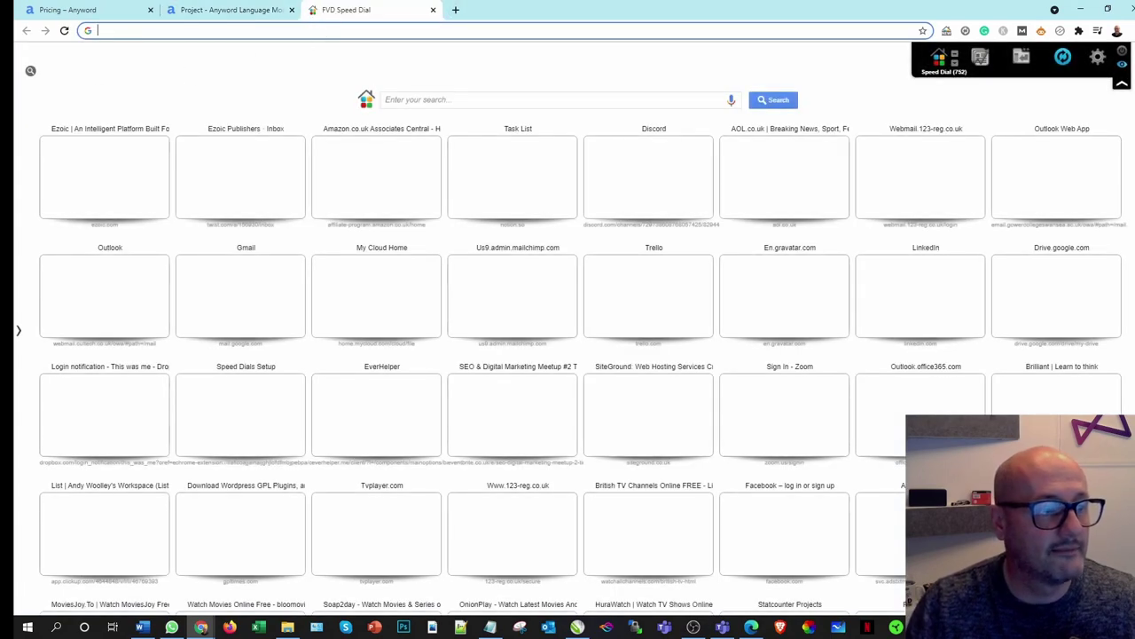
pyautogui.click(129, 55)
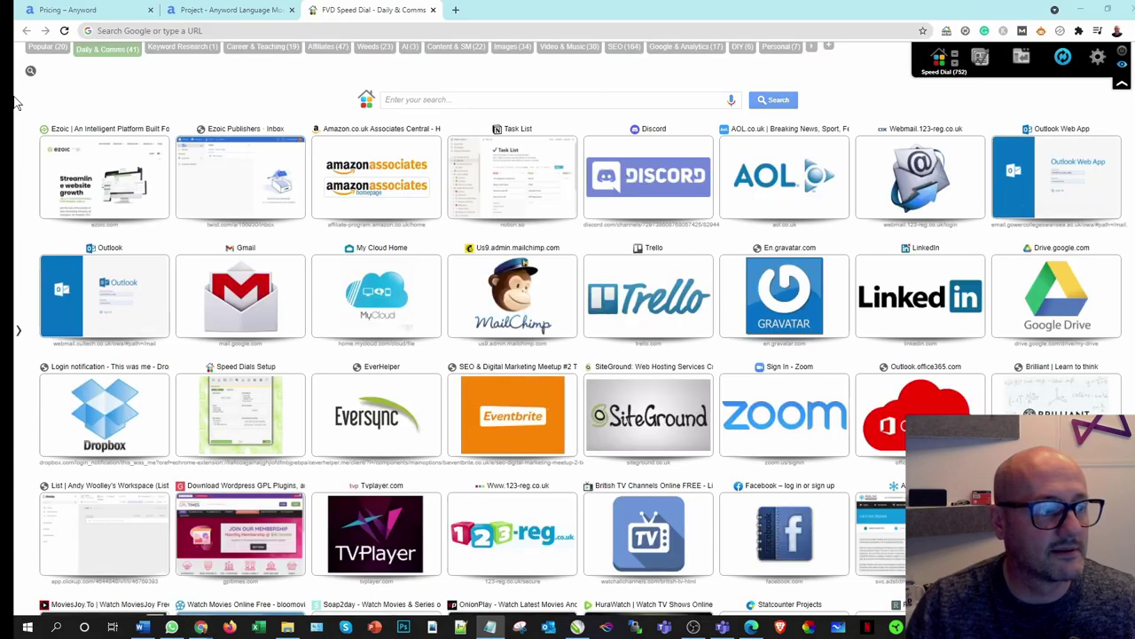
pyautogui.click(131, 30)
pyautogui.hotkey('ctrl', 'v')
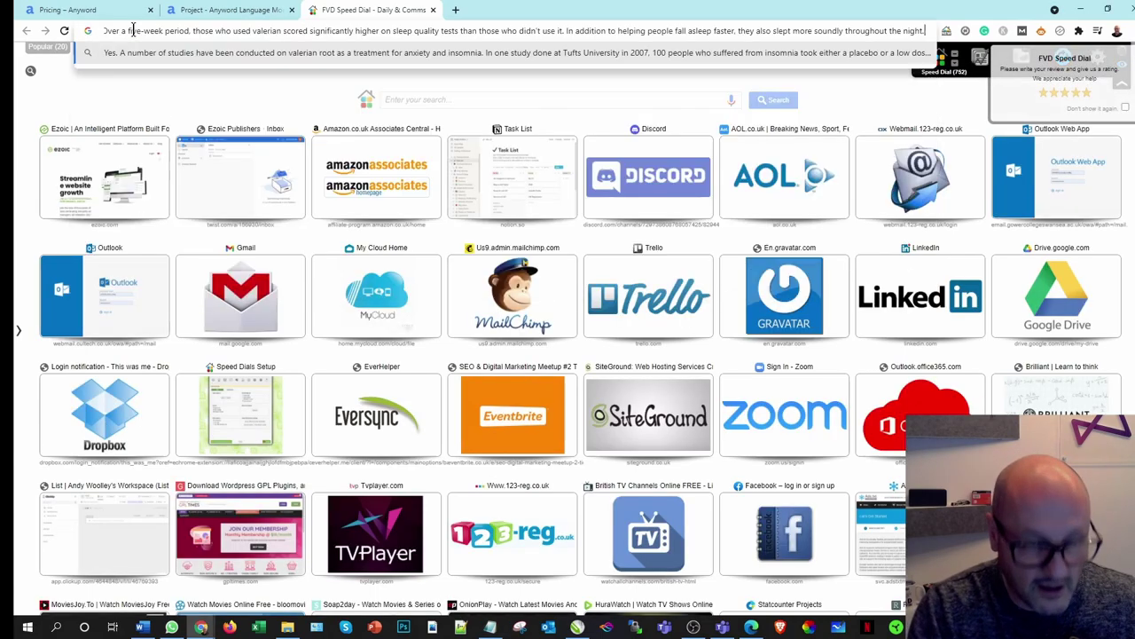
pyautogui.press('Return')
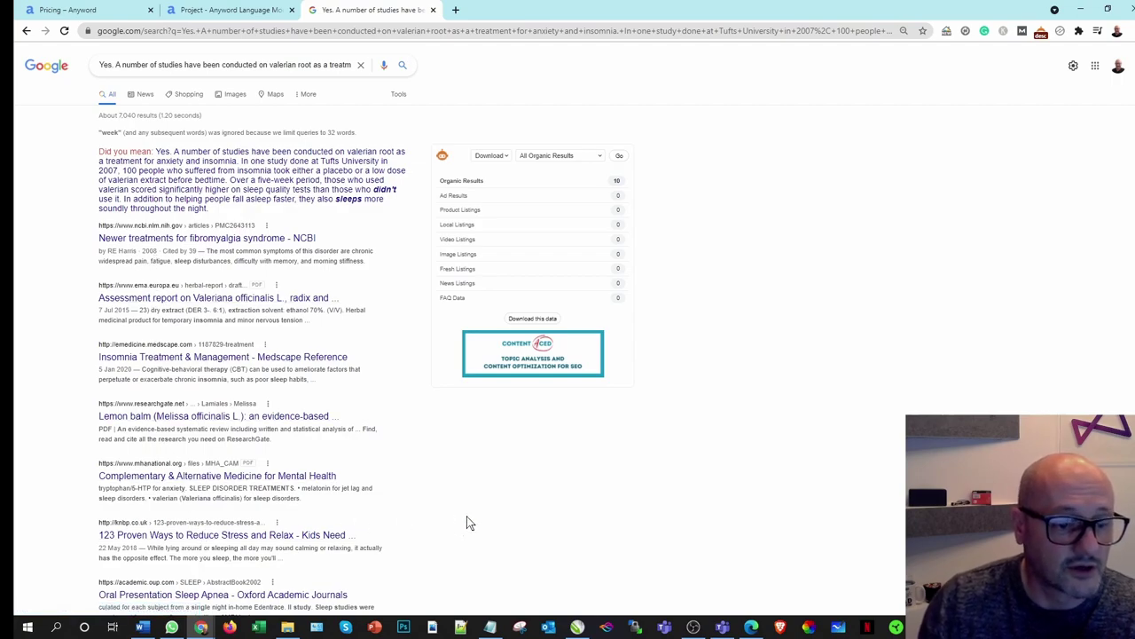
pyautogui.click(431, 10)
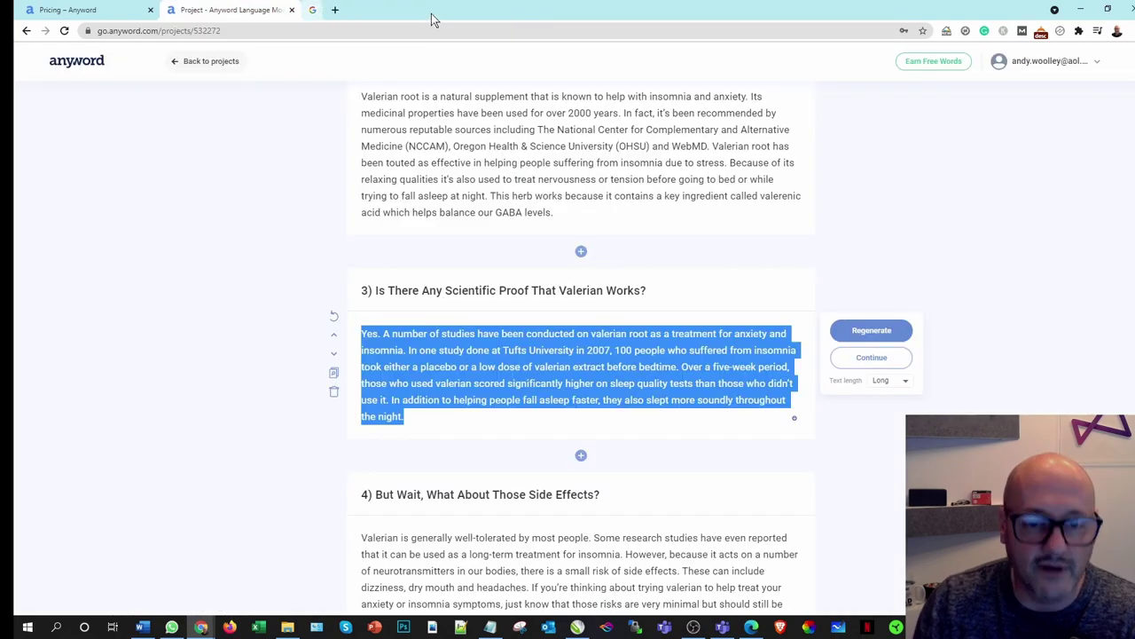
# Copy the blog post title "Valerian Root, Insomnia and Anxiety – How It Helps" and search Google for it in a new browser tab.
pyautogui.scroll(6, 887, 333)
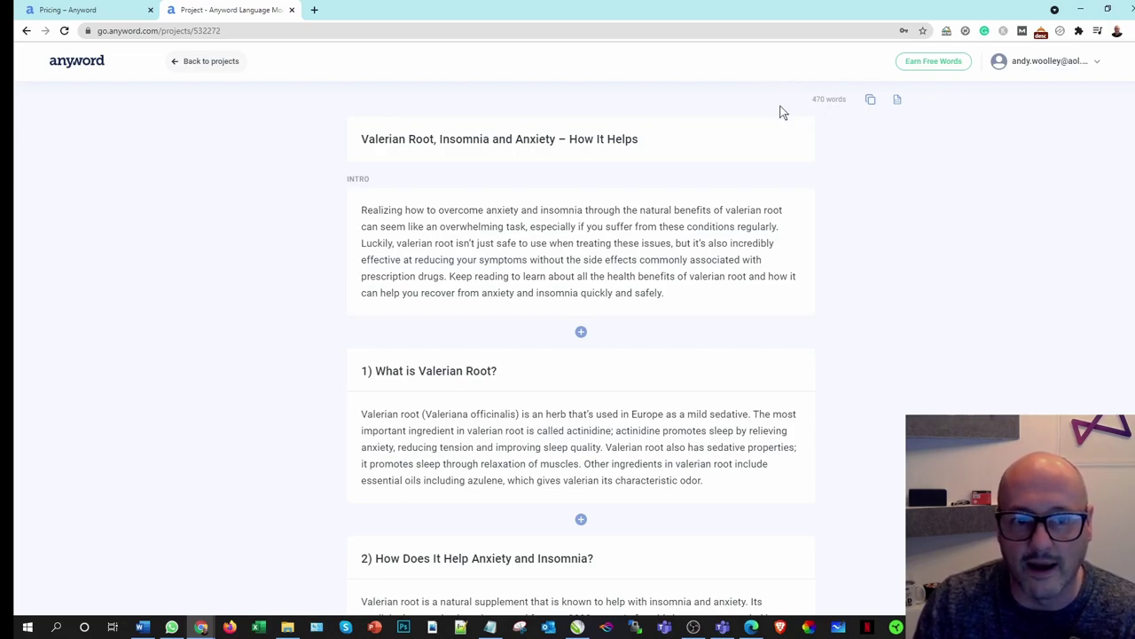
pyautogui.moveTo(676, 139); pyautogui.dragTo(353, 139)
pyautogui.hotkey('ctrl', 'c')
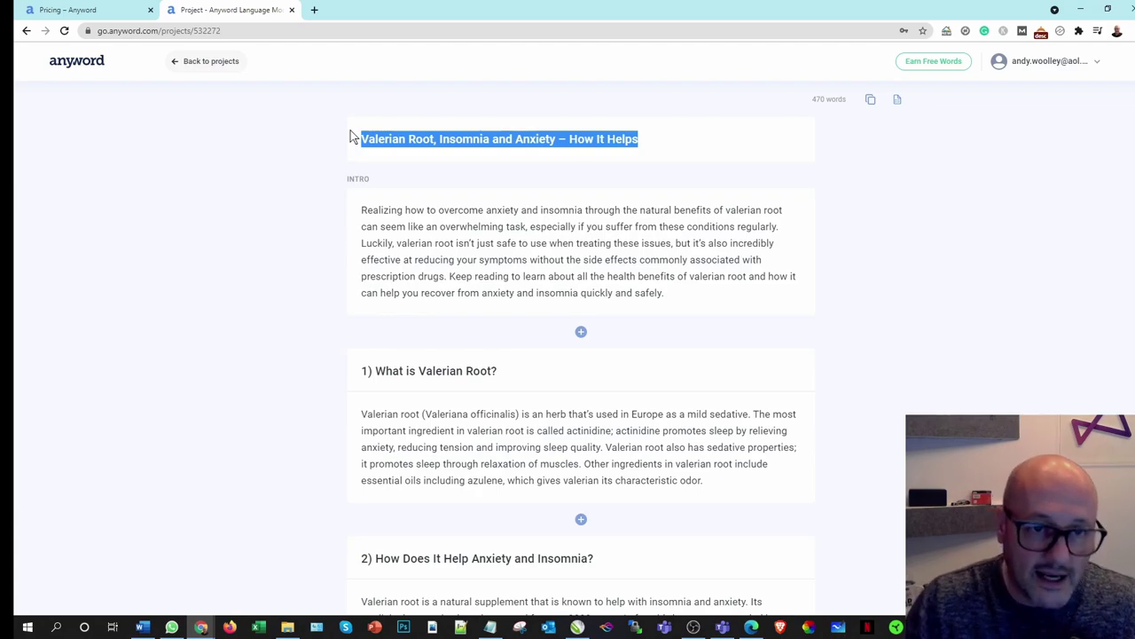
pyautogui.click(314, 10)
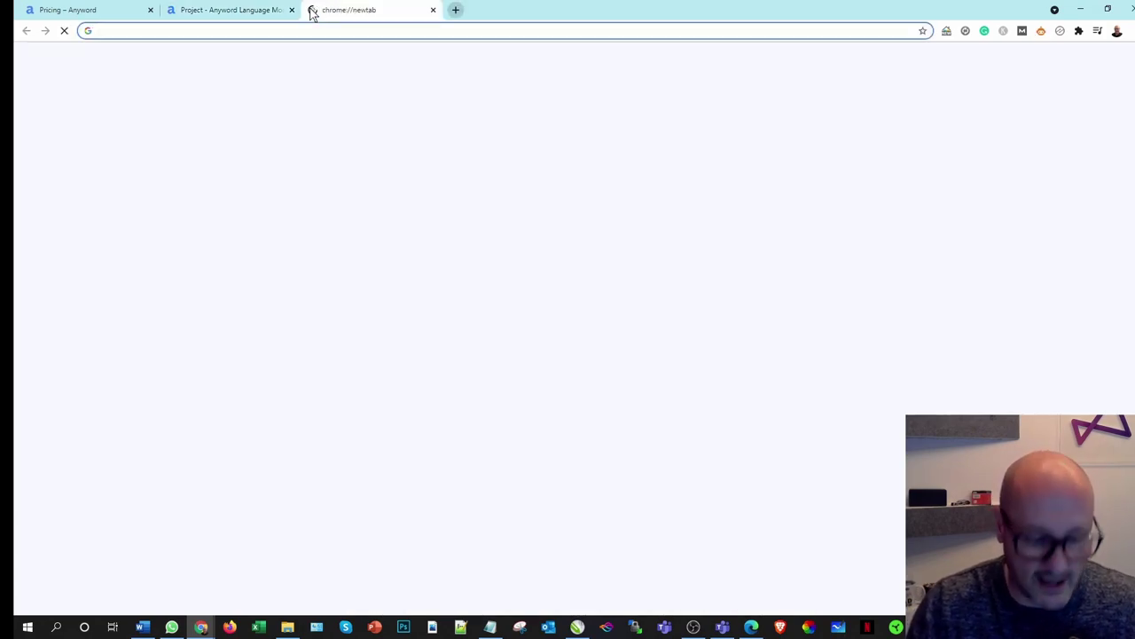
pyautogui.hotkey('ctrl', 'v')
pyautogui.press('Return')
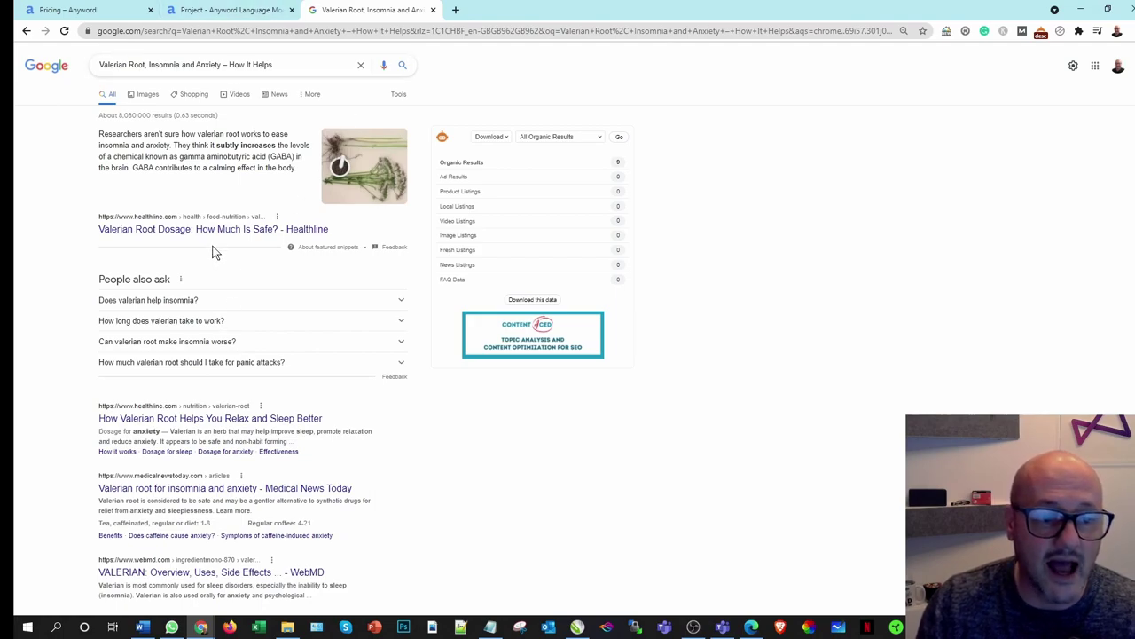
# Copy the Google question "How long does valerian take to work?" and use it as the headline of a new Anyword section after section 3.
pyautogui.moveTo(235, 323); pyautogui.dragTo(86, 325)
pyautogui.hotkey('ctrl', 'c')
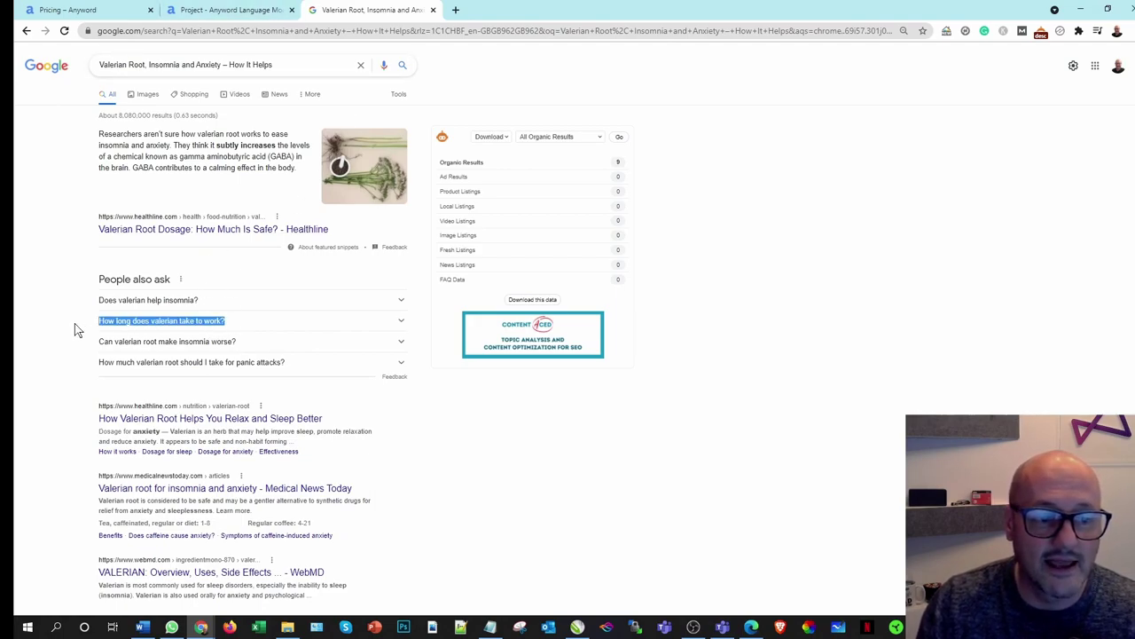
pyautogui.click(227, 11)
pyautogui.scroll(-2, 423, 172)
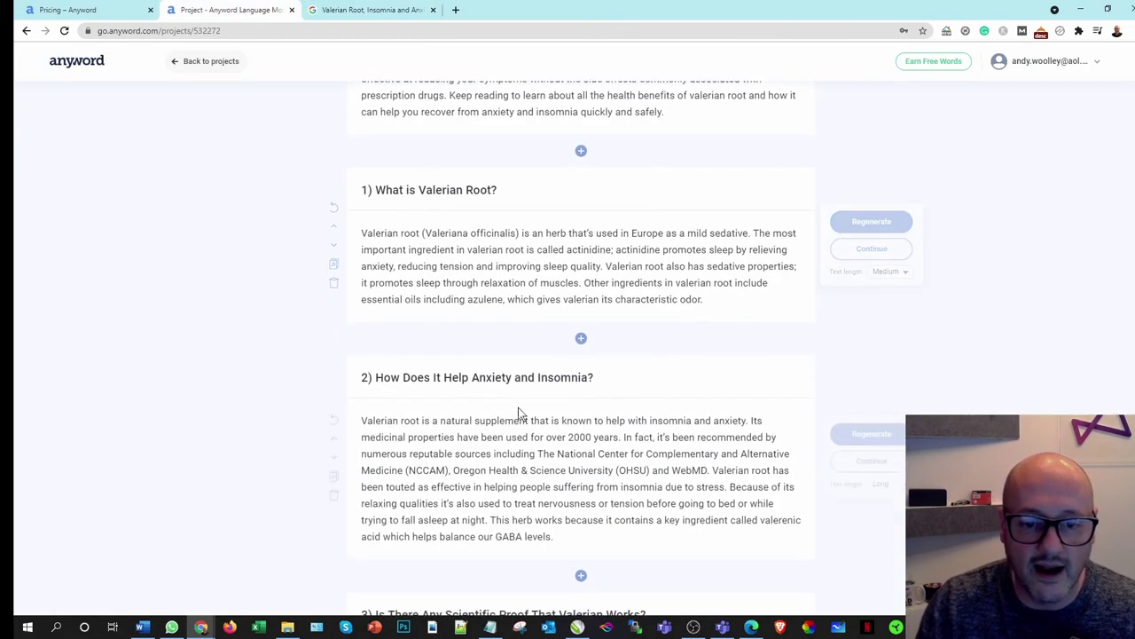
pyautogui.scroll(-2, 518, 407)
pyautogui.scroll(-2, 595, 423)
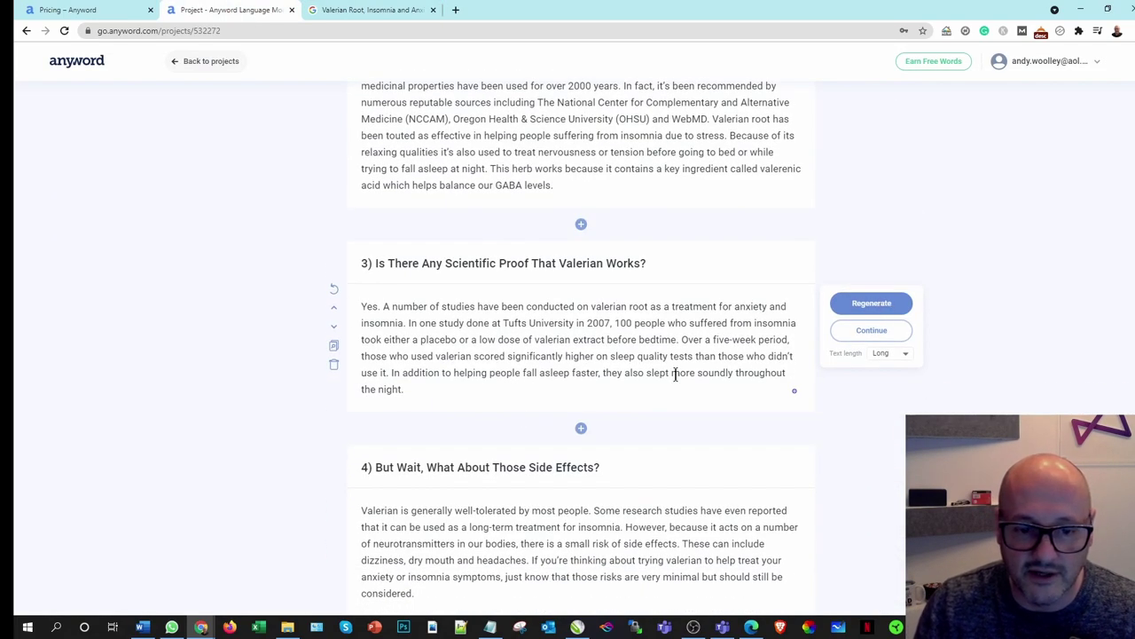
pyautogui.click(580, 430)
pyautogui.click(479, 470)
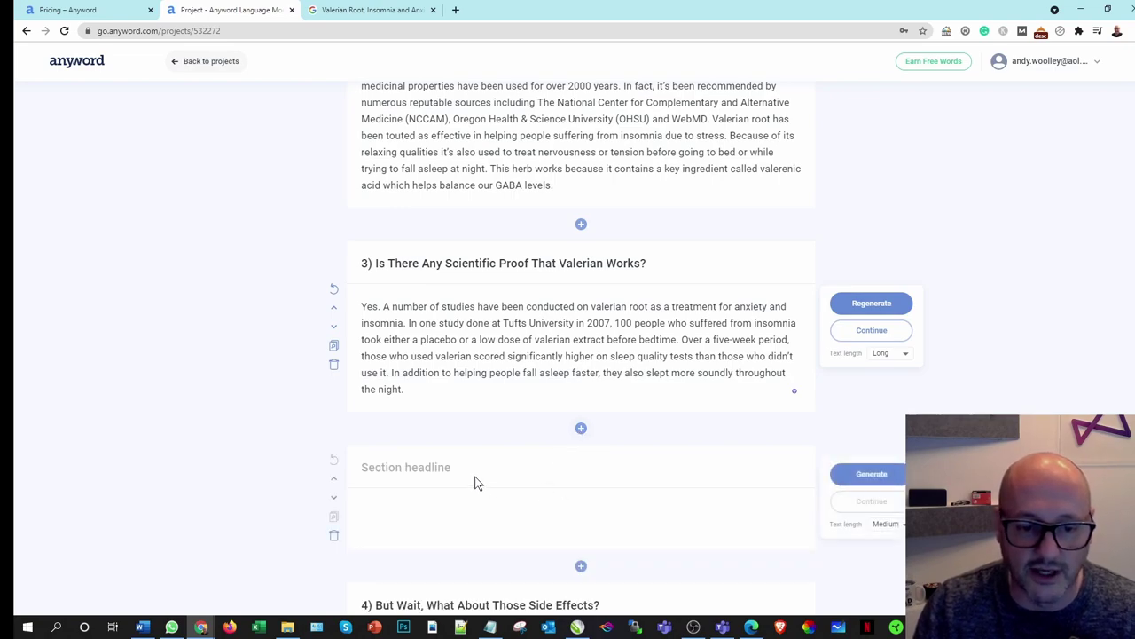
pyautogui.hotkey('ctrl', 'v')
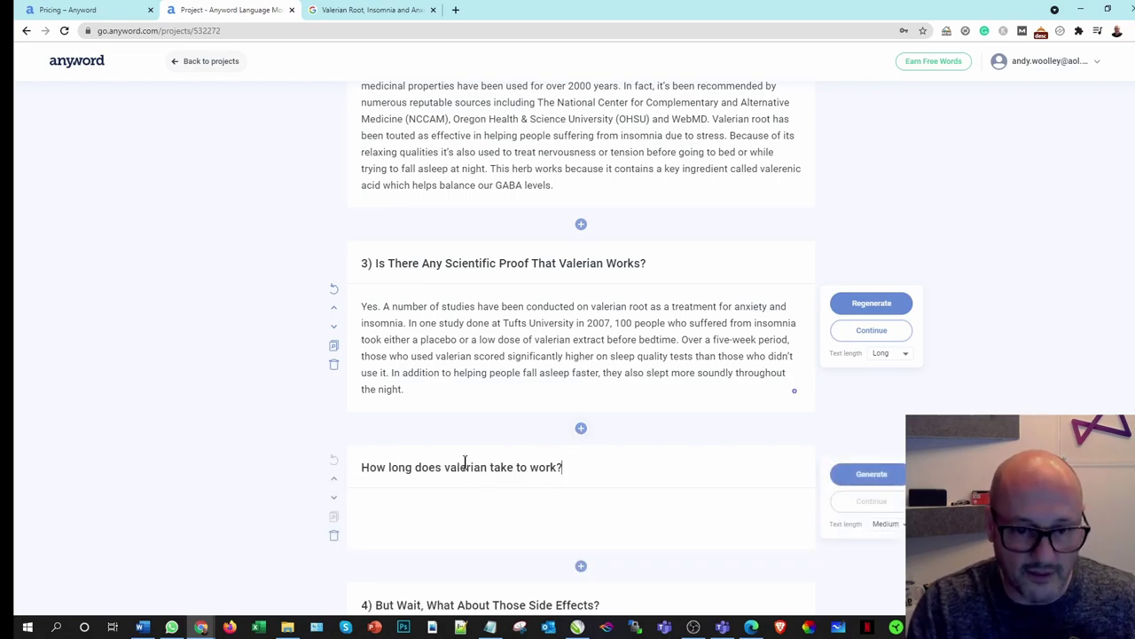
# Generate the text of the section "How long does valerian take to work?" with the text length set to Long.
pyautogui.click(884, 525)
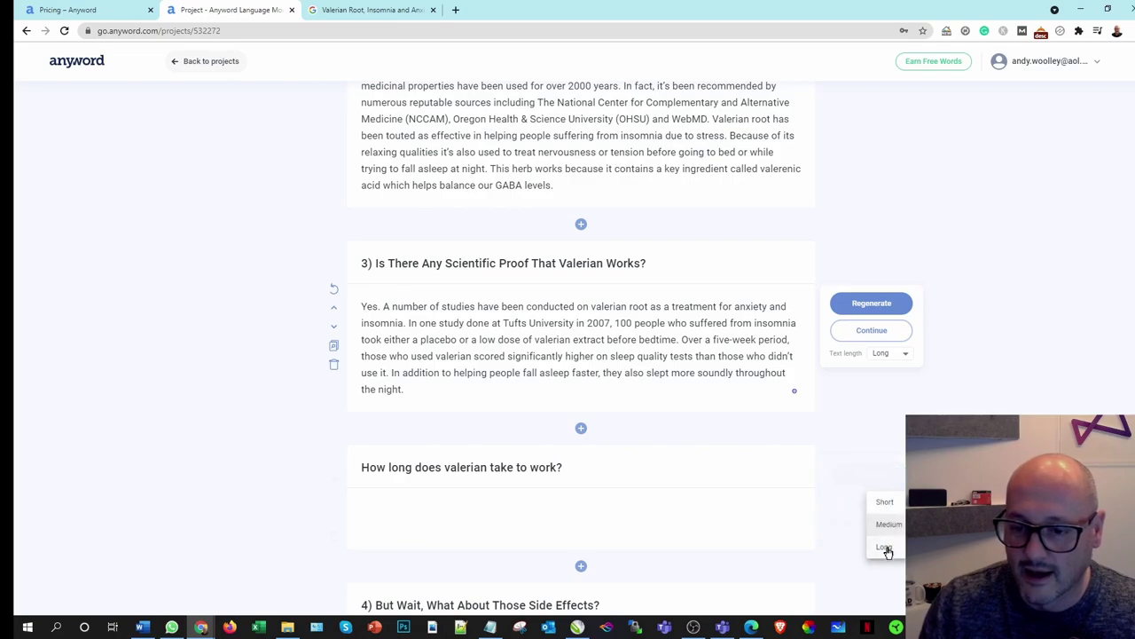
pyautogui.click(886, 502)
pyautogui.click(866, 470)
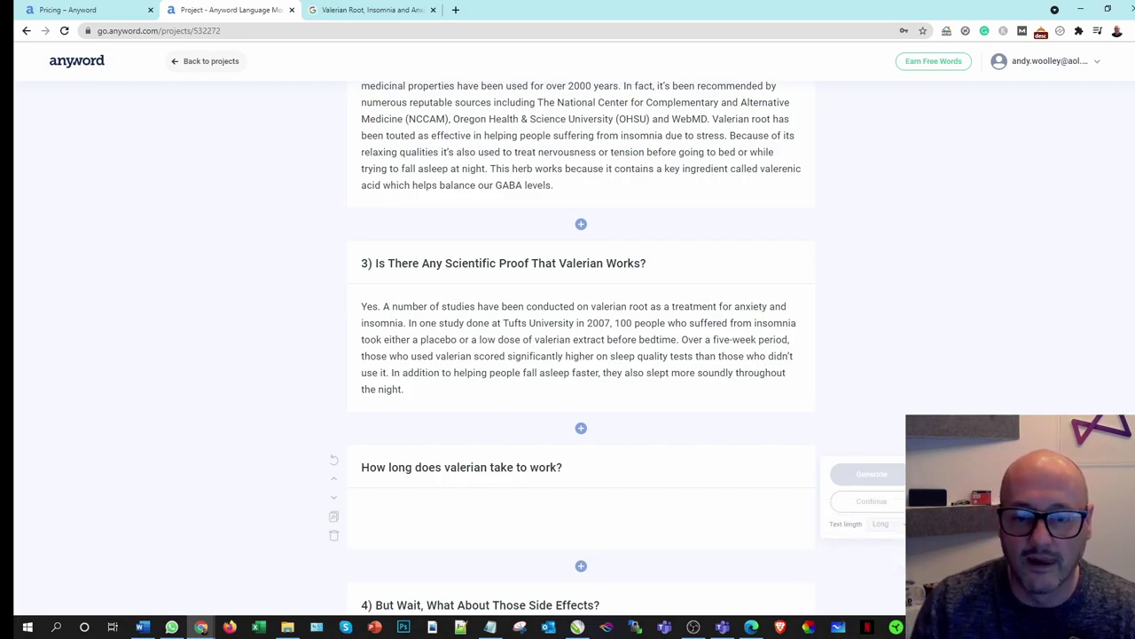
# Review the generated "How long does valerian take to work?" text, the other Google questions, and the post's remaining sections through the conclusion.
pyautogui.scroll(-1, 947, 292)
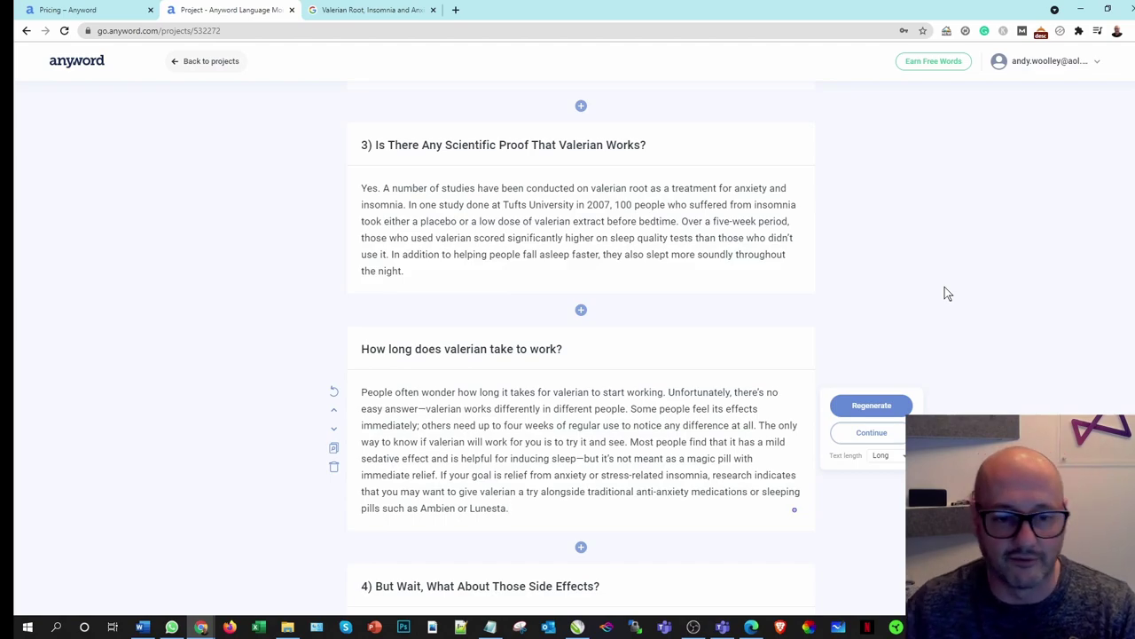
pyautogui.scroll(-2, 889, 352)
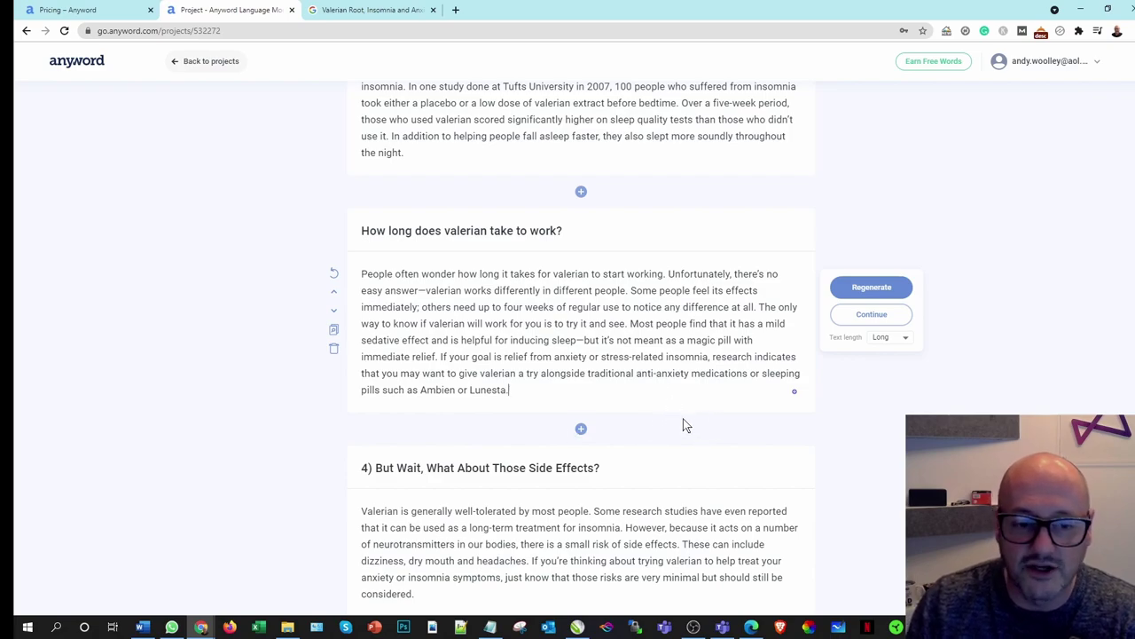
pyautogui.click(376, 10)
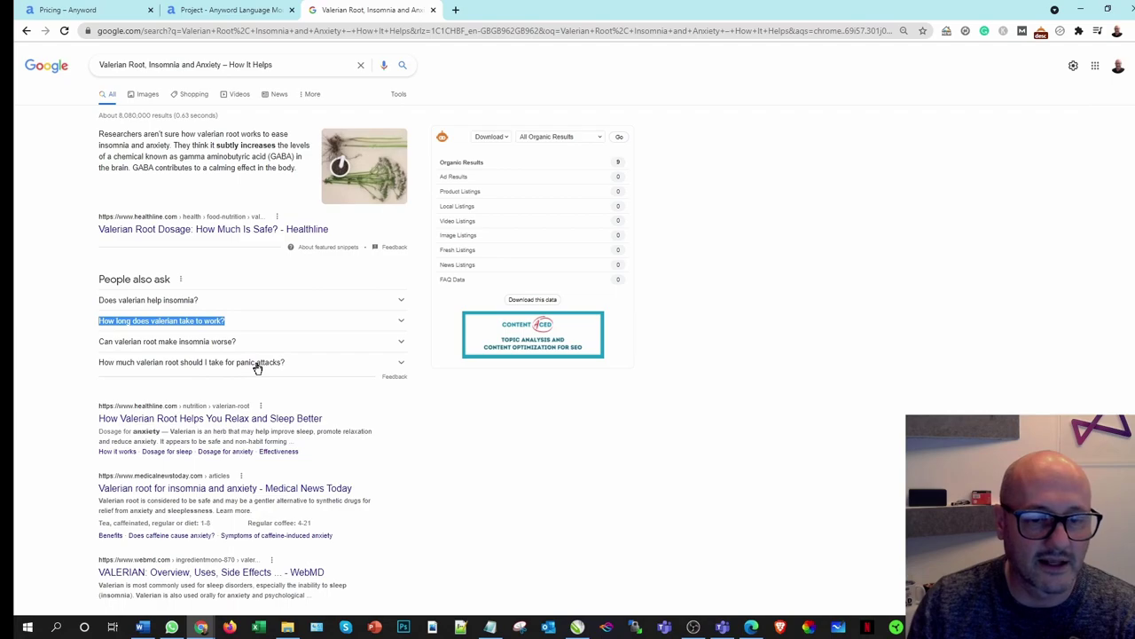
pyautogui.click(238, 11)
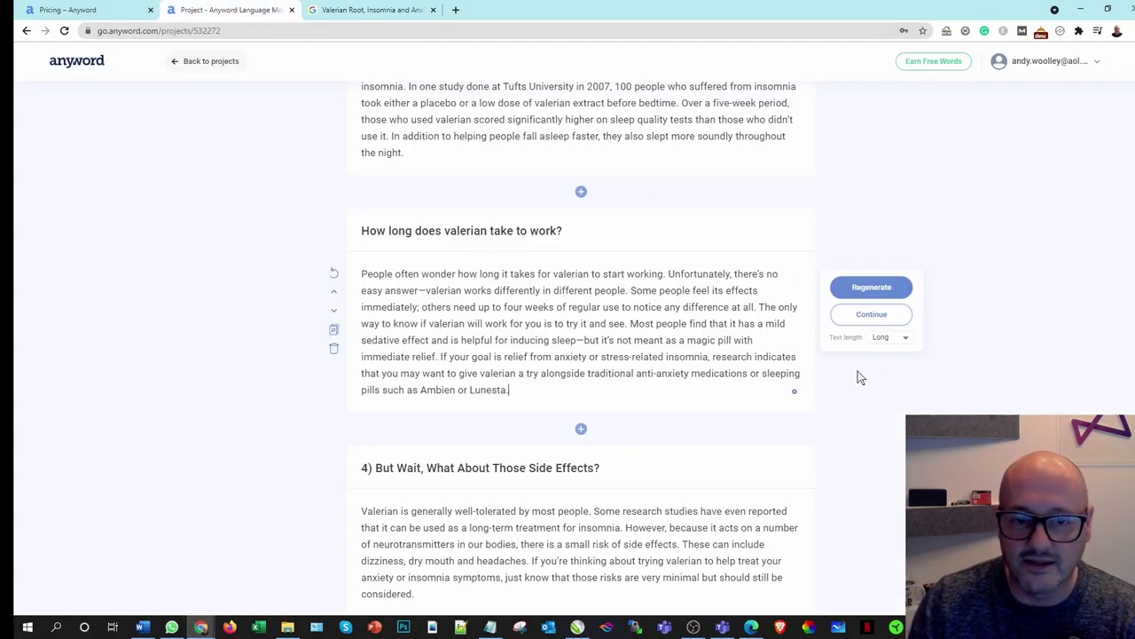
pyautogui.scroll(-3, 768, 441)
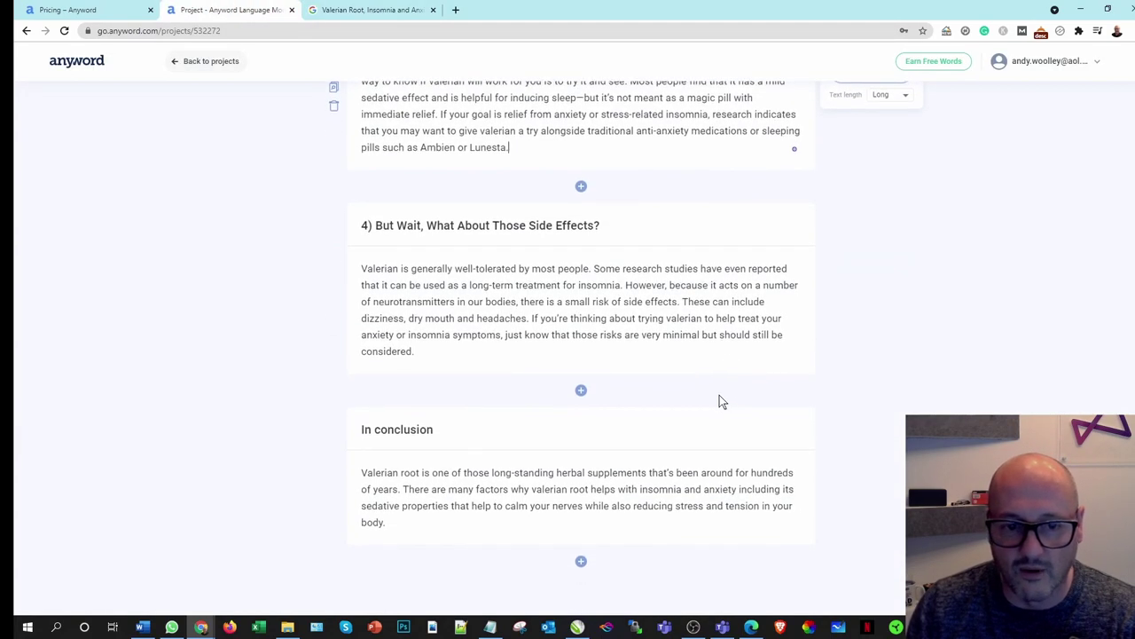
pyautogui.scroll(2, 719, 394)
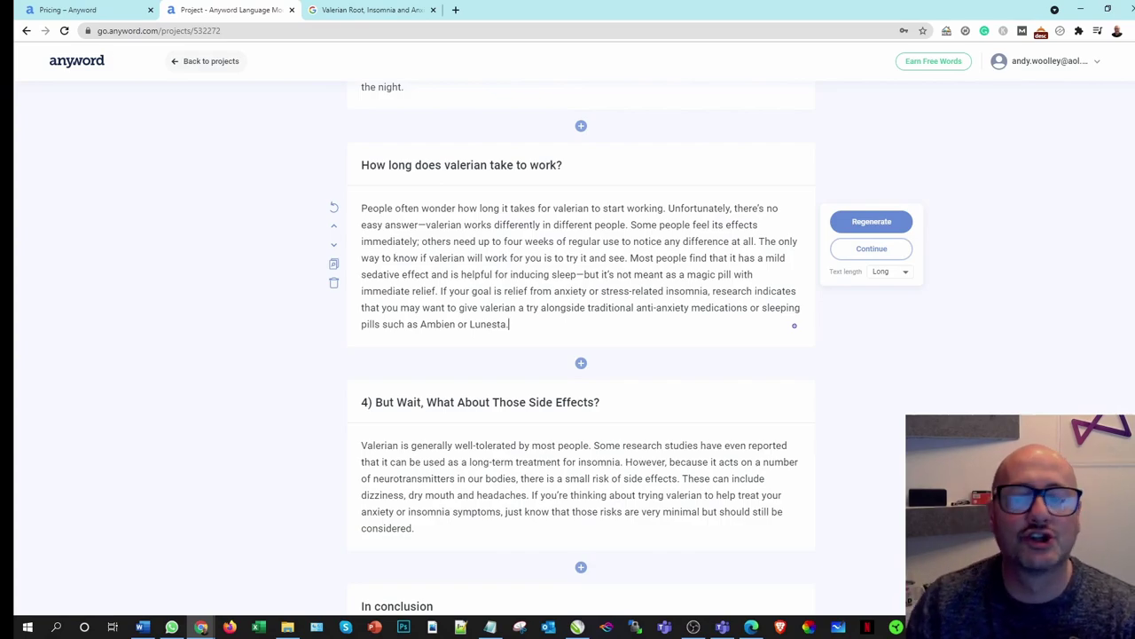
# Copy the whole blog post to the clipboard and open the spicesplate.com/wp-admin dashboard in a new browser tab.
pyautogui.scroll(10, 926, 388)
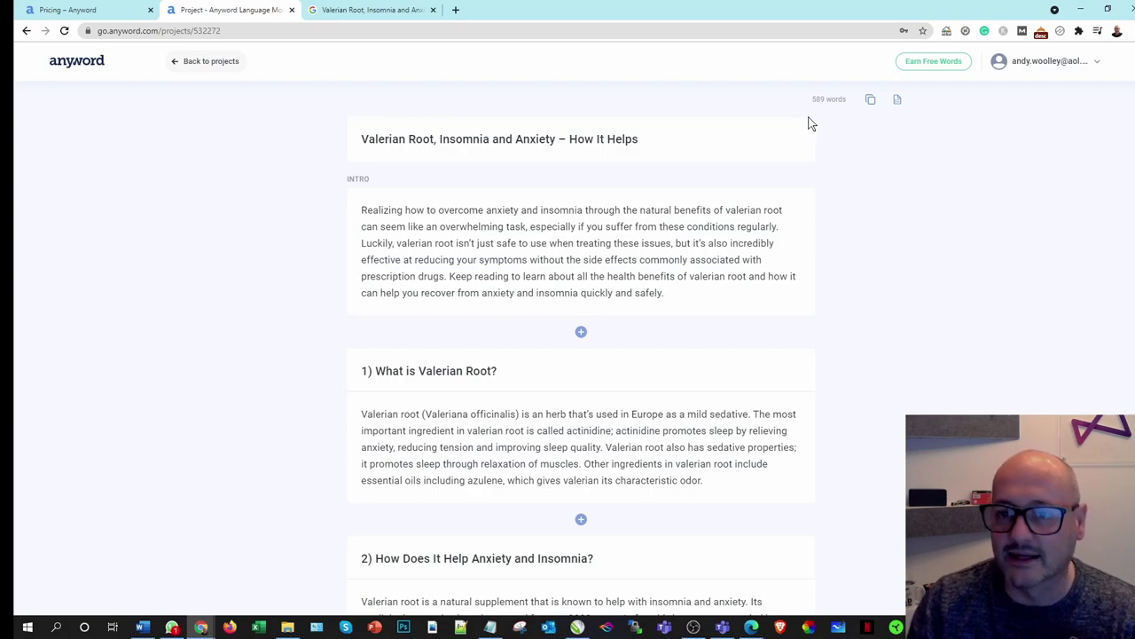
pyautogui.click(870, 100)
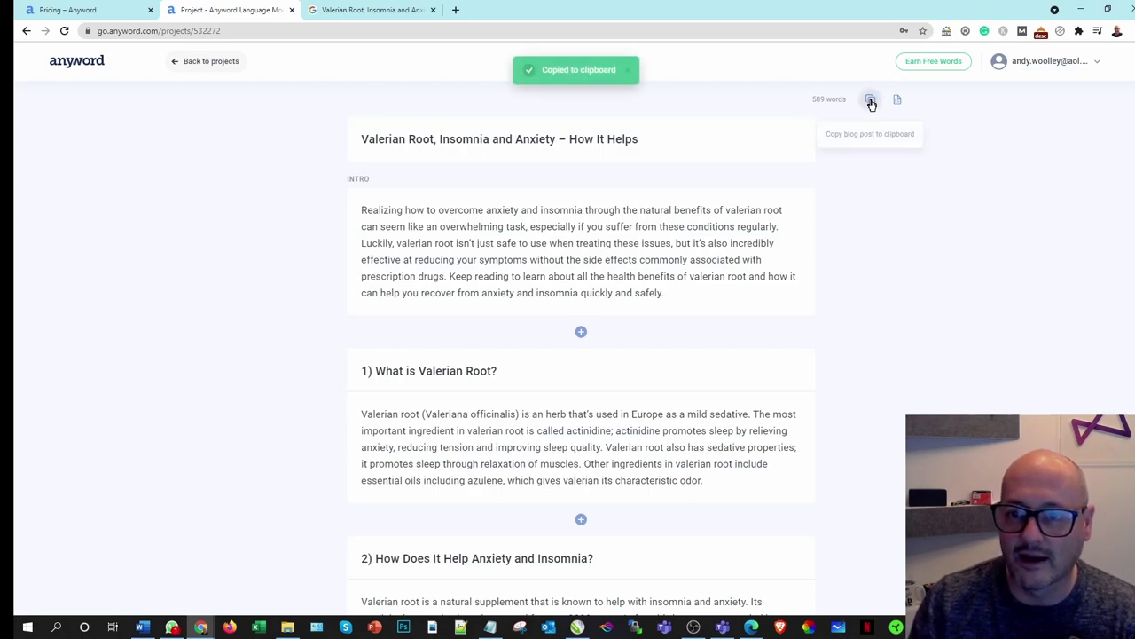
pyautogui.click(455, 9)
pyautogui.write('spicesplate.com')
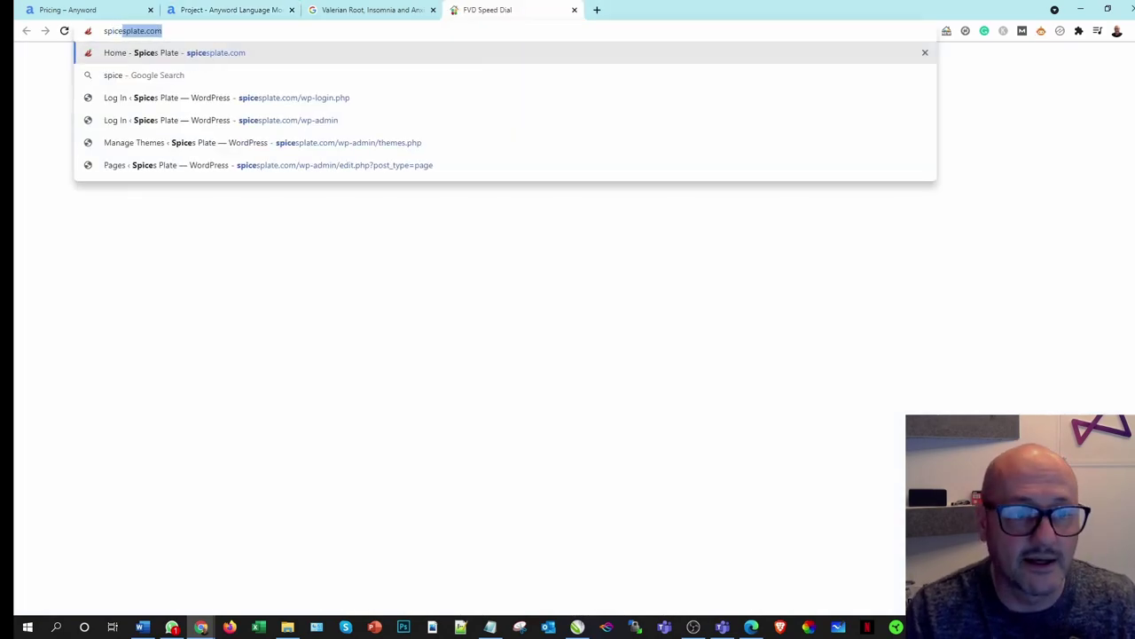
pyautogui.click(340, 120)
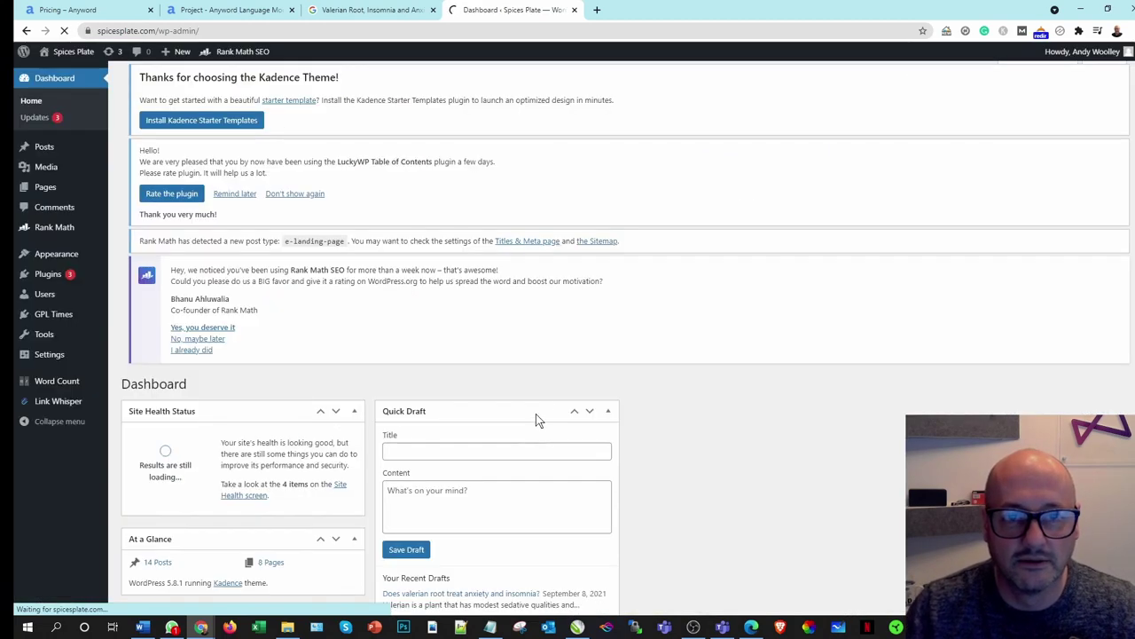
# Create a new WordPress post and paste the copied valerian root article into its title and body.
pyautogui.moveTo(39, 149)
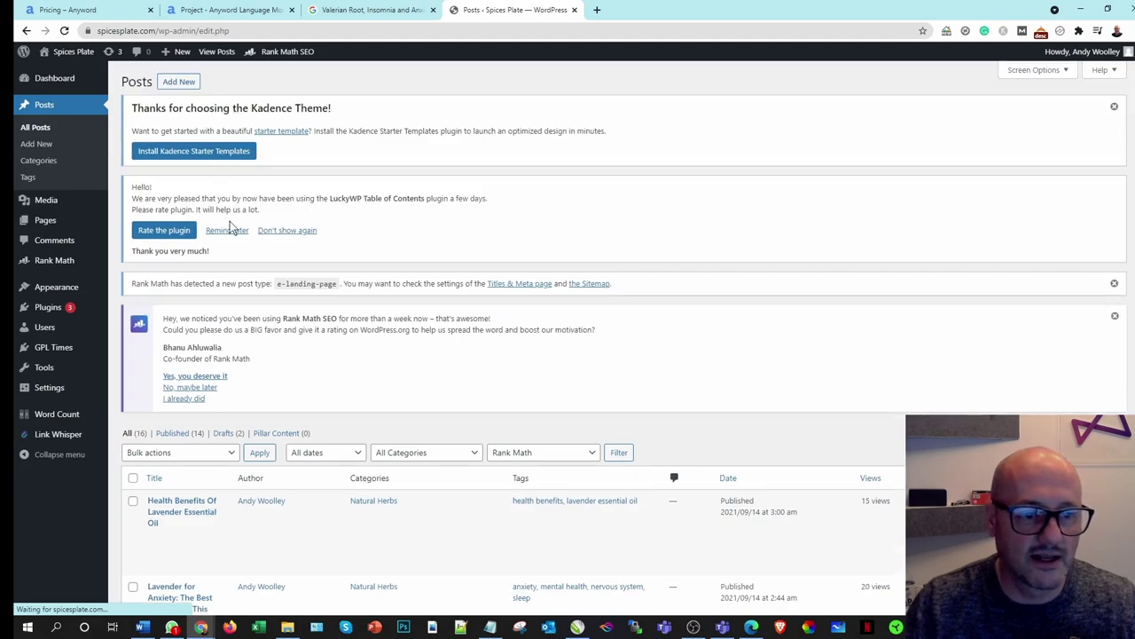
pyautogui.click(177, 83)
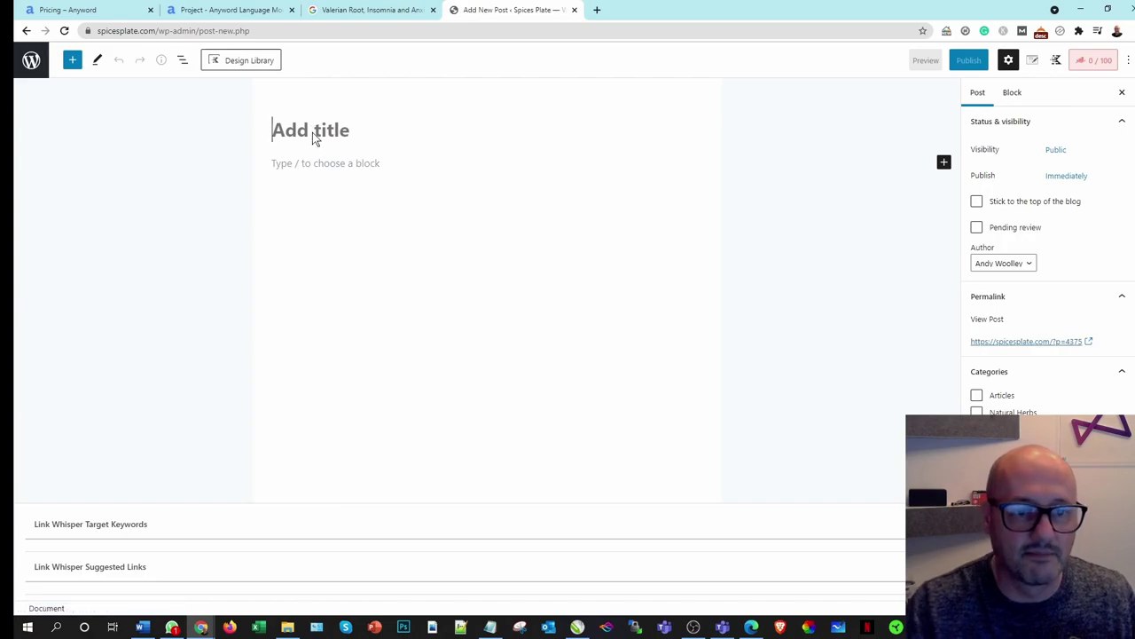
pyautogui.hotkey('ctrl', 'v')
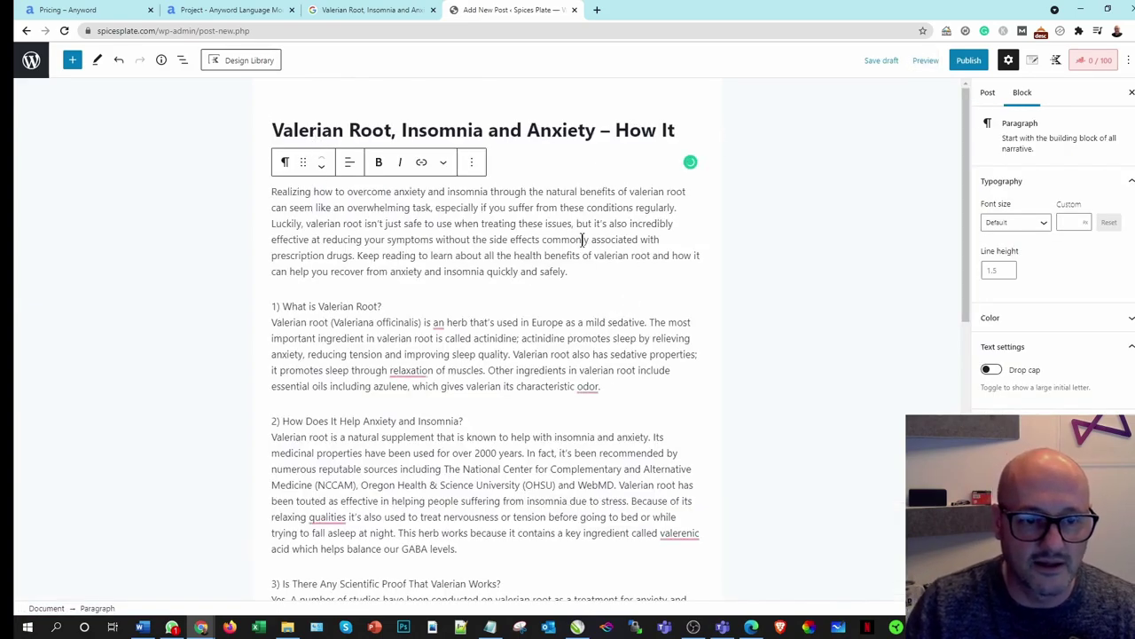
# Read through the pasted article in the editor from the introduction to the conclusion.
pyautogui.scroll(-2, 398, 312)
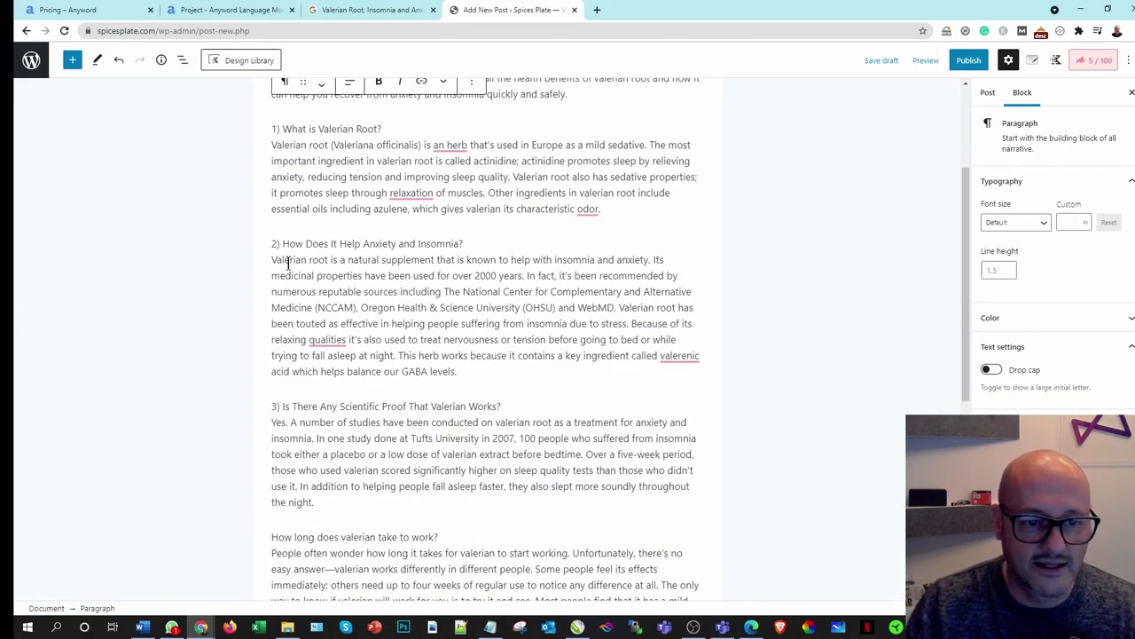
pyautogui.scroll(-5, 301, 373)
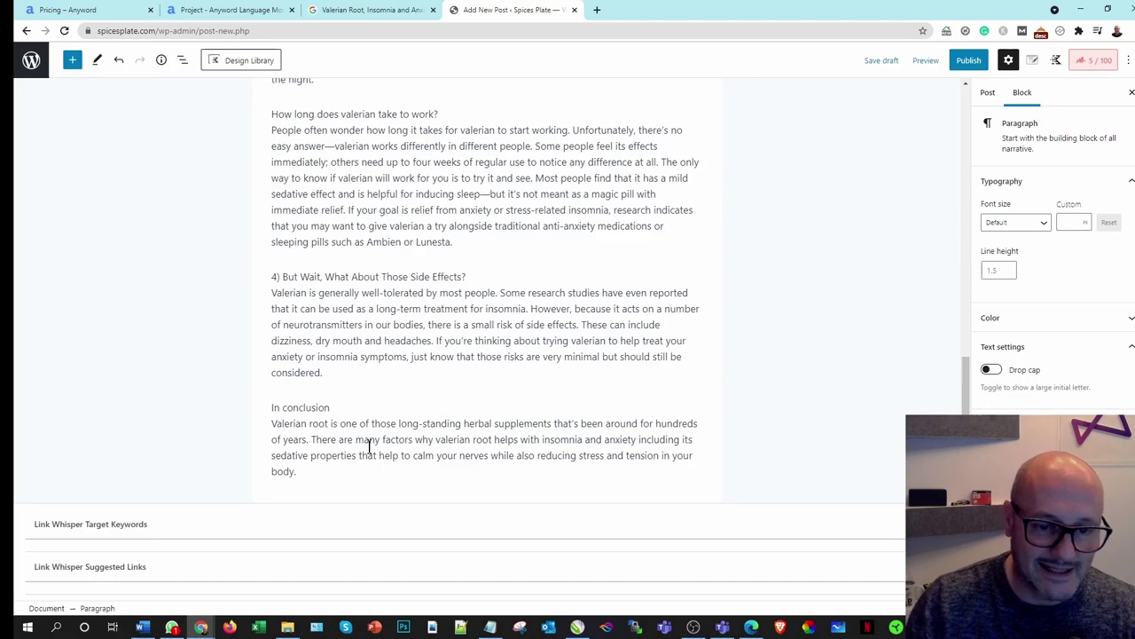
pyautogui.scroll(2, 377, 440)
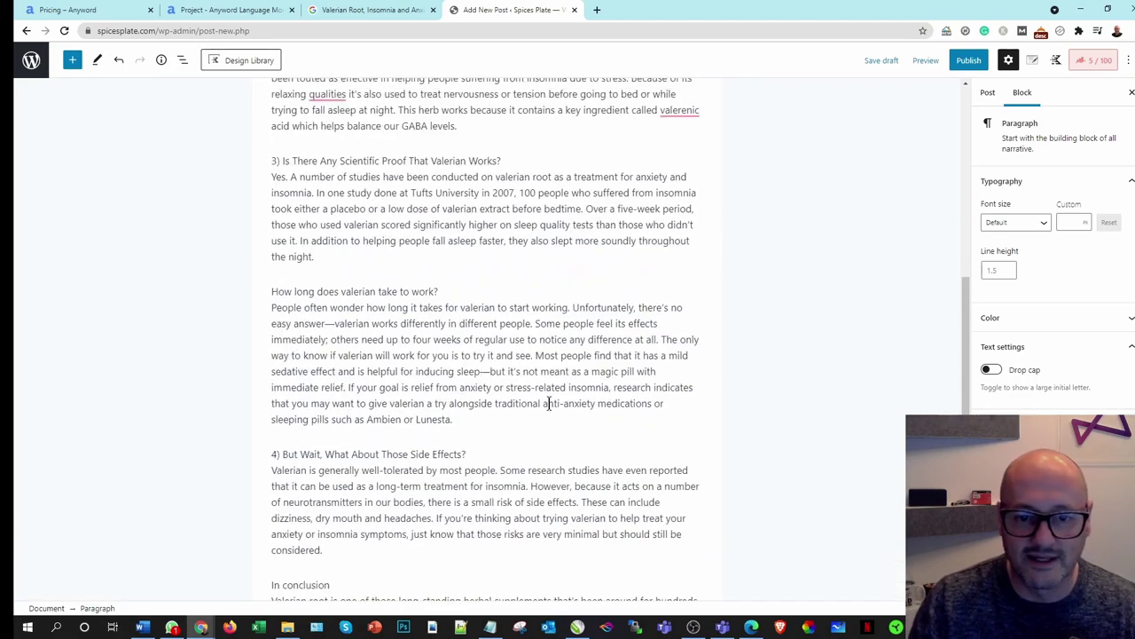
pyautogui.scroll(5, 548, 404)
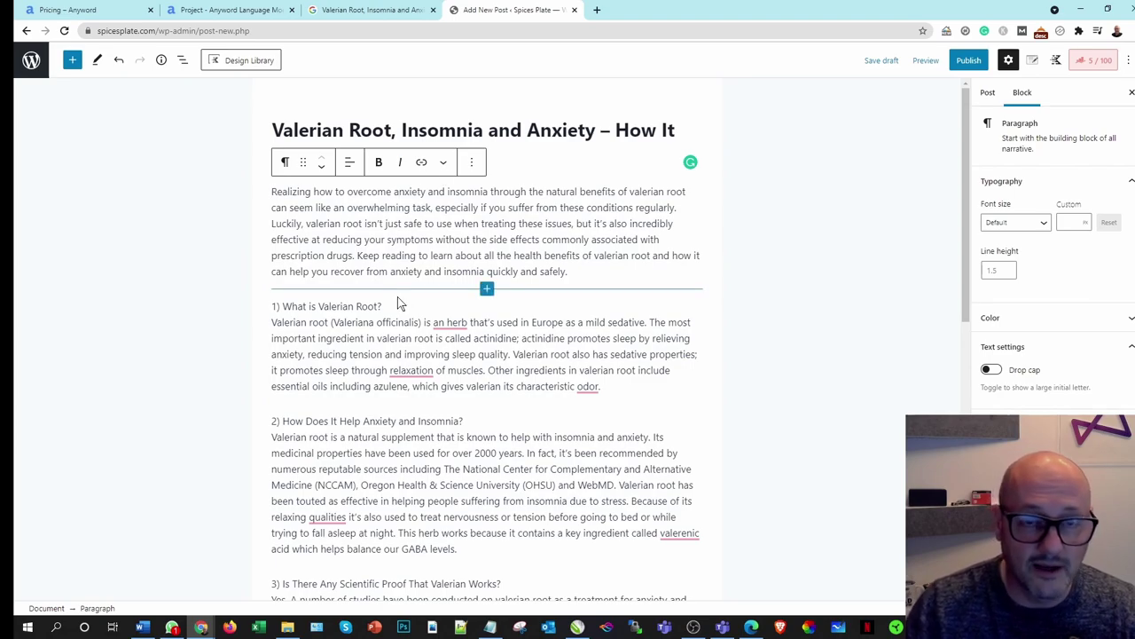
# Turn the section titles into unnumbered headings, split long text into shorter paragraphs, correct the underlined words, and open the post's SEO score details.
pyautogui.scroll(-8, 490, 562)
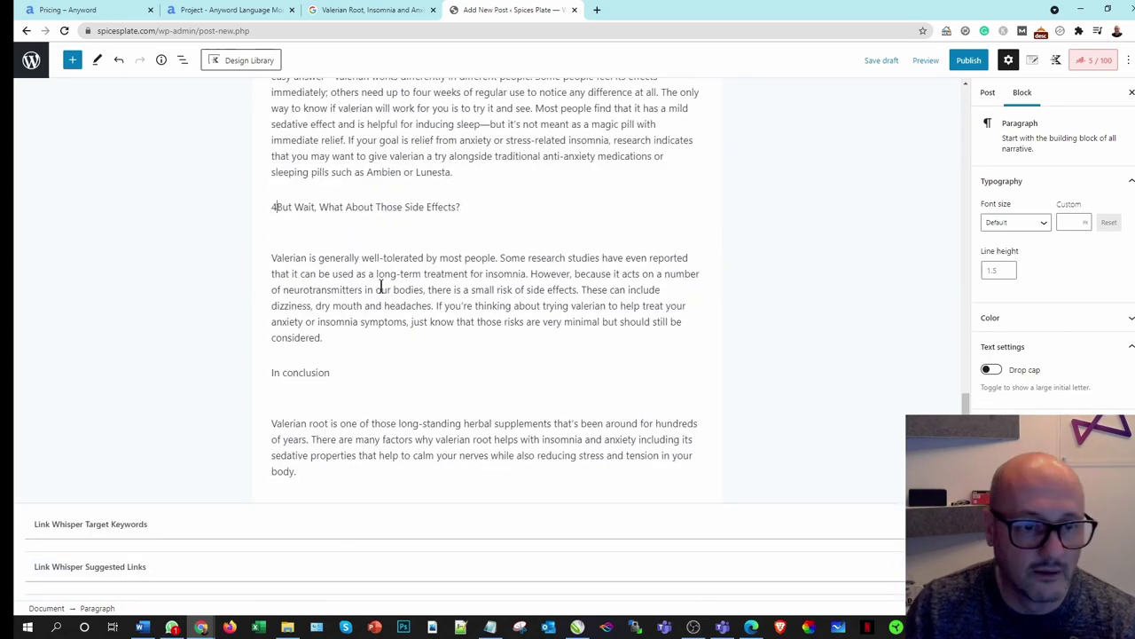
pyautogui.click(385, 278)
pyautogui.scroll(4, 272, 387)
pyautogui.scroll(15, 490, 354)
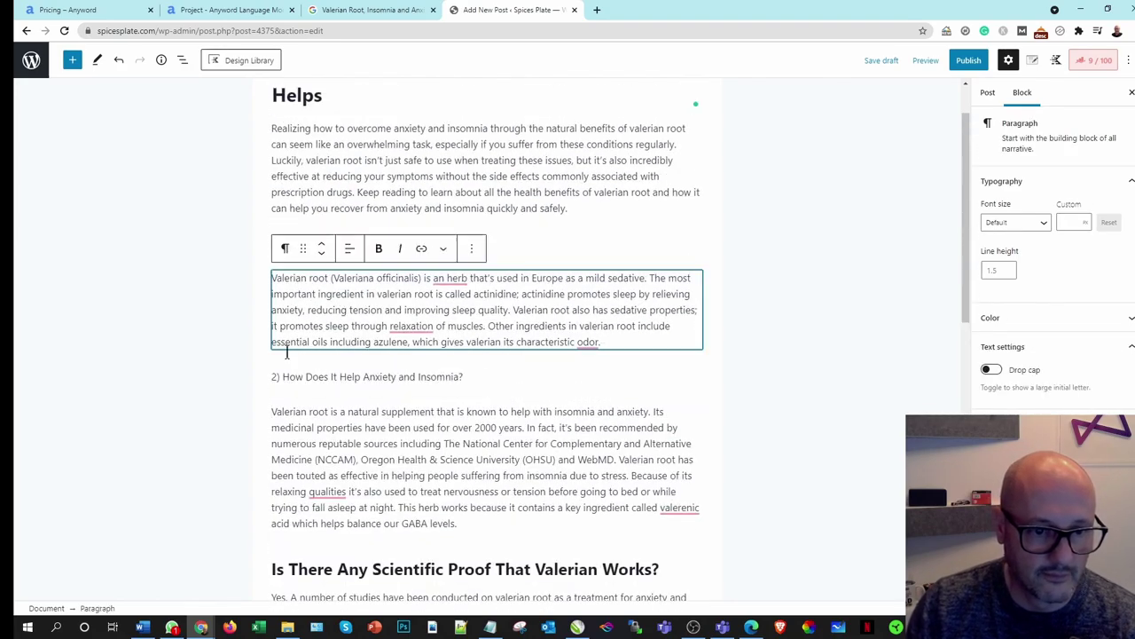
pyautogui.scroll(-9, 489, 400)
pyautogui.scroll(6, 545, 334)
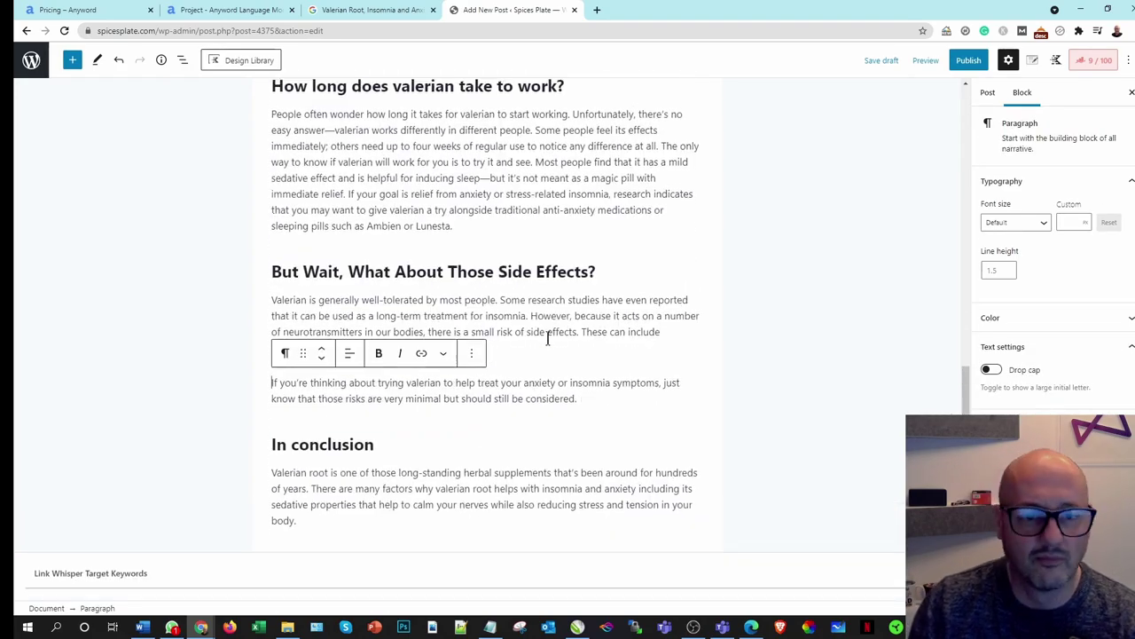
pyautogui.scroll(8, 537, 281)
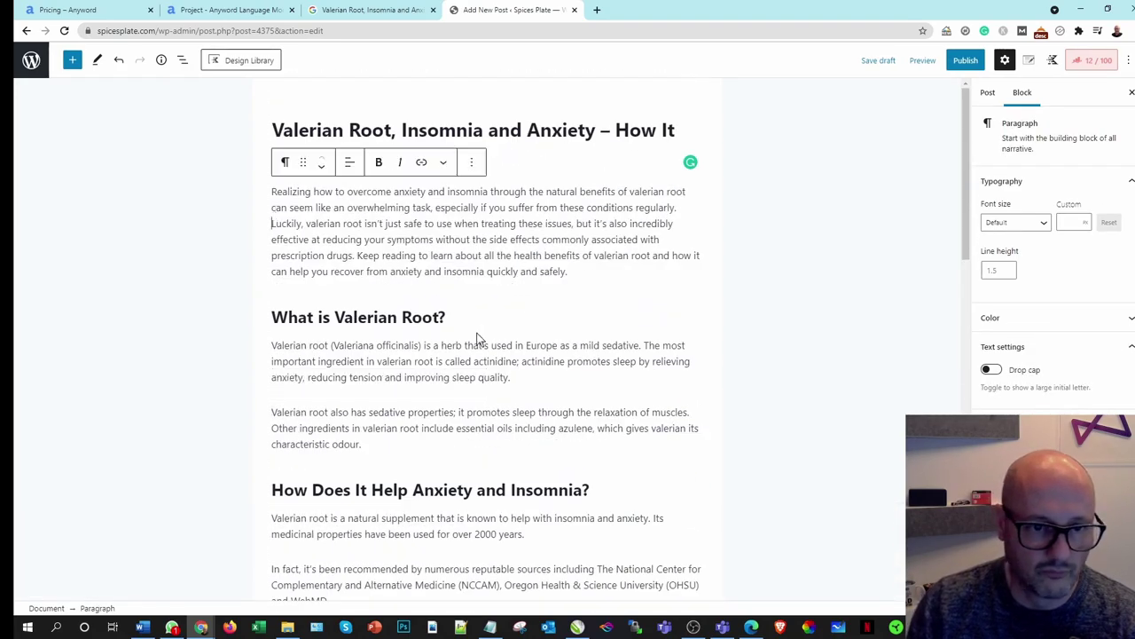
pyautogui.click(1092, 60)
pyautogui.scroll(-15, 602, 373)
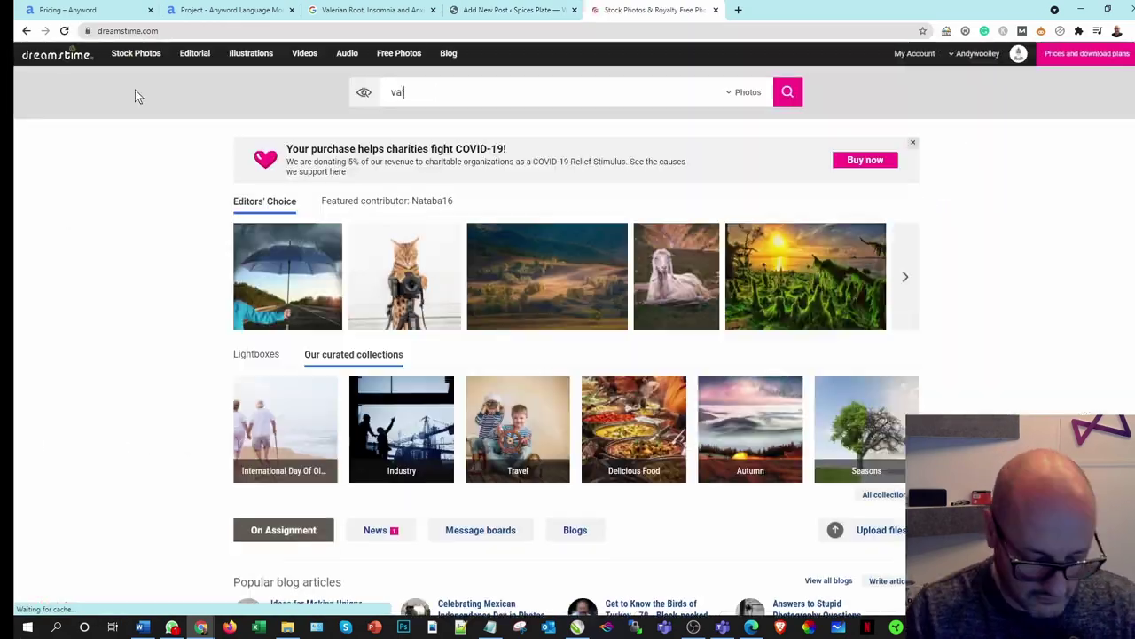
# Search Dreamstime for "valerian root" photos and open the one of dried valerian roots in a wooden spoon.
pyautogui.write('erian root')
pyautogui.press('Return')
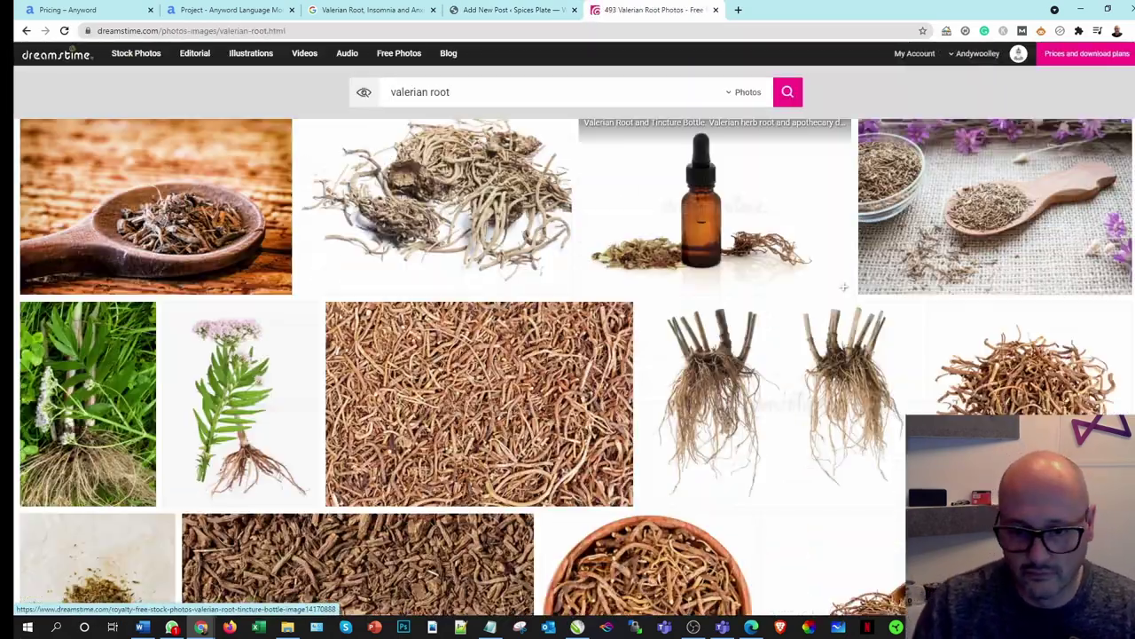
pyautogui.scroll(-5, 388, 376)
pyautogui.click(388, 376)
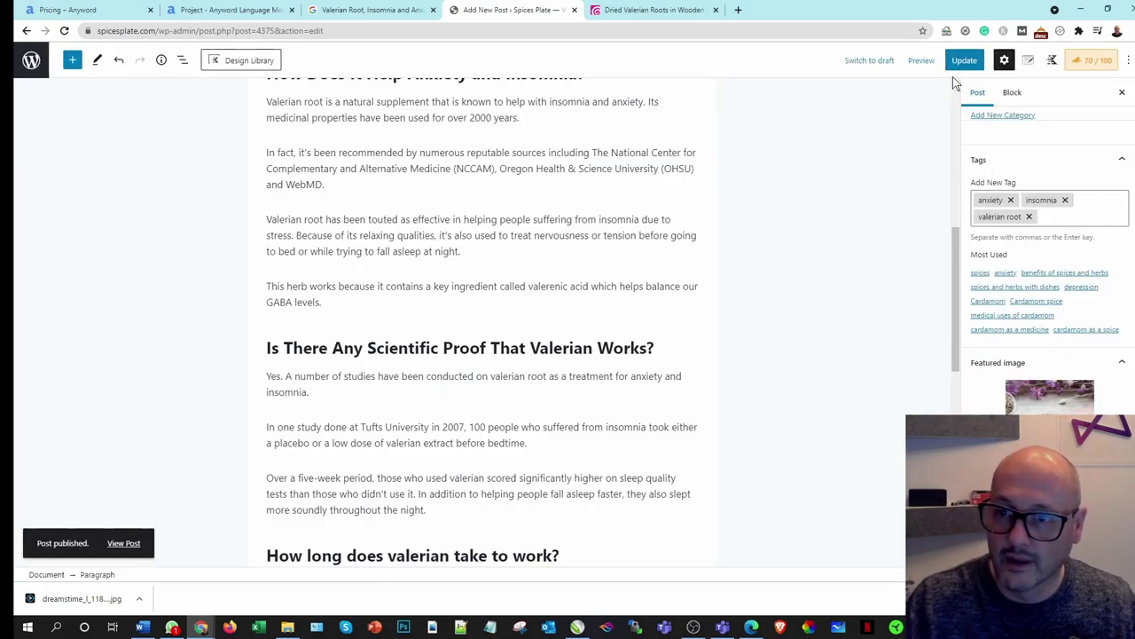
# Preview the published valerian root post in a new tab and read it from the featured image down to the tags.
pyautogui.click(918, 68)
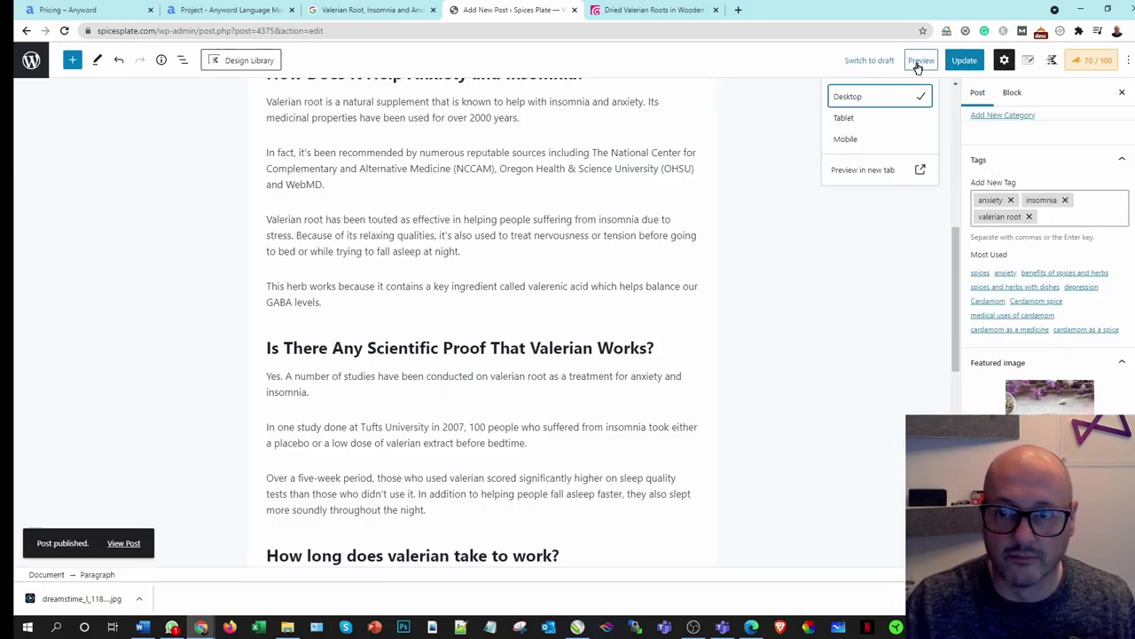
pyautogui.click(916, 172)
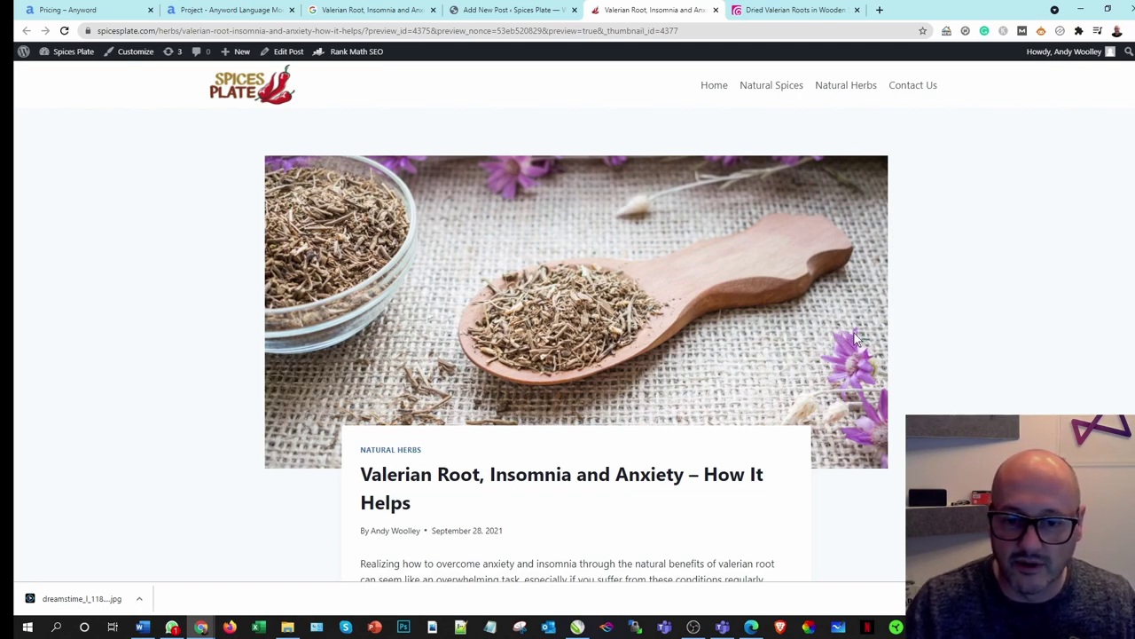
pyautogui.scroll(-3, 954, 323)
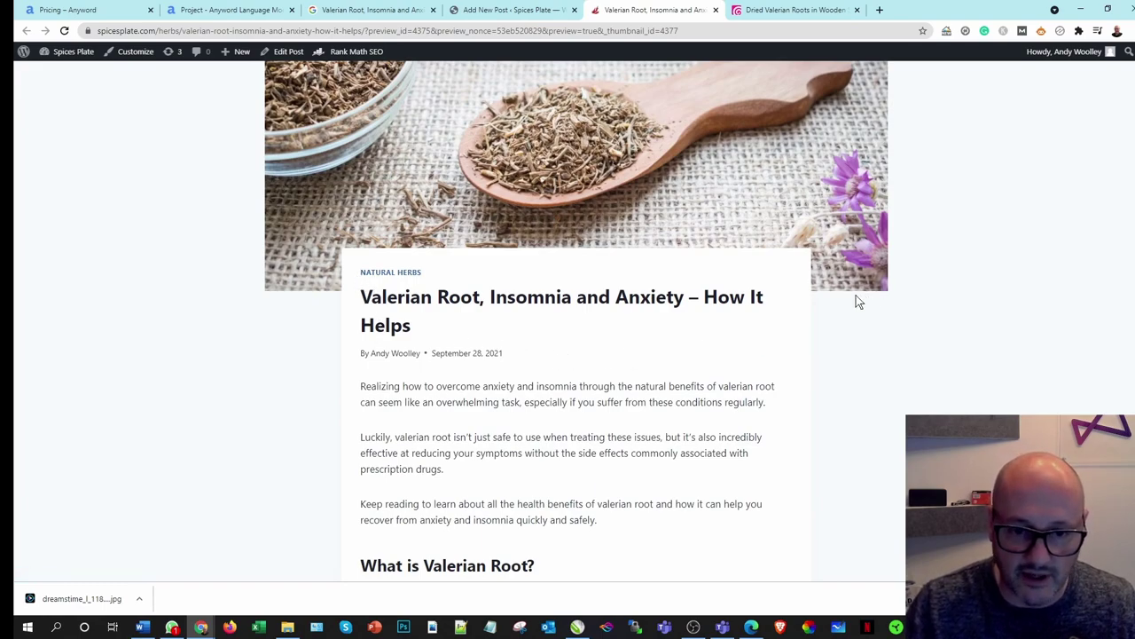
pyautogui.scroll(-2, 856, 304)
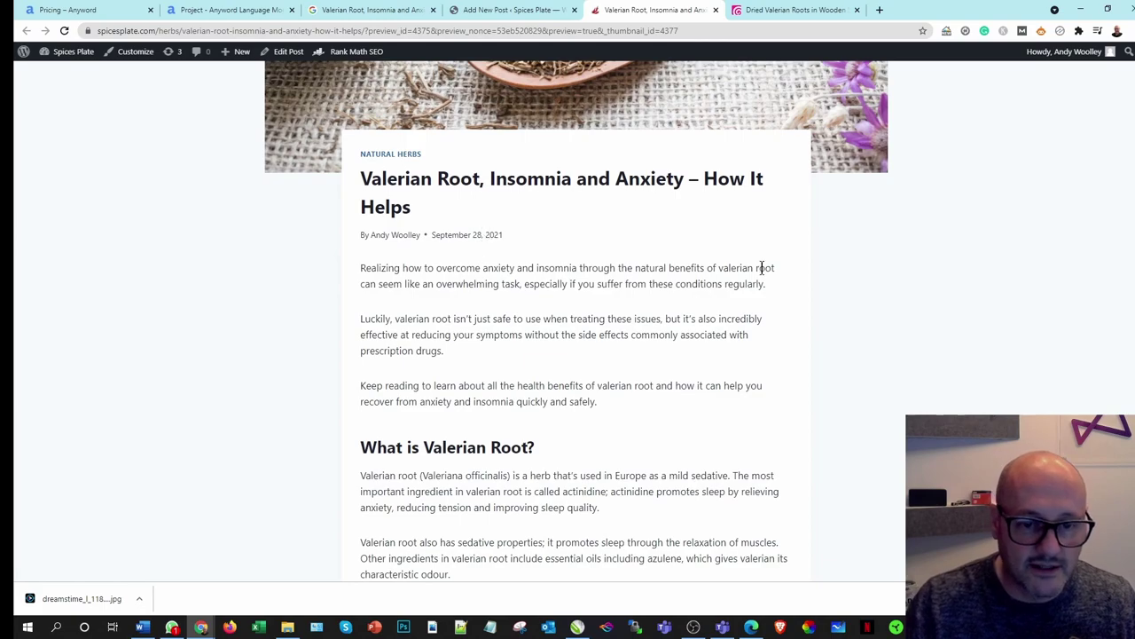
pyautogui.scroll(-2, 708, 408)
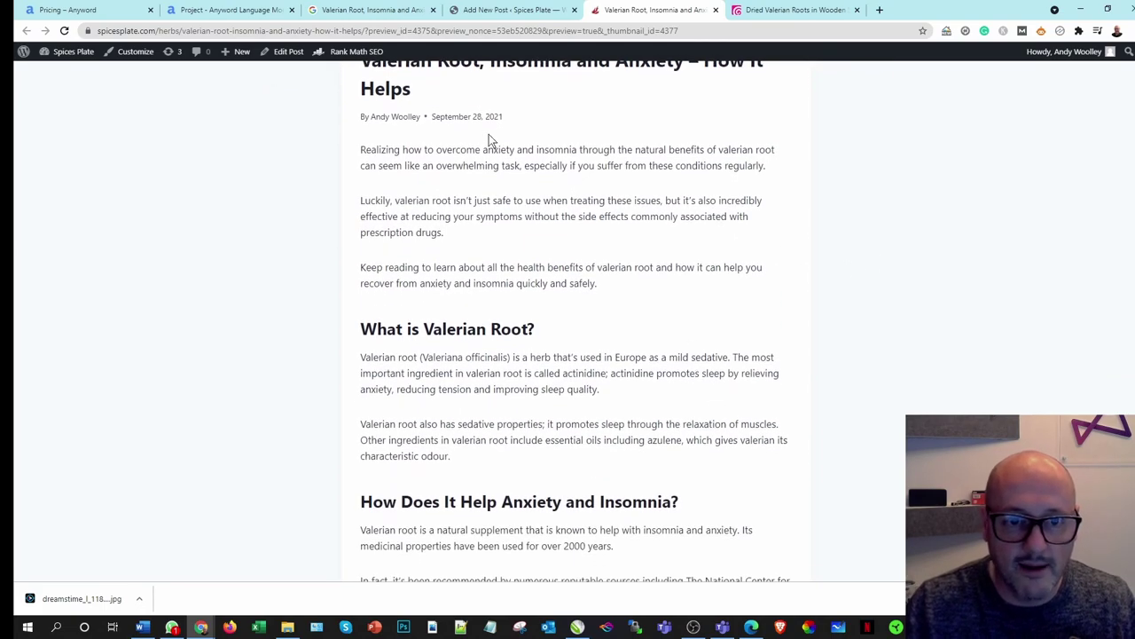
pyautogui.scroll(-12, 452, 323)
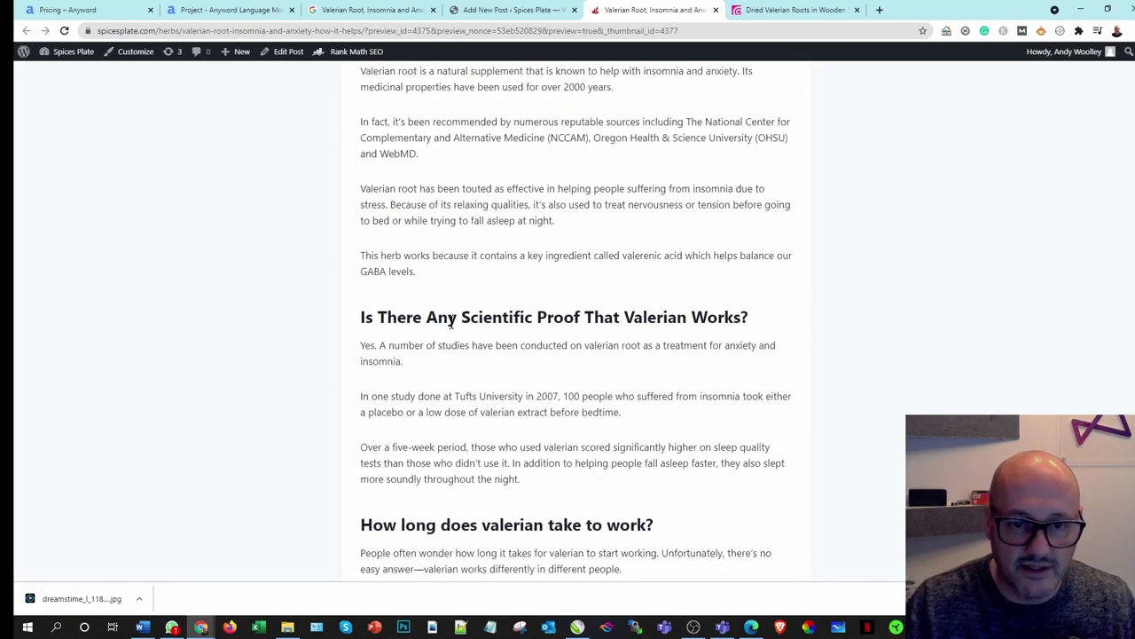
pyautogui.scroll(-6, 454, 327)
pyautogui.scroll(4, 453, 326)
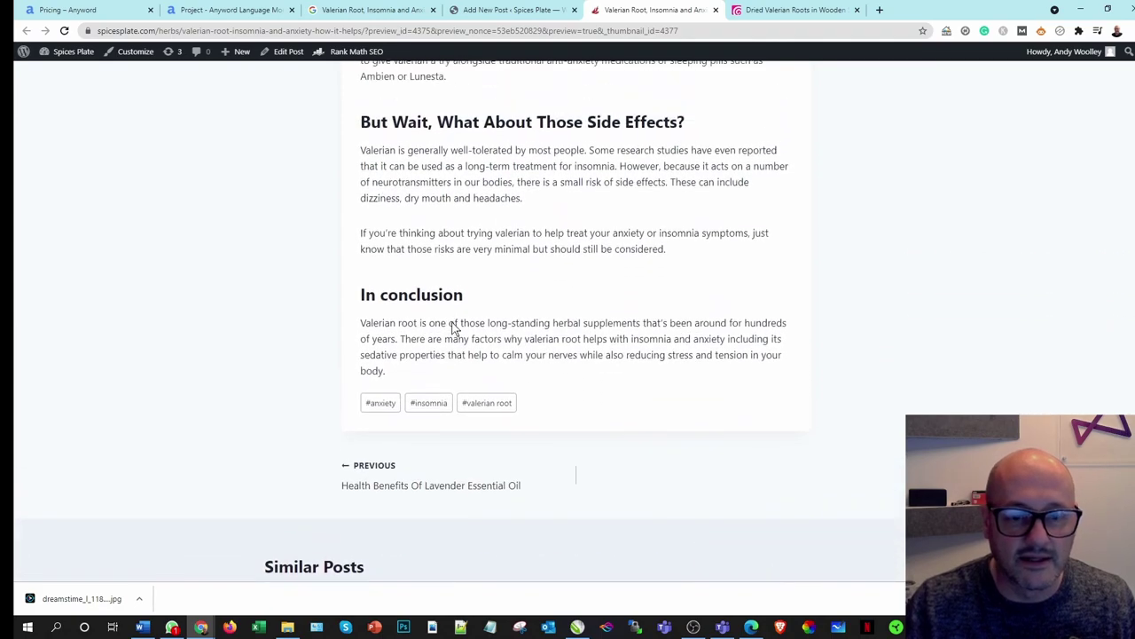
# Analyze the previewed post's on-page SEO with SEO Minion, close the analysis, and look through the post again.
pyautogui.click(1041, 32)
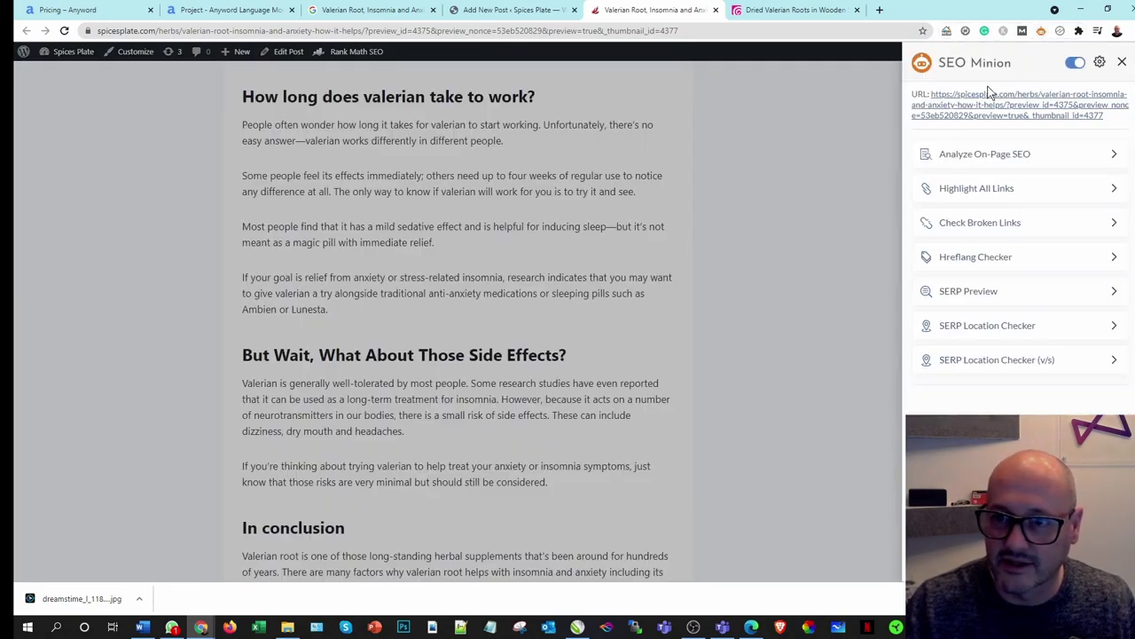
pyautogui.click(971, 153)
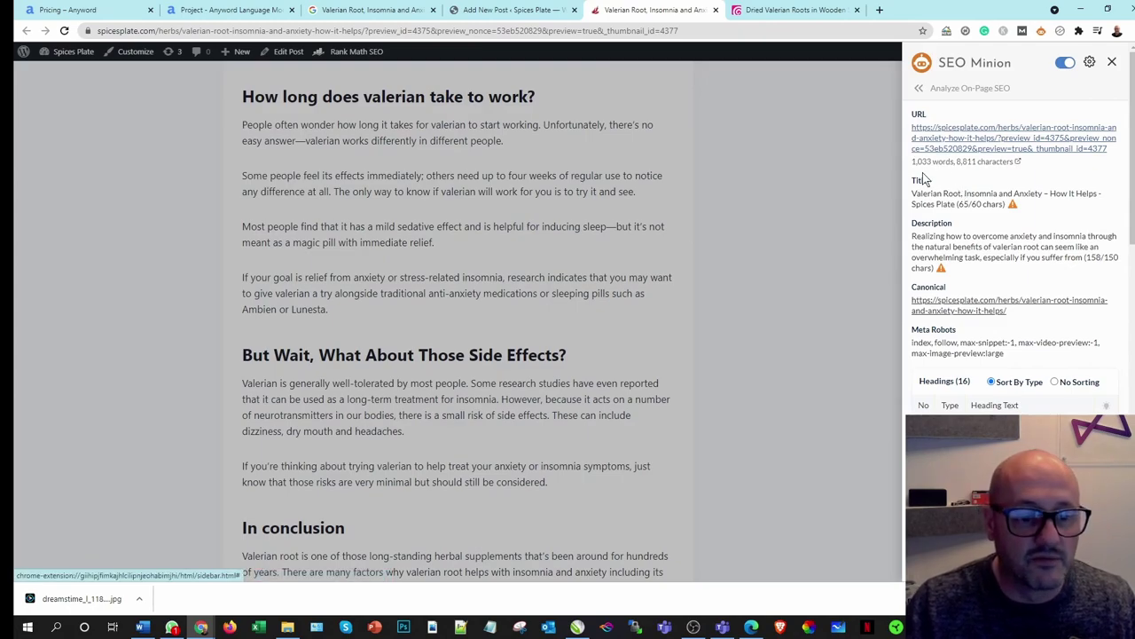
pyautogui.scroll(3, 586, 259)
pyautogui.scroll(10, 736, 293)
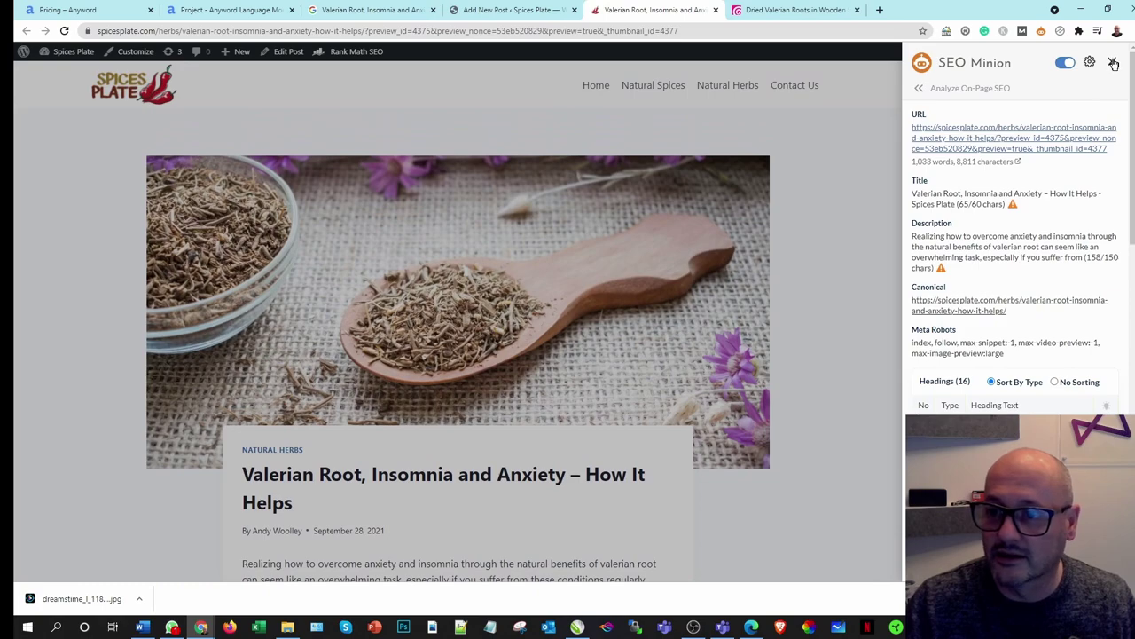
pyautogui.click(1113, 64)
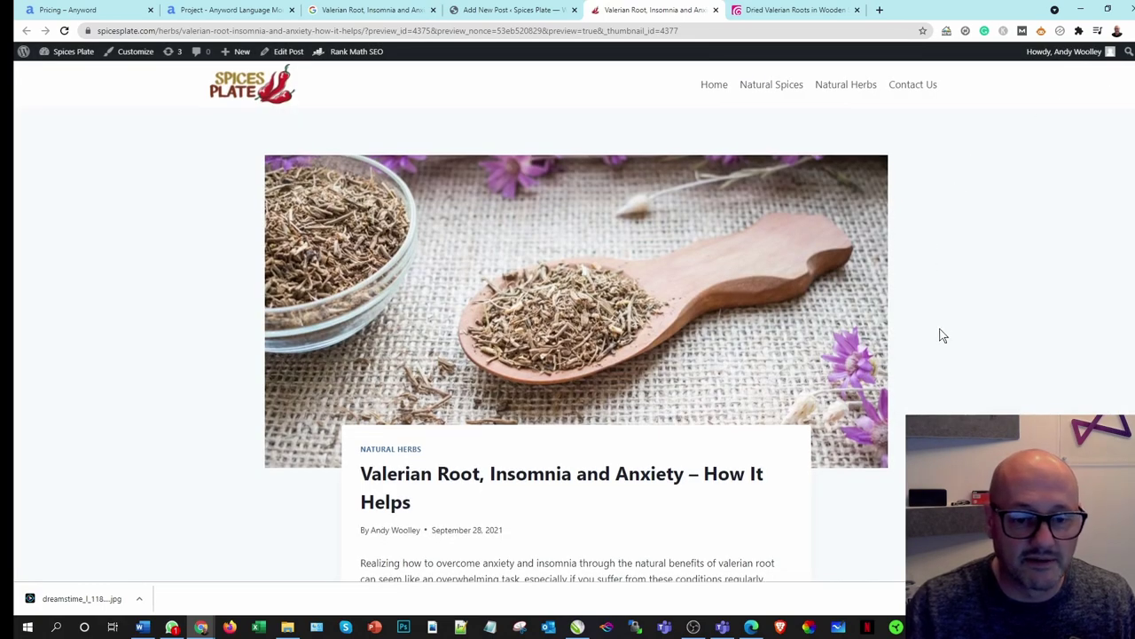
pyautogui.scroll(-10, 938, 318)
pyautogui.scroll(-15, 939, 327)
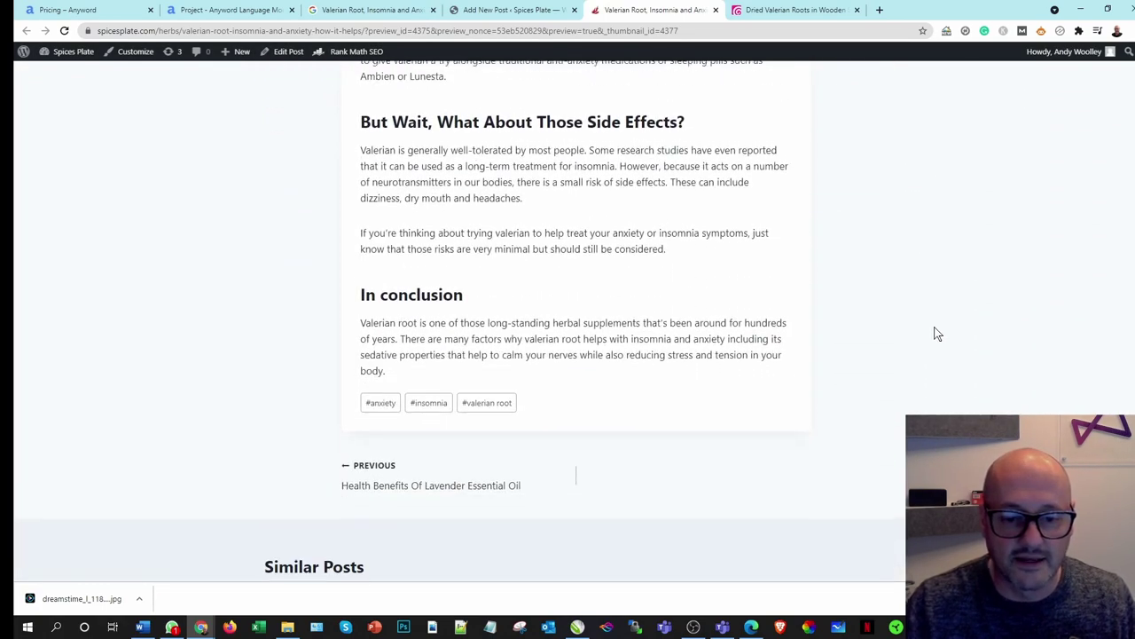